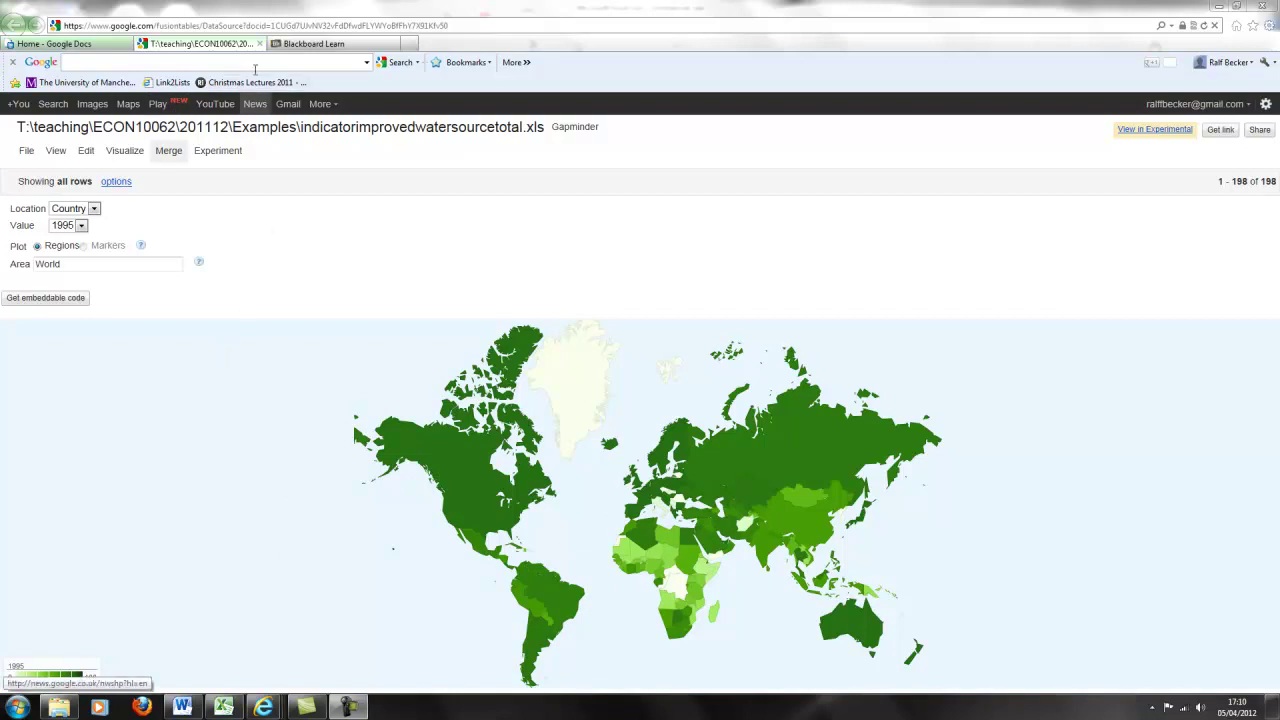
mouse_move(686, 536)
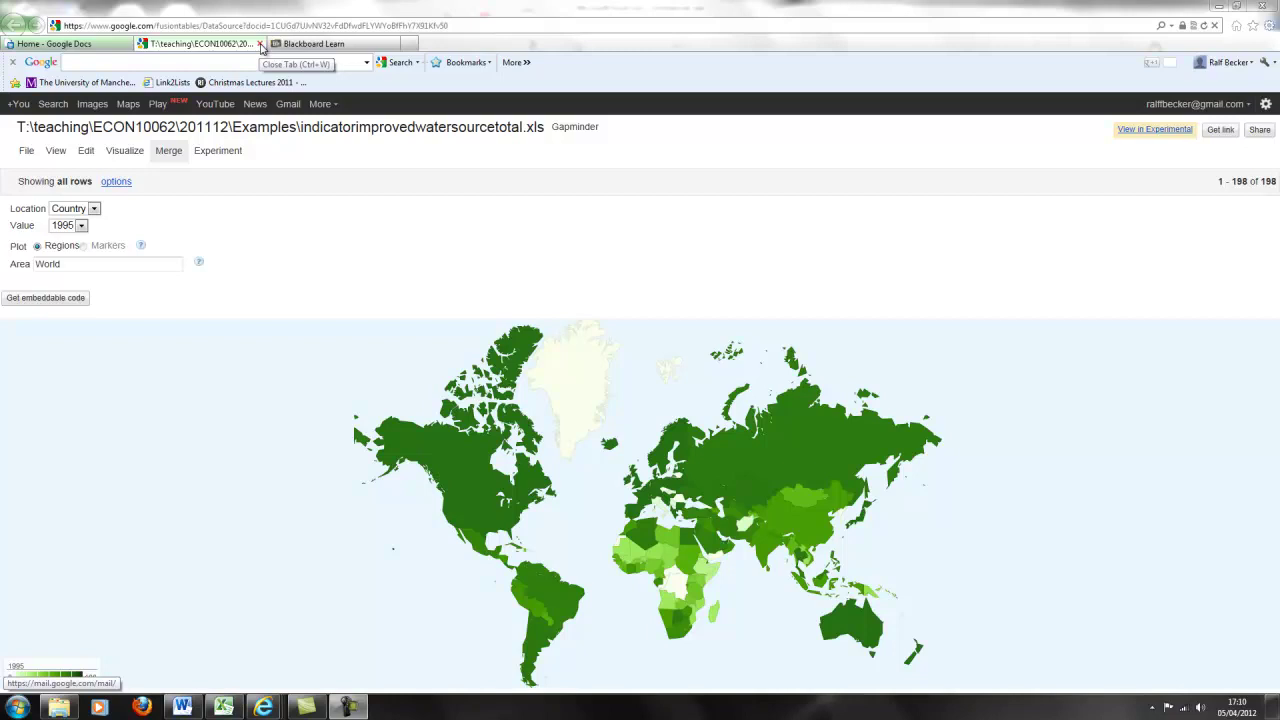
left_click(260, 44)
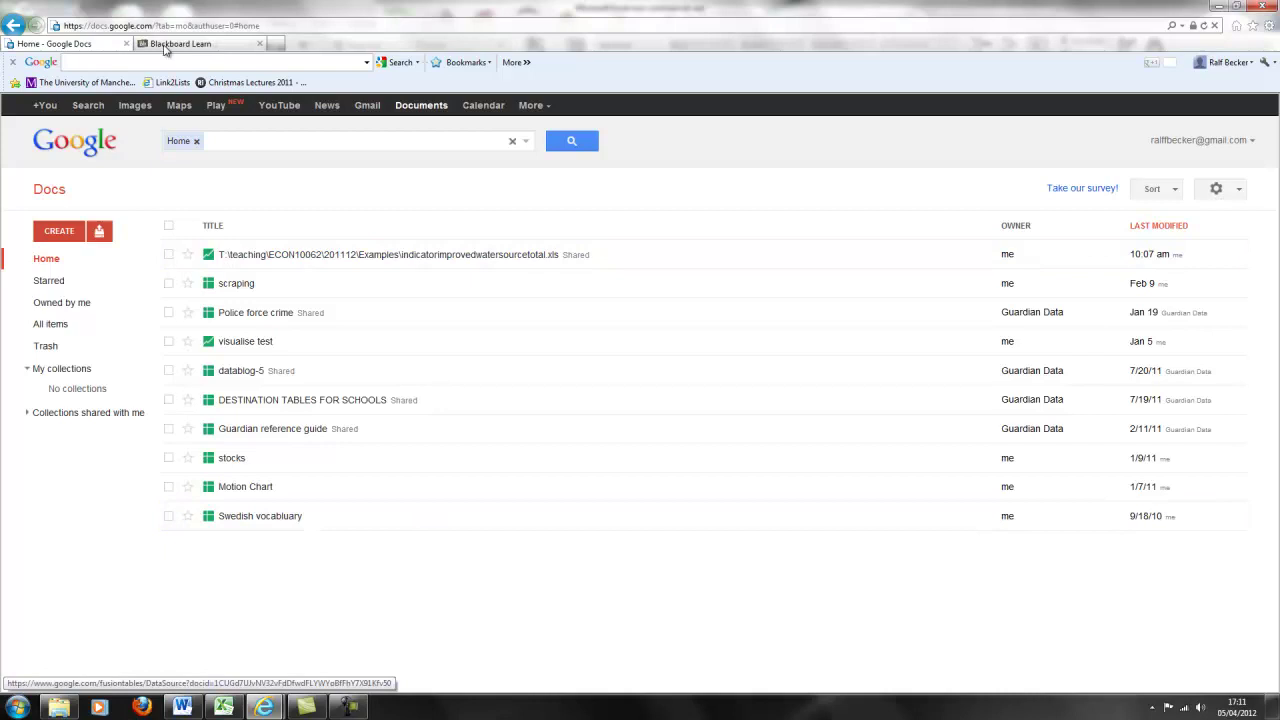
left_click(281, 47)
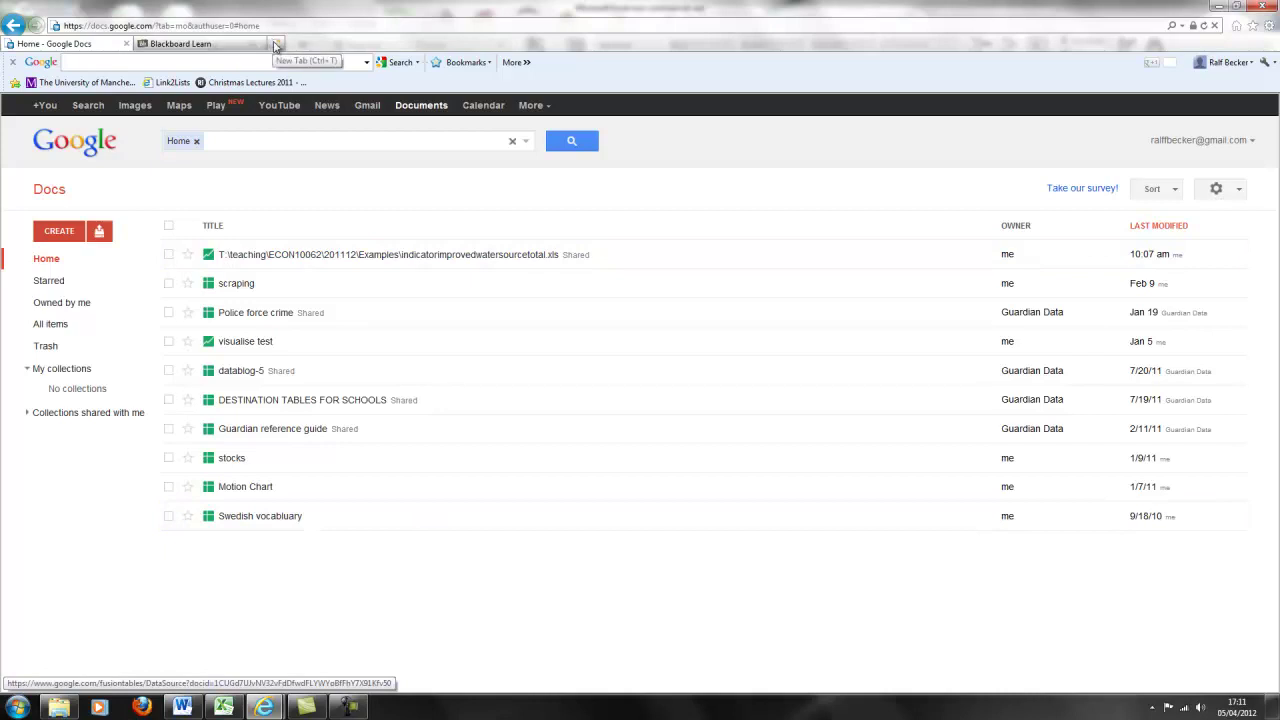
type("www.gap")
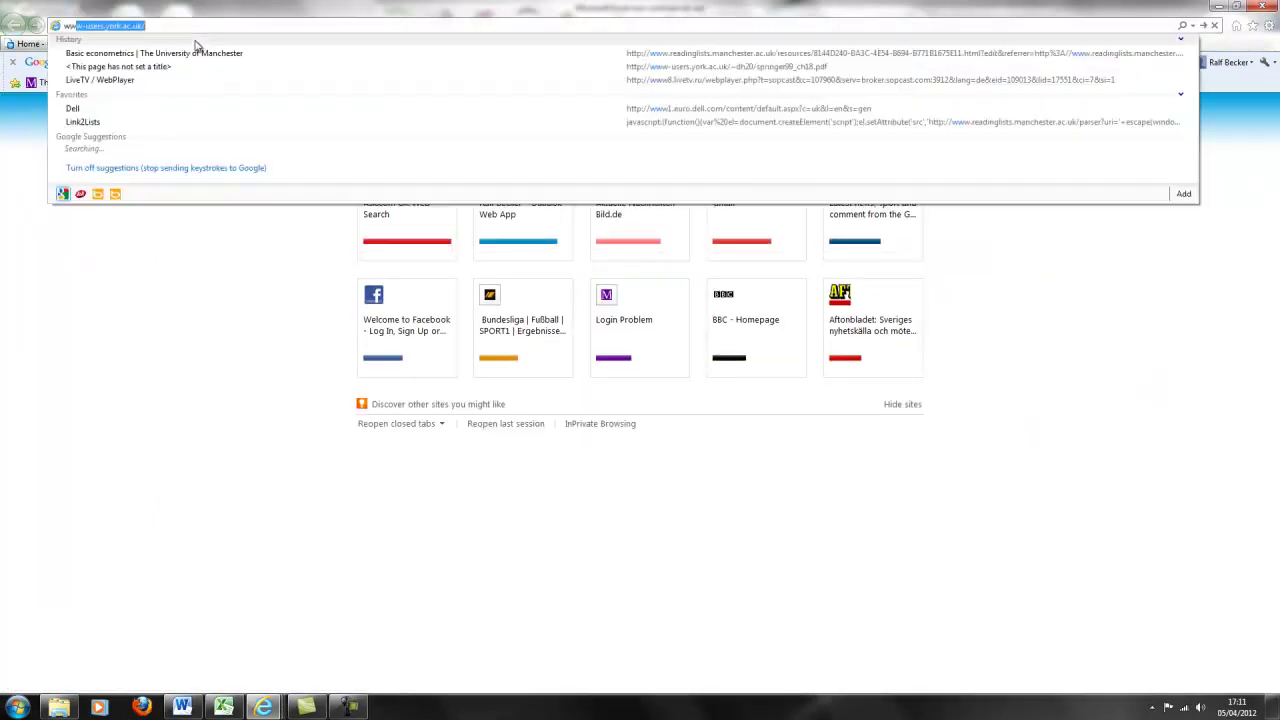
type("minder.org/")
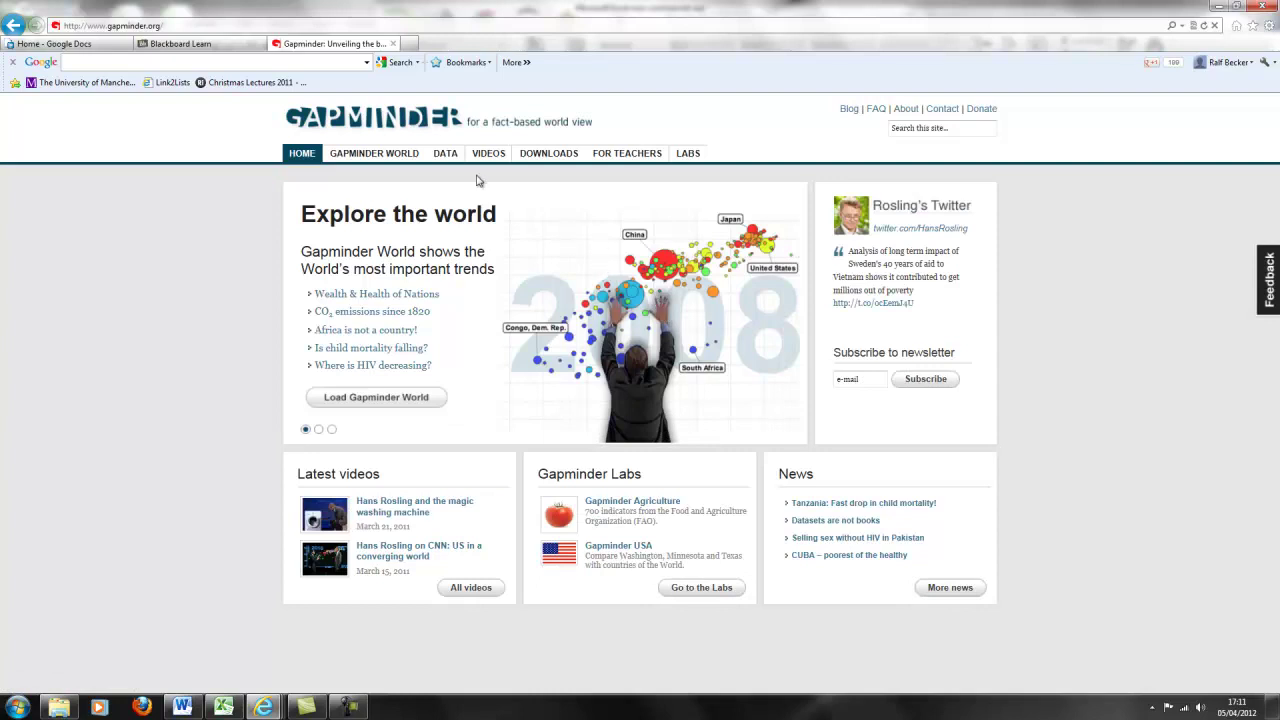
Filter Gapminder's data indicators by 'water' and download Improved water source, overall access (%).
left_click(446, 155)
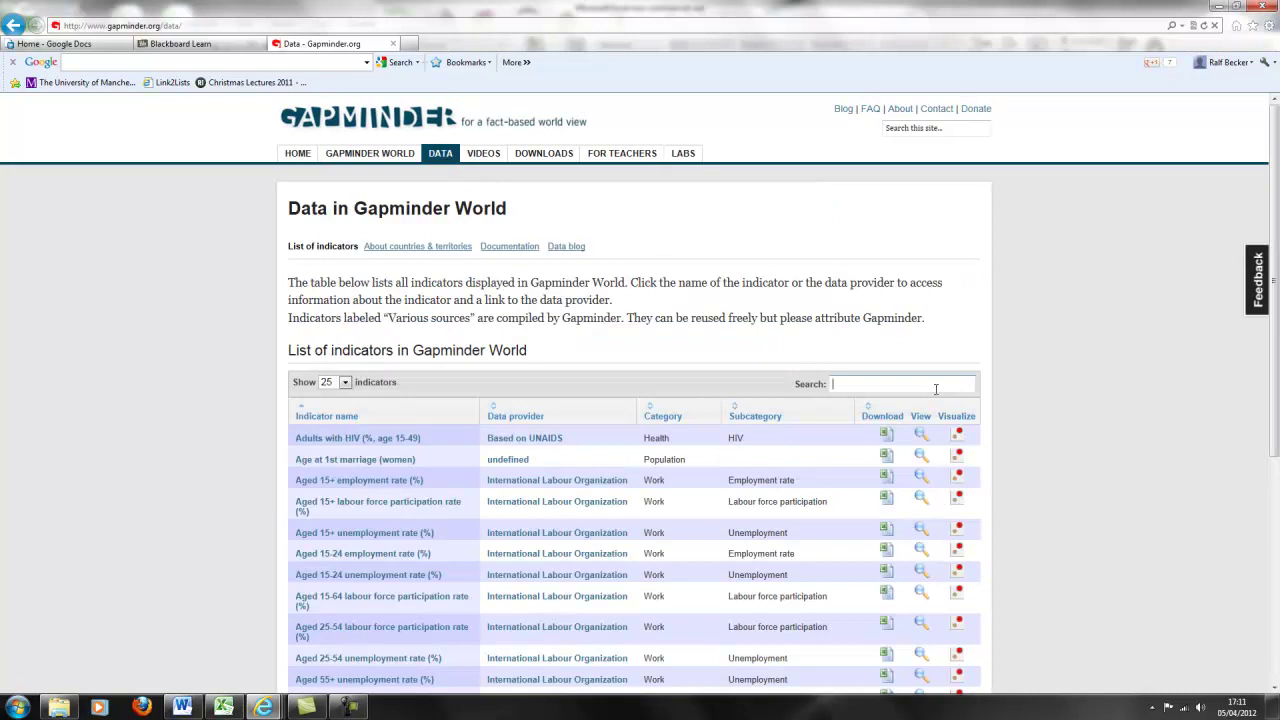
left_click(936, 388)
type("clean water")
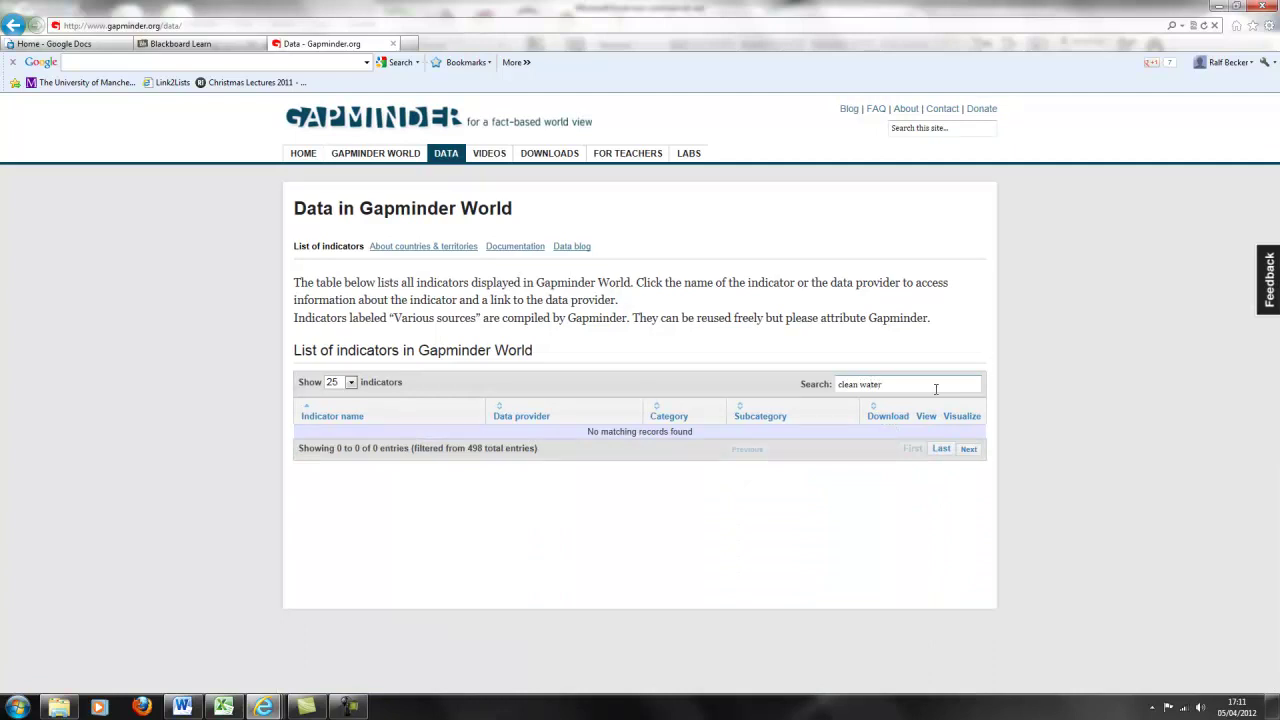
key("BackSpace")
key("BackSpace")
key("BackSpace")
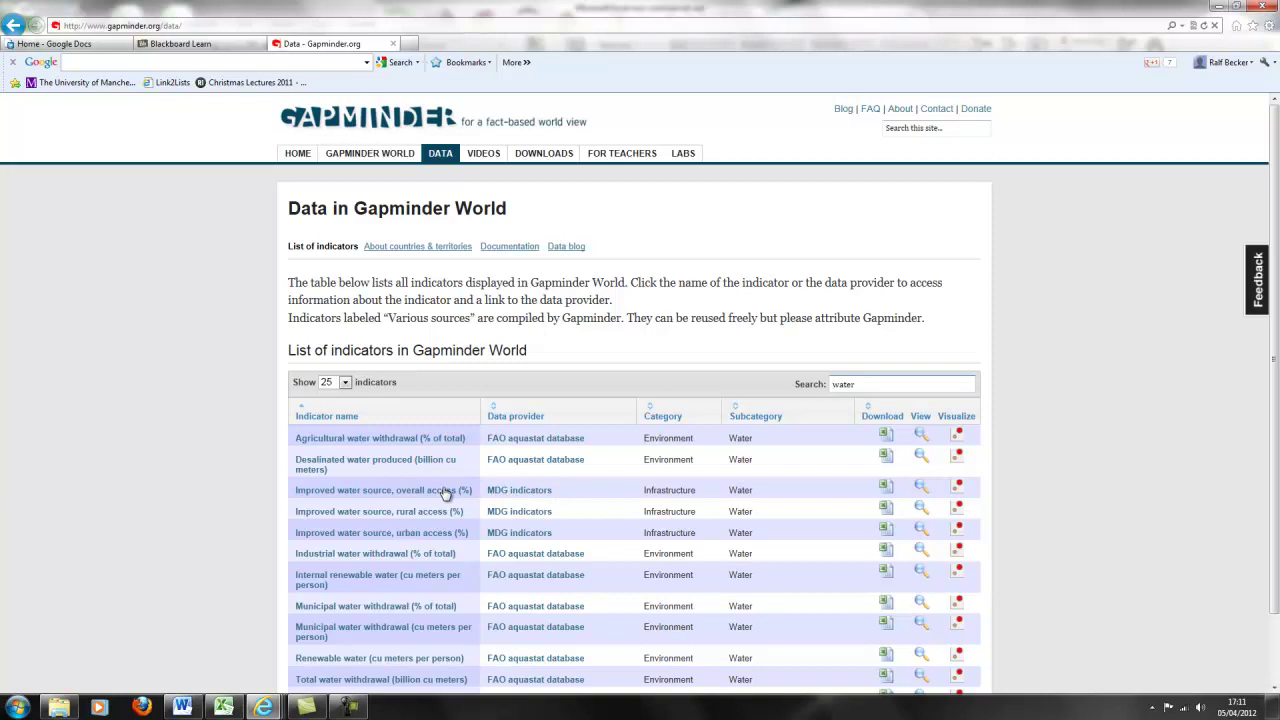
left_click(885, 490)
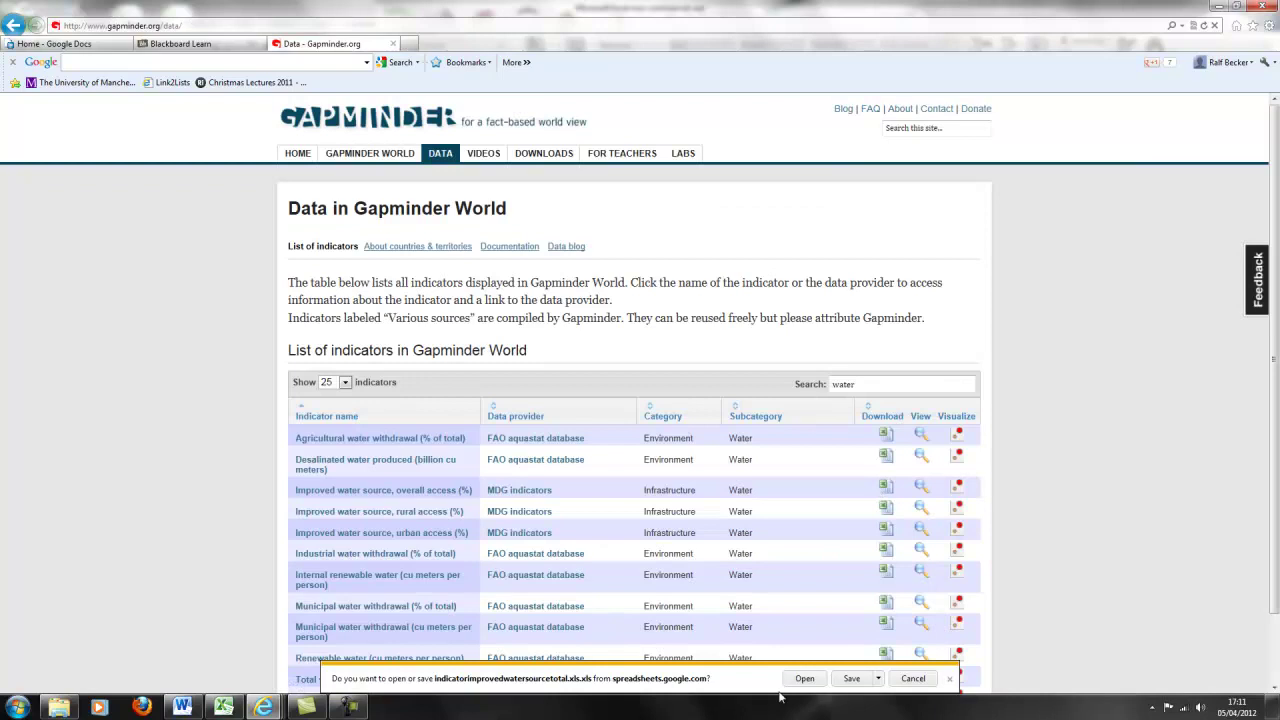
Open indicatorimprovedwatersourcetotal.xls in Excel, enable editing and dismiss the number-format warning.
left_click(804, 678)
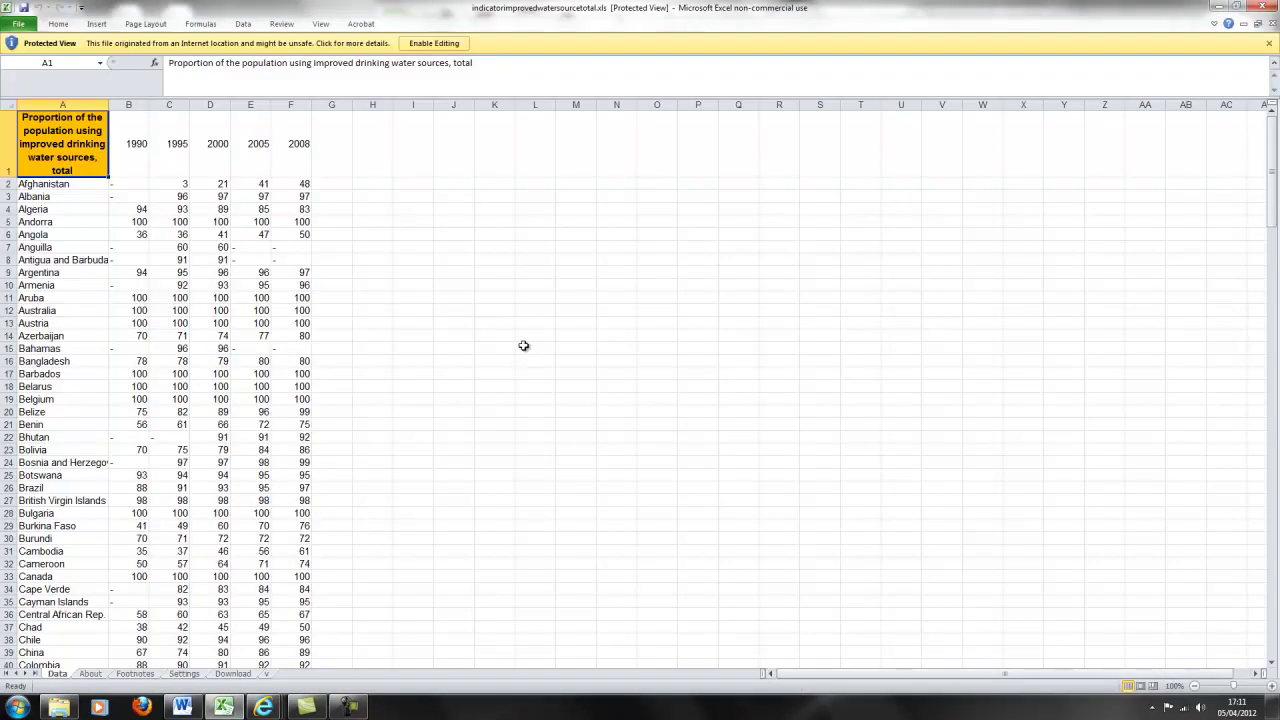
left_click(524, 349)
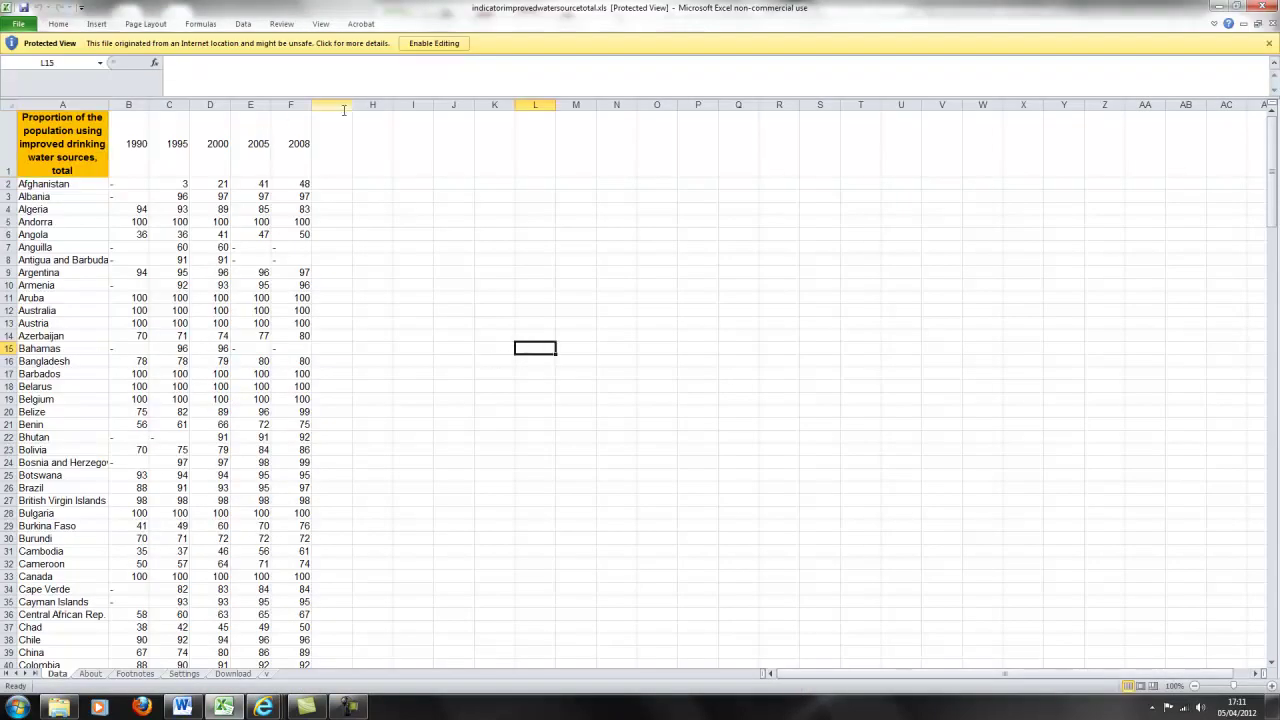
left_click(435, 47)
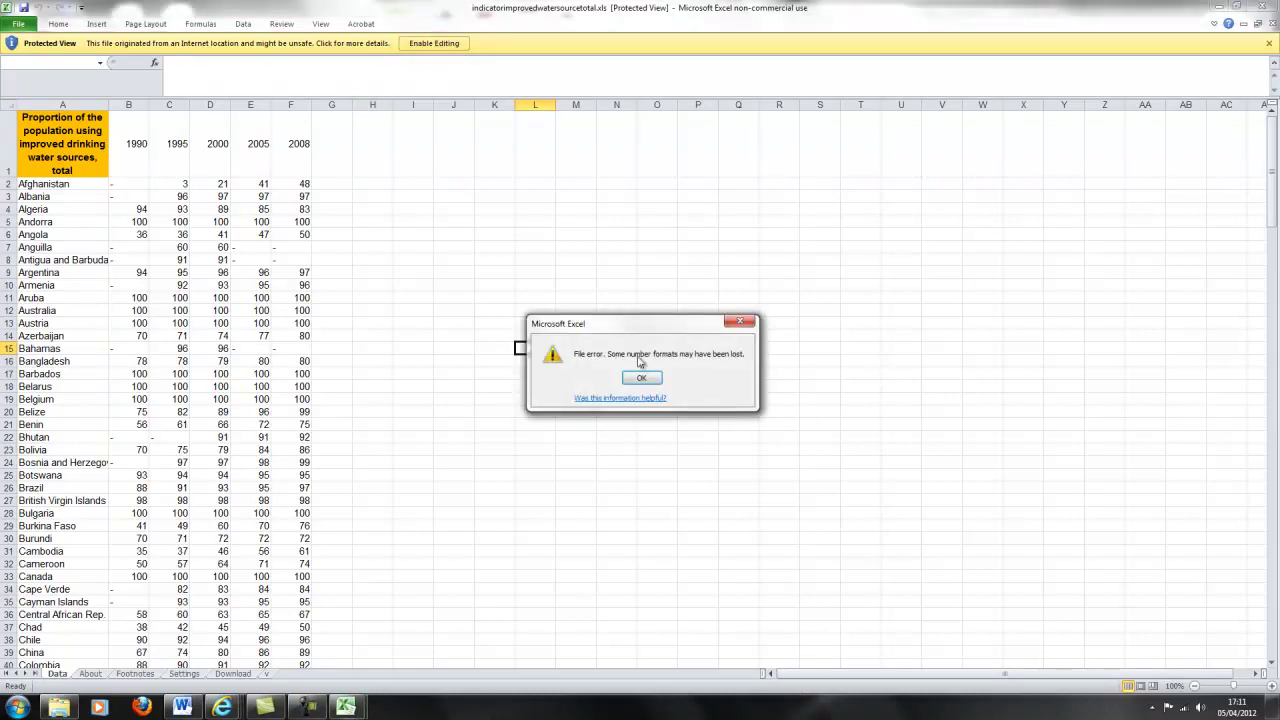
left_click(642, 377)
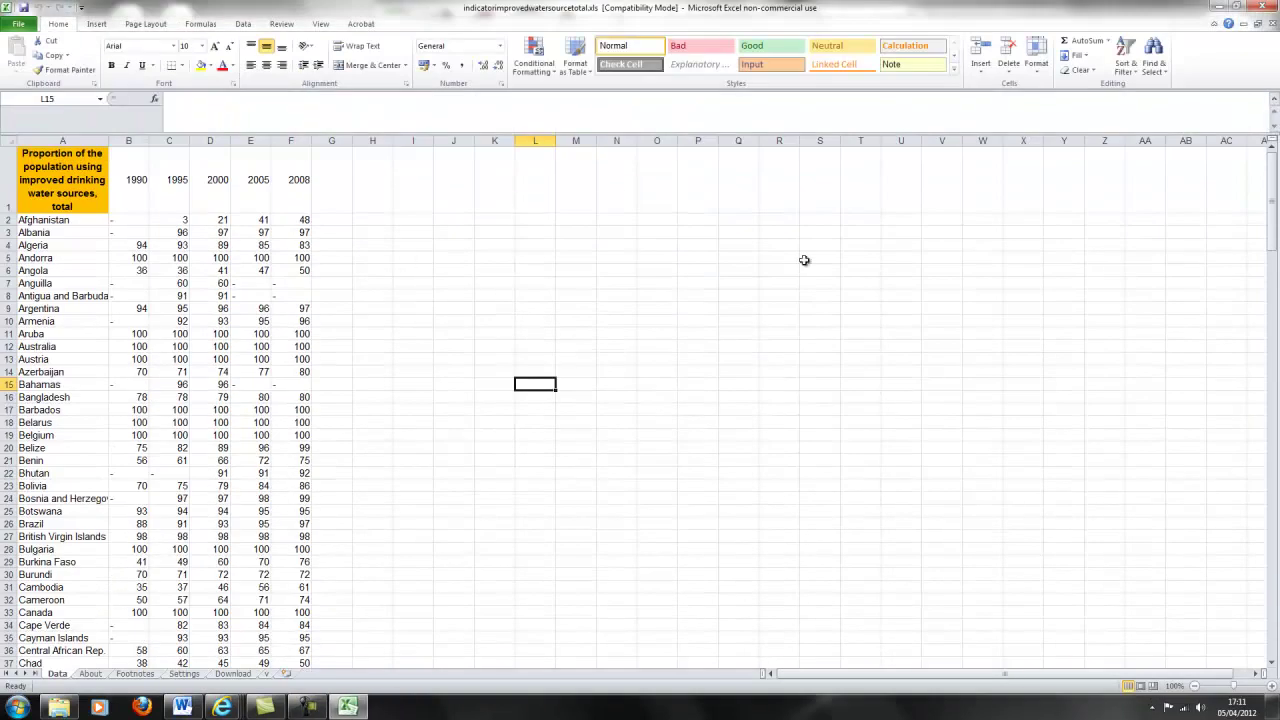
Browse the country values, pointing out Antigua and Barbuda and Argentina's 2008 figure.
left_click(796, 536)
scroll(466, 423, "down", 18)
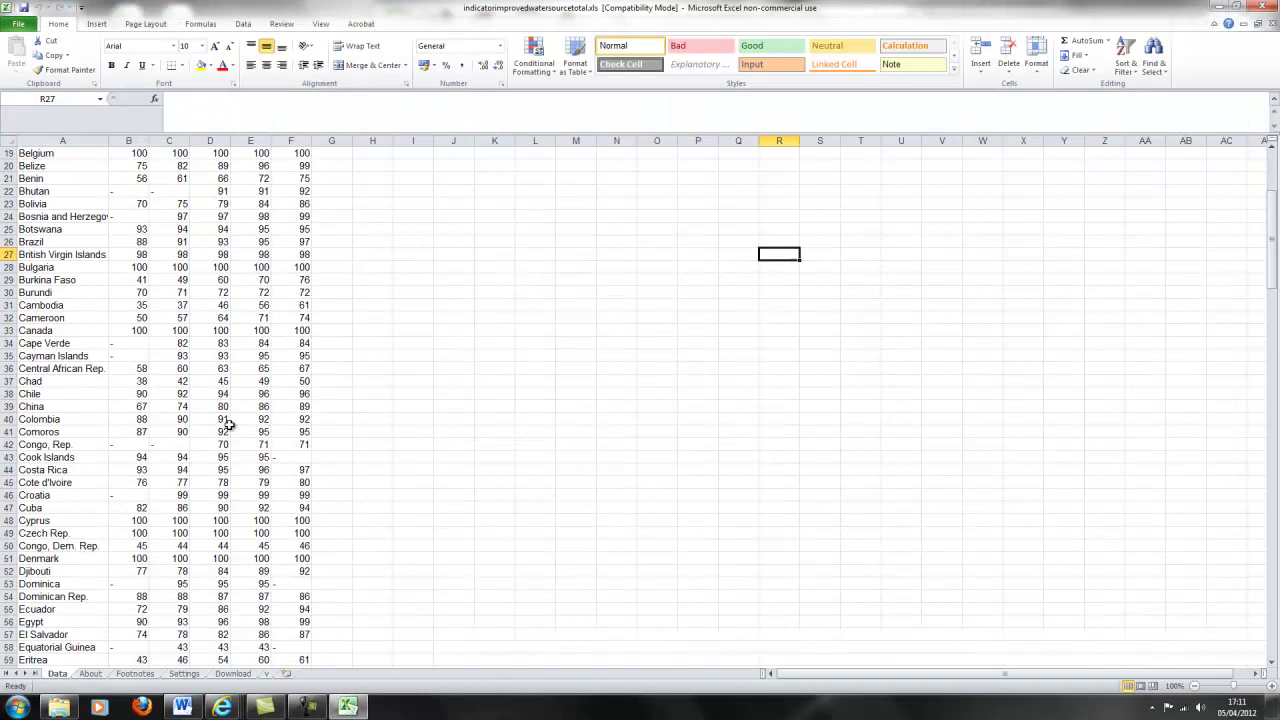
scroll(229, 422, "up", 18)
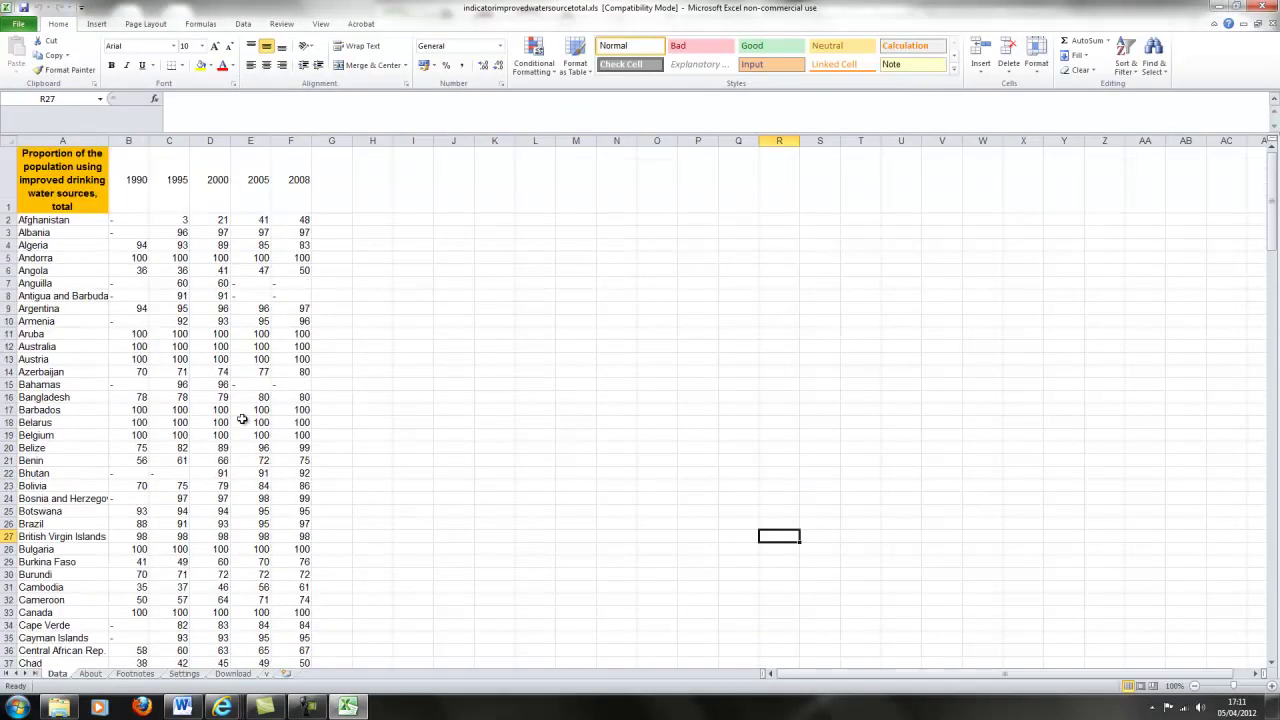
left_click(447, 418)
left_click(107, 296)
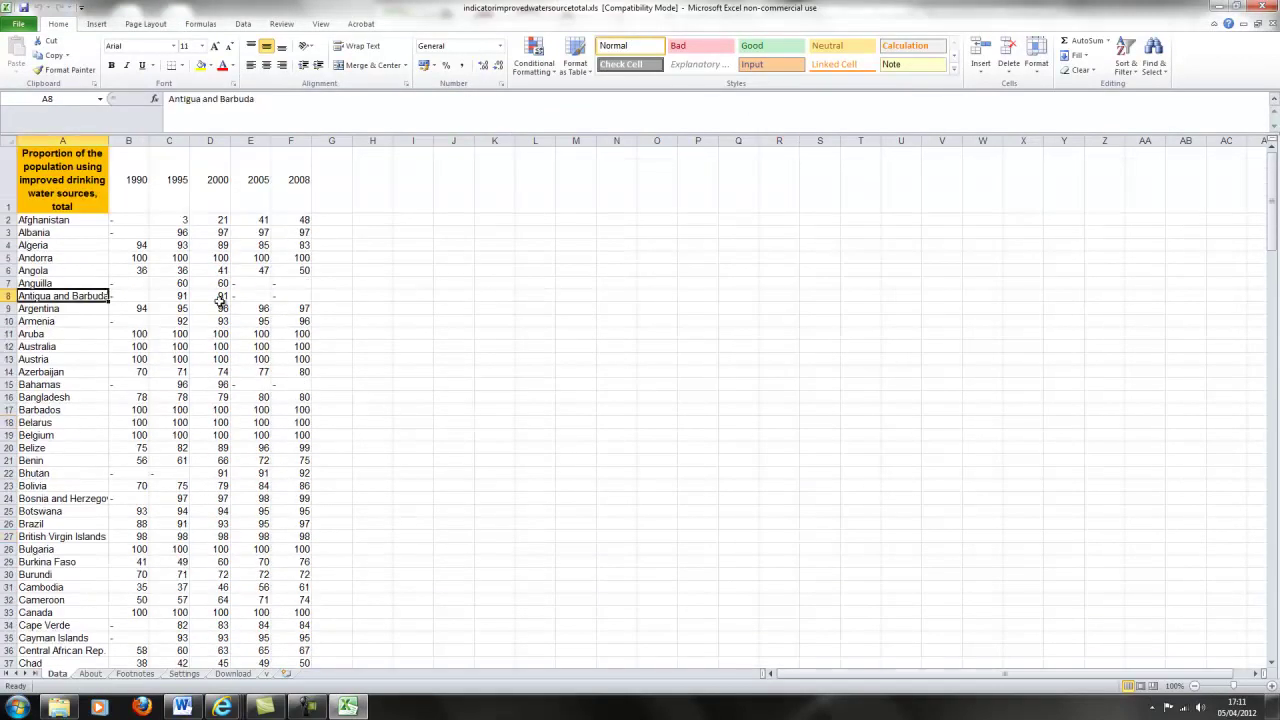
left_click(287, 311)
left_click(450, 362)
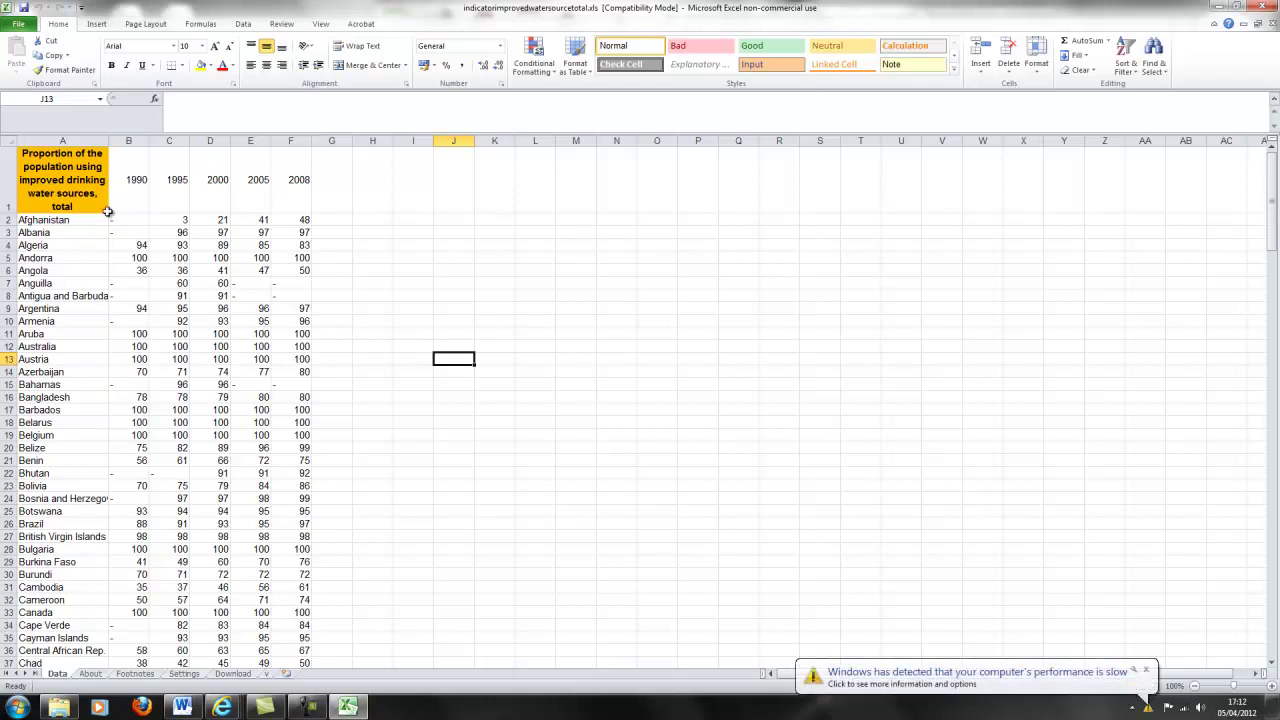
left_click(470, 493)
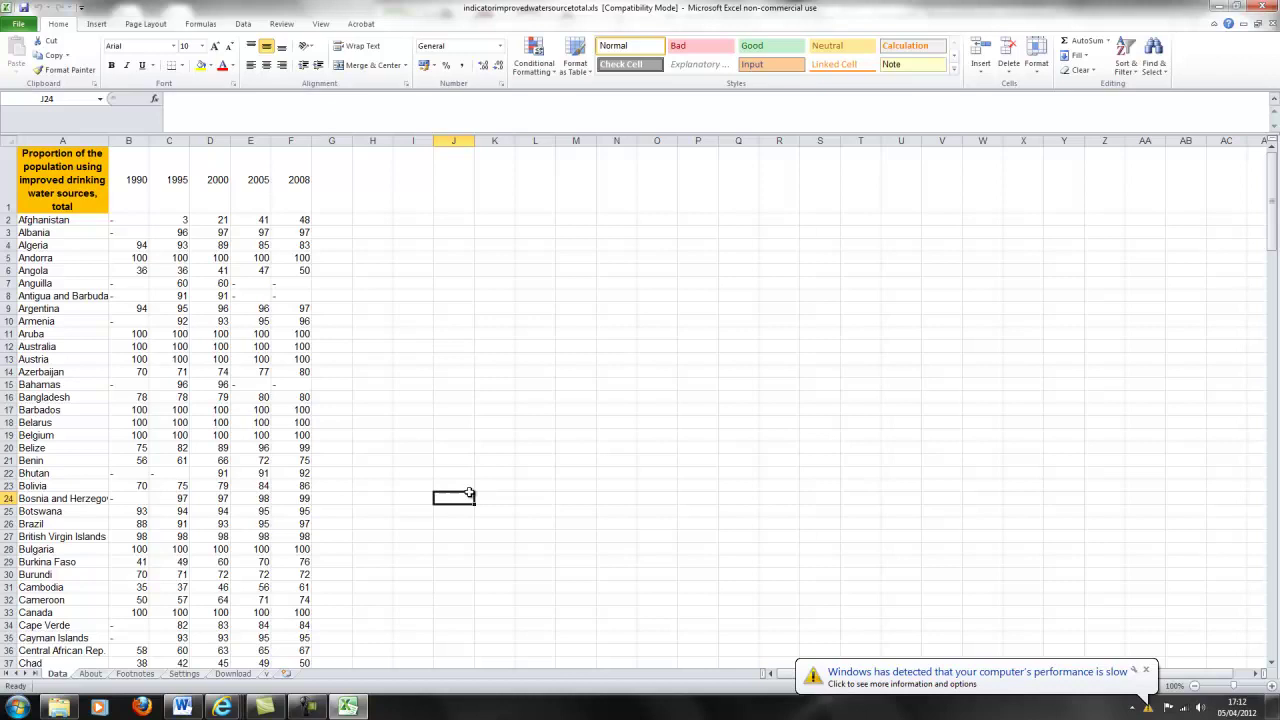
scroll(380, 390, "down", 6)
scroll(376, 382, "down", 9)
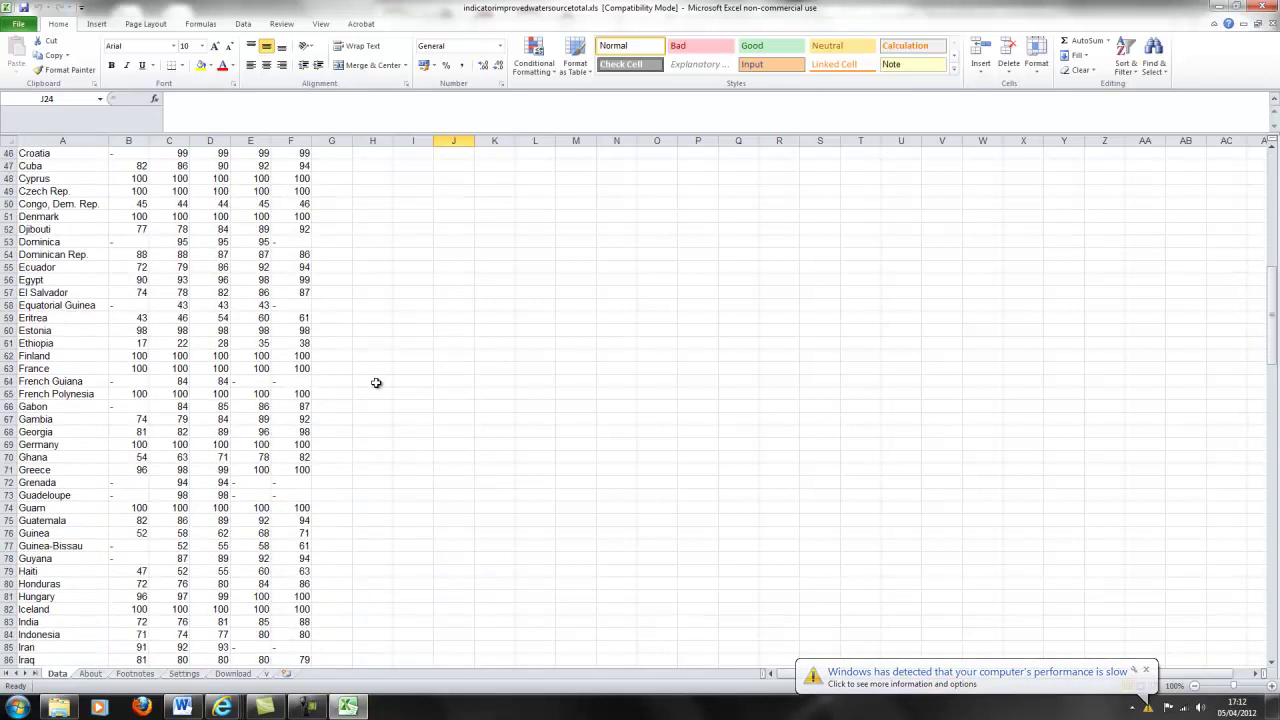
Highlight the Germany, Finland and France rows, then select and clear the Ethiopia row.
left_click(72, 444)
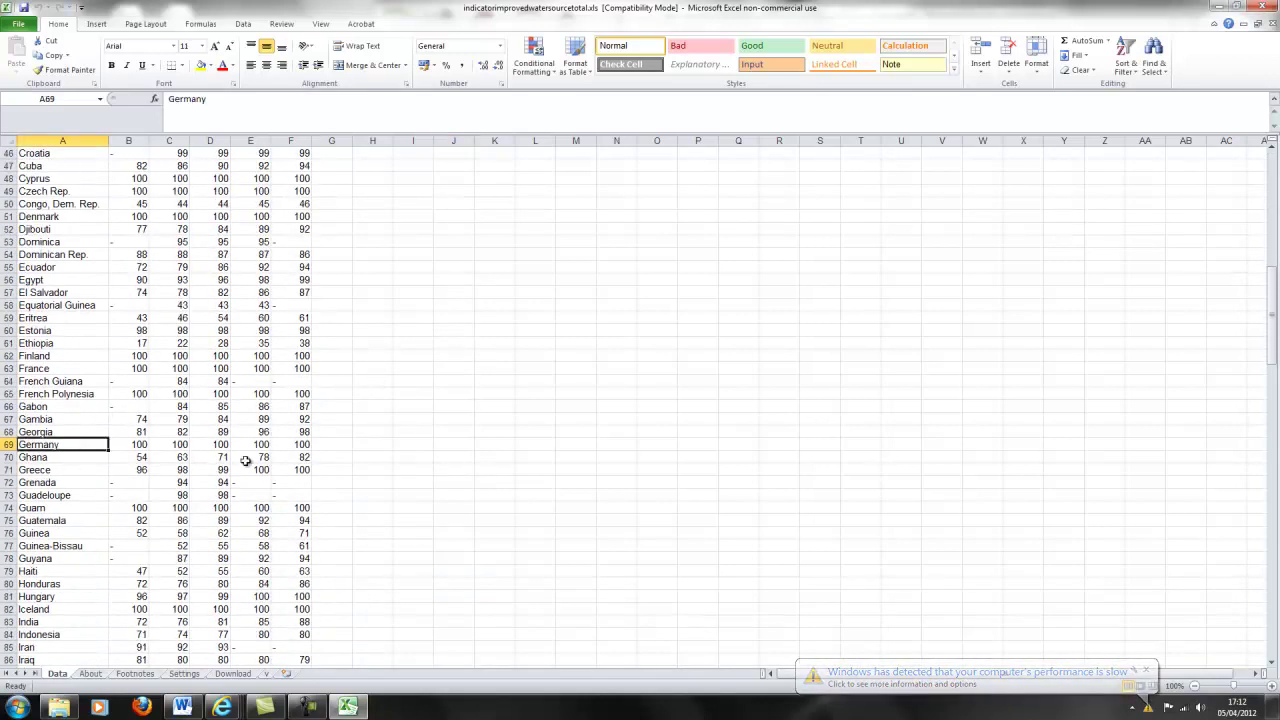
left_click_drag(294, 443, 35, 444)
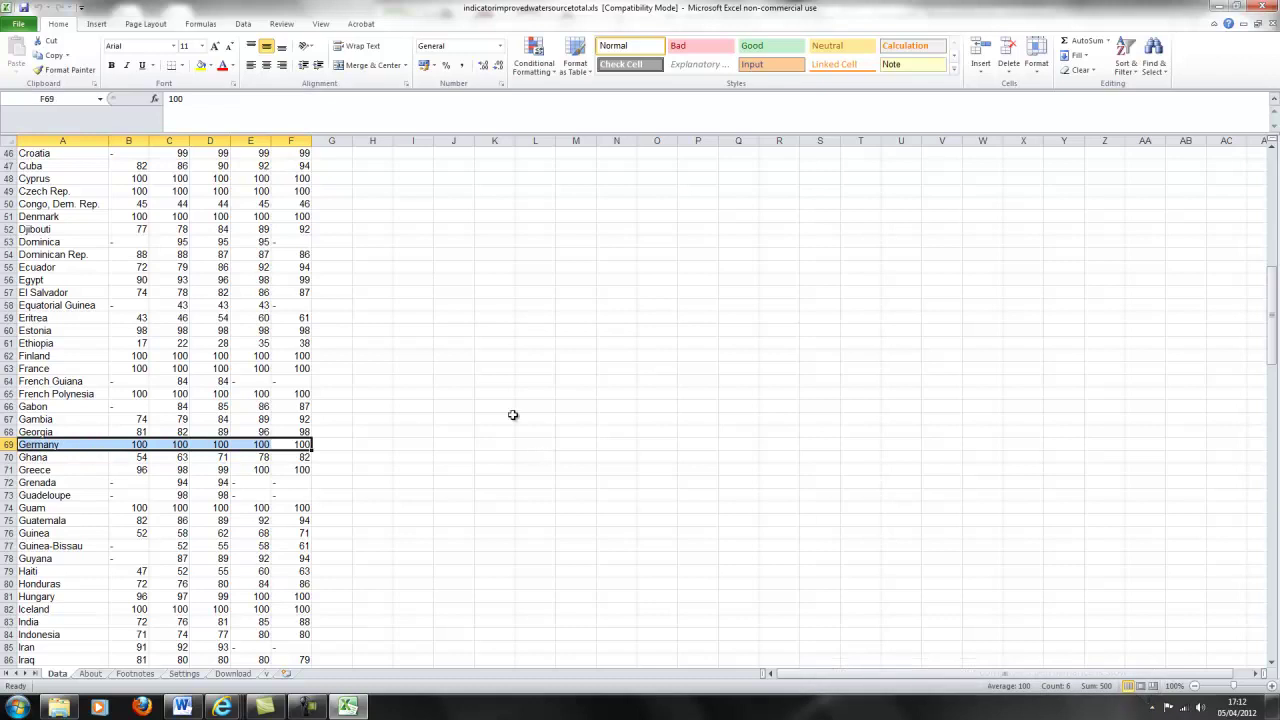
left_click_drag(88, 368, 303, 357)
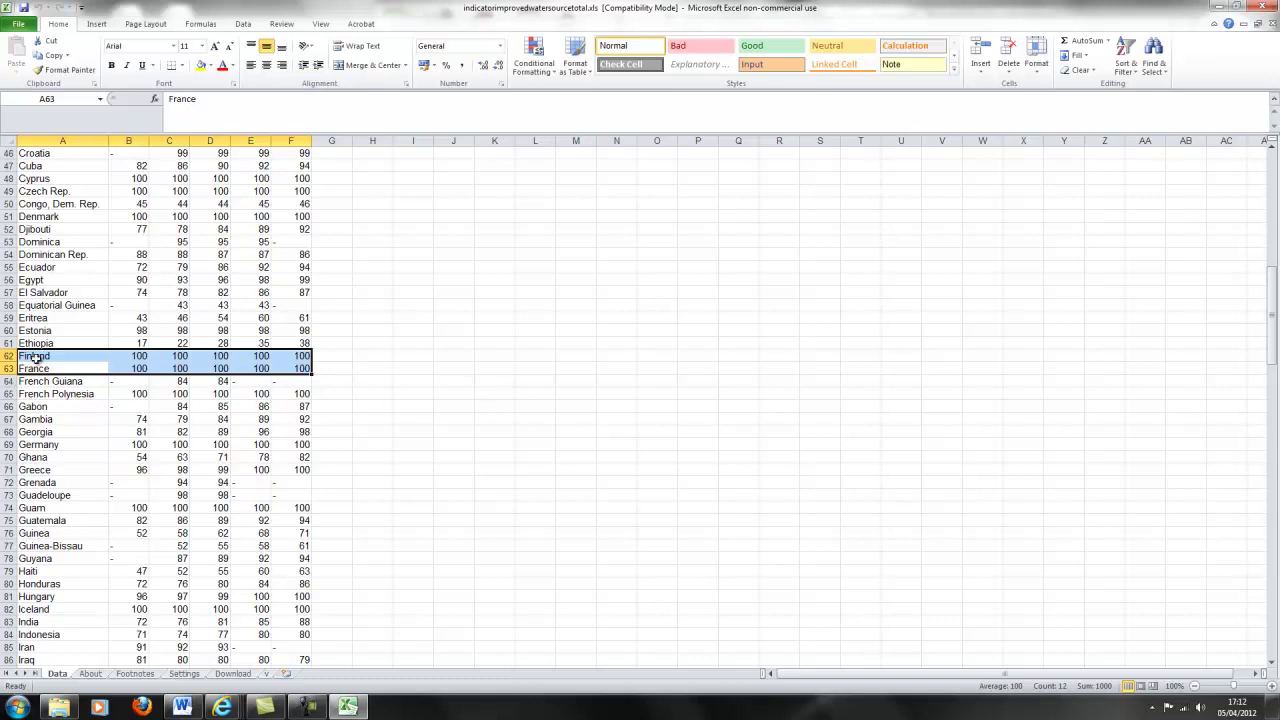
left_click(497, 420)
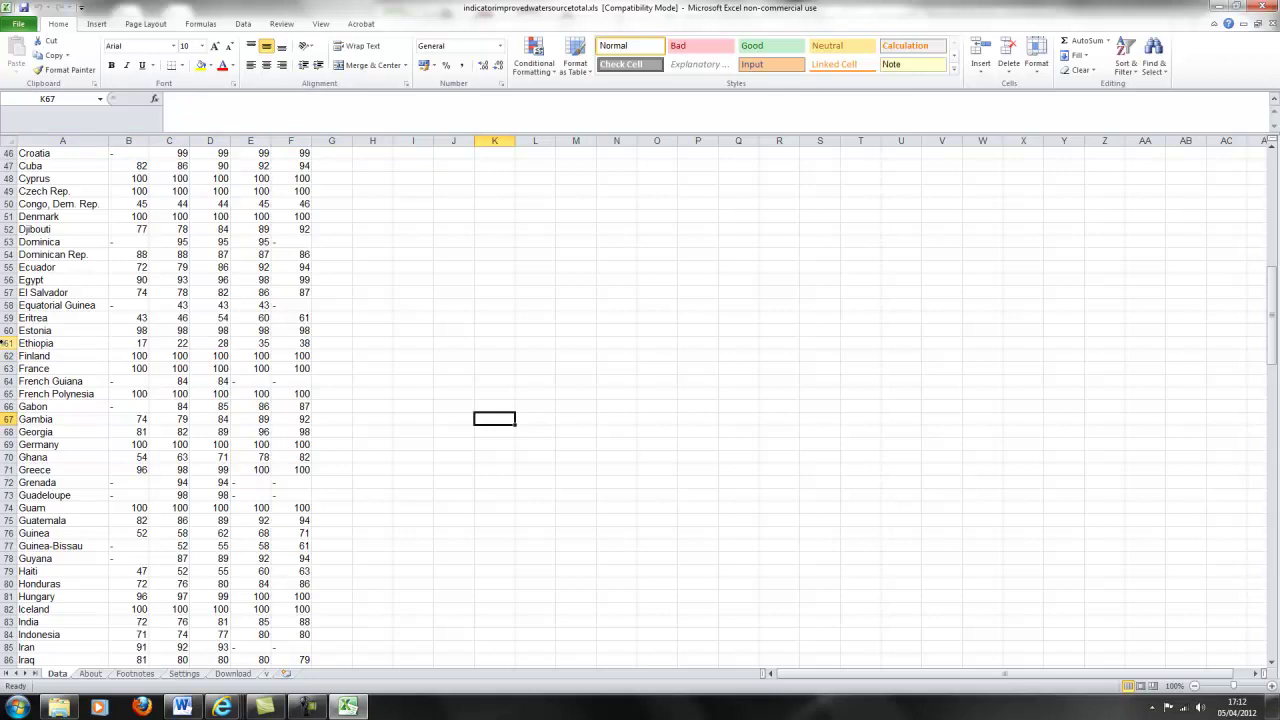
left_click(8, 343)
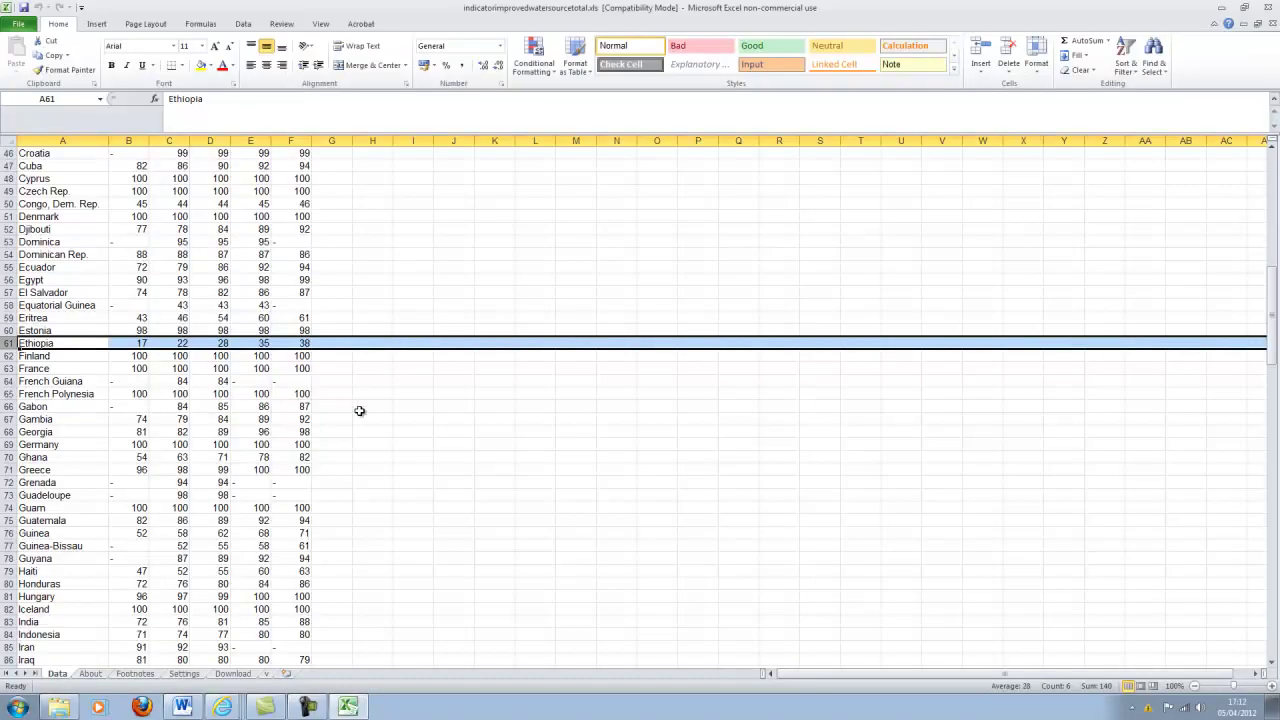
left_click(363, 407)
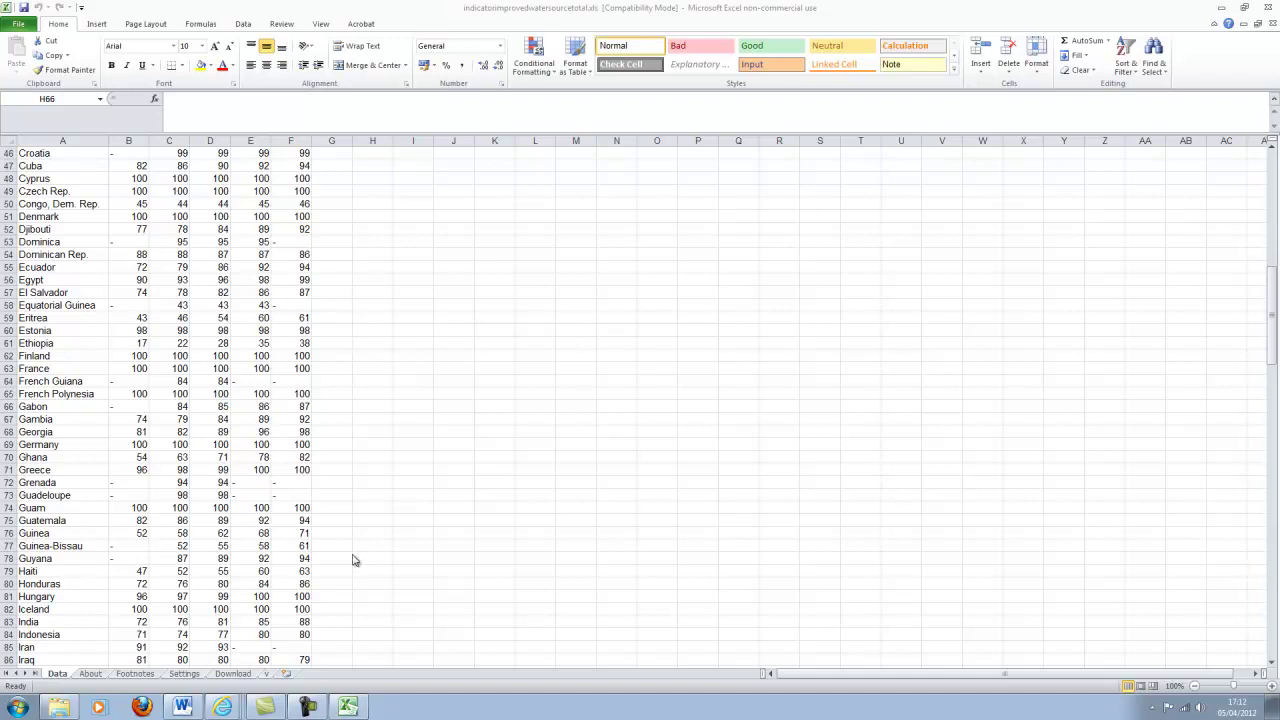
scroll(371, 463, "up", 15)
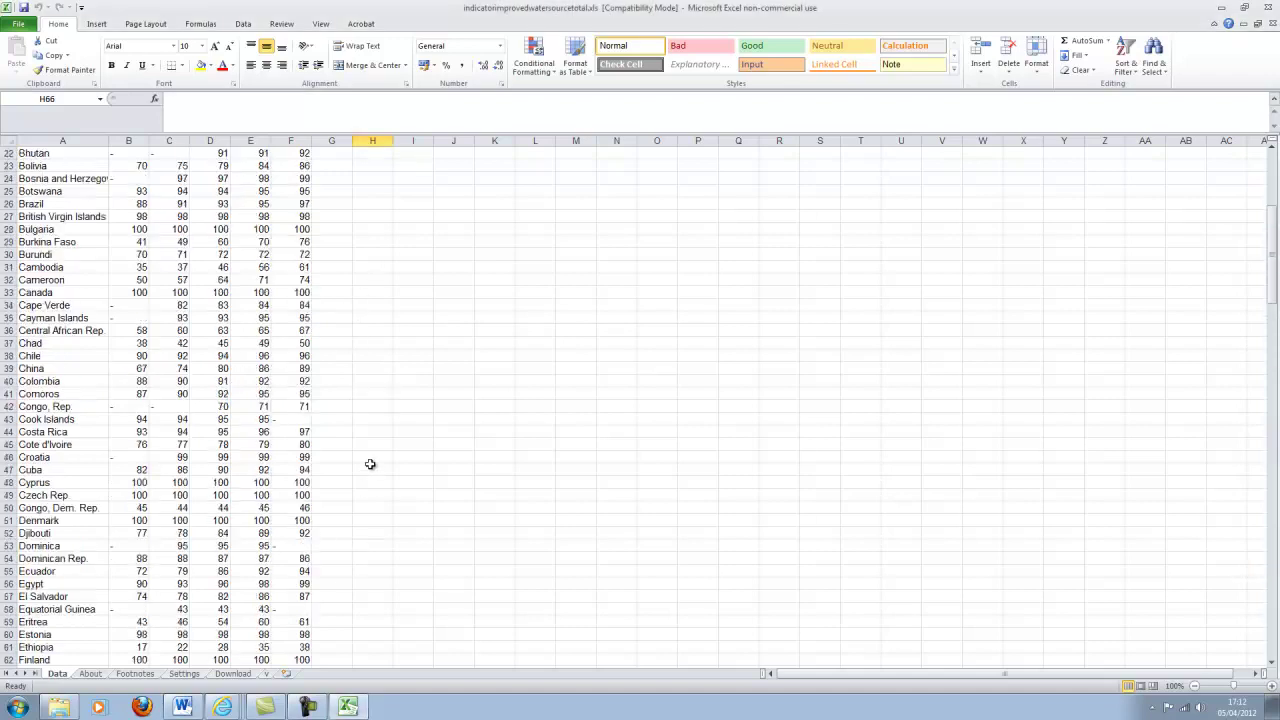
scroll(370, 464, "down", 1)
scroll(370, 462, "up", 1)
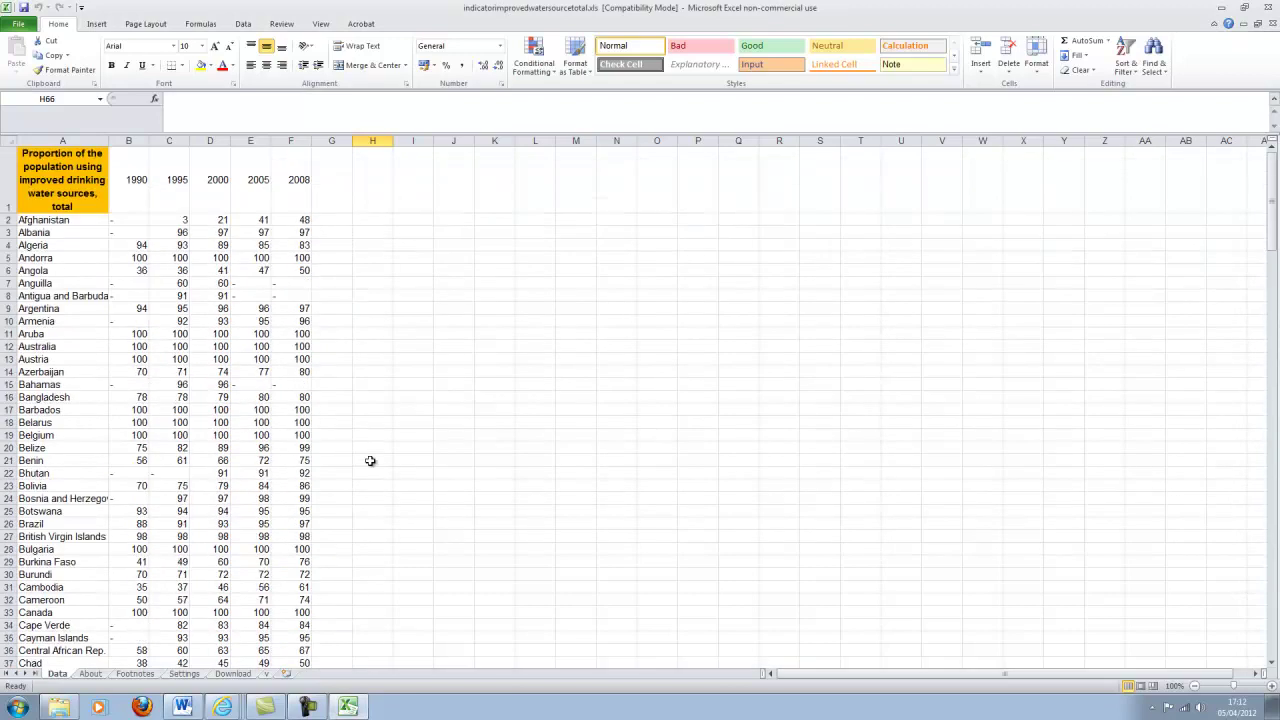
Save as Excel 97-2003 in Desktop > ECON10062 > Examples, replacing indicatorimprovedwatersourcetotal.
left_click(20, 24)
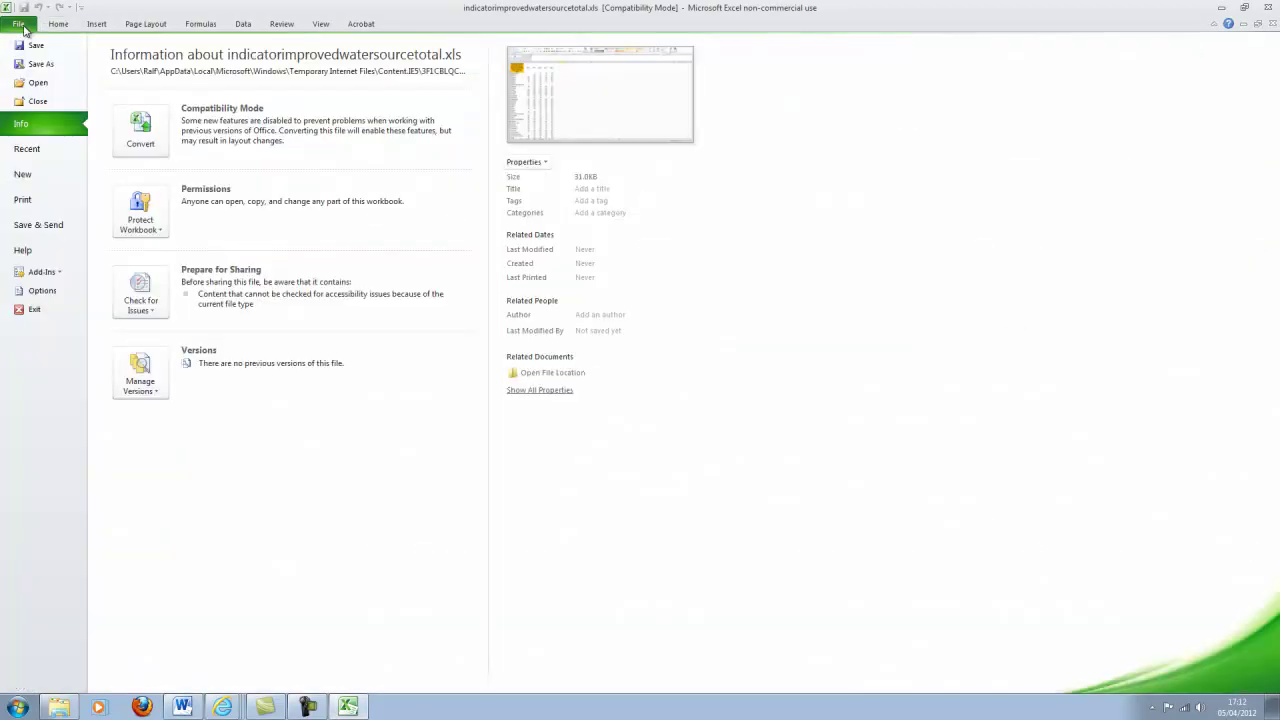
left_click(40, 68)
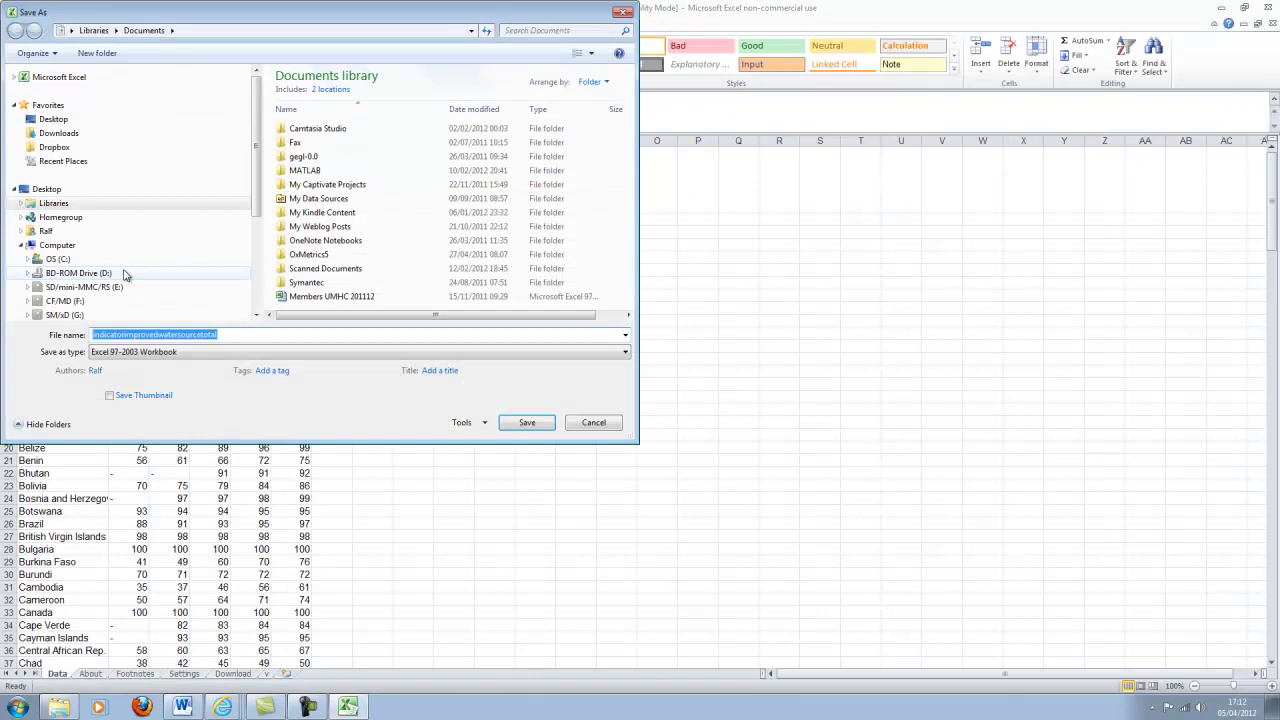
left_click(200, 119)
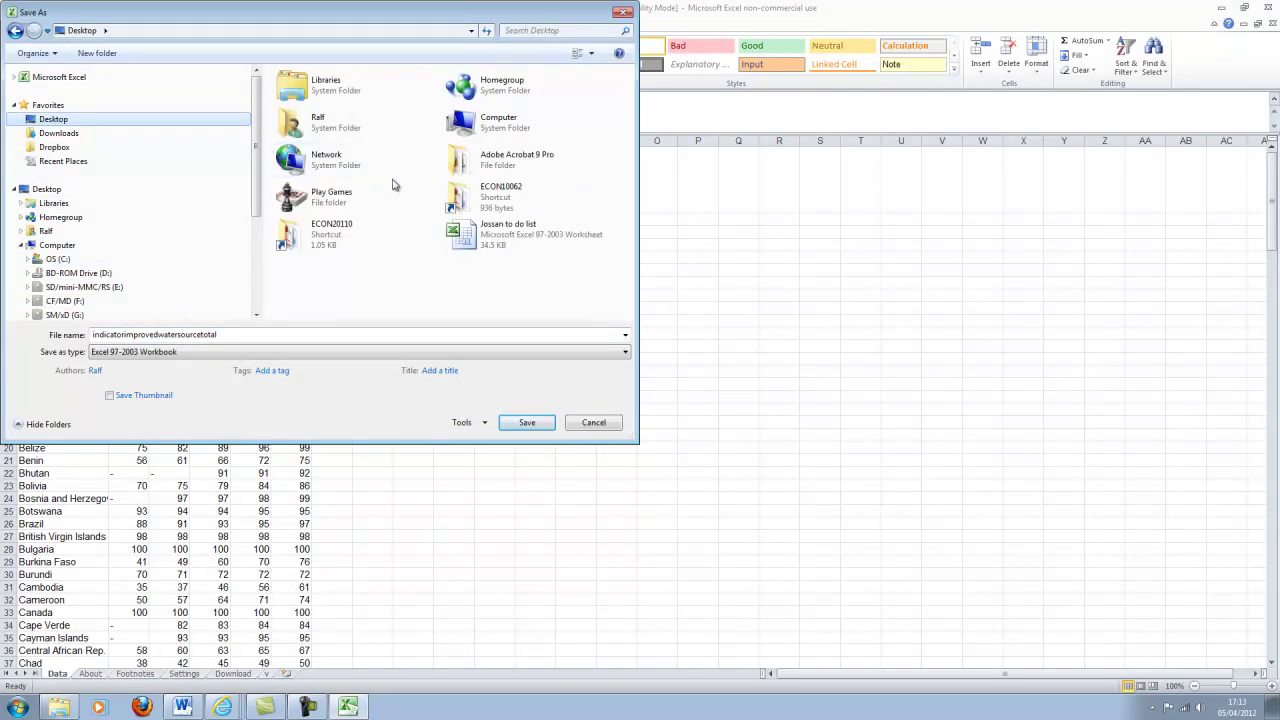
double_click(482, 190)
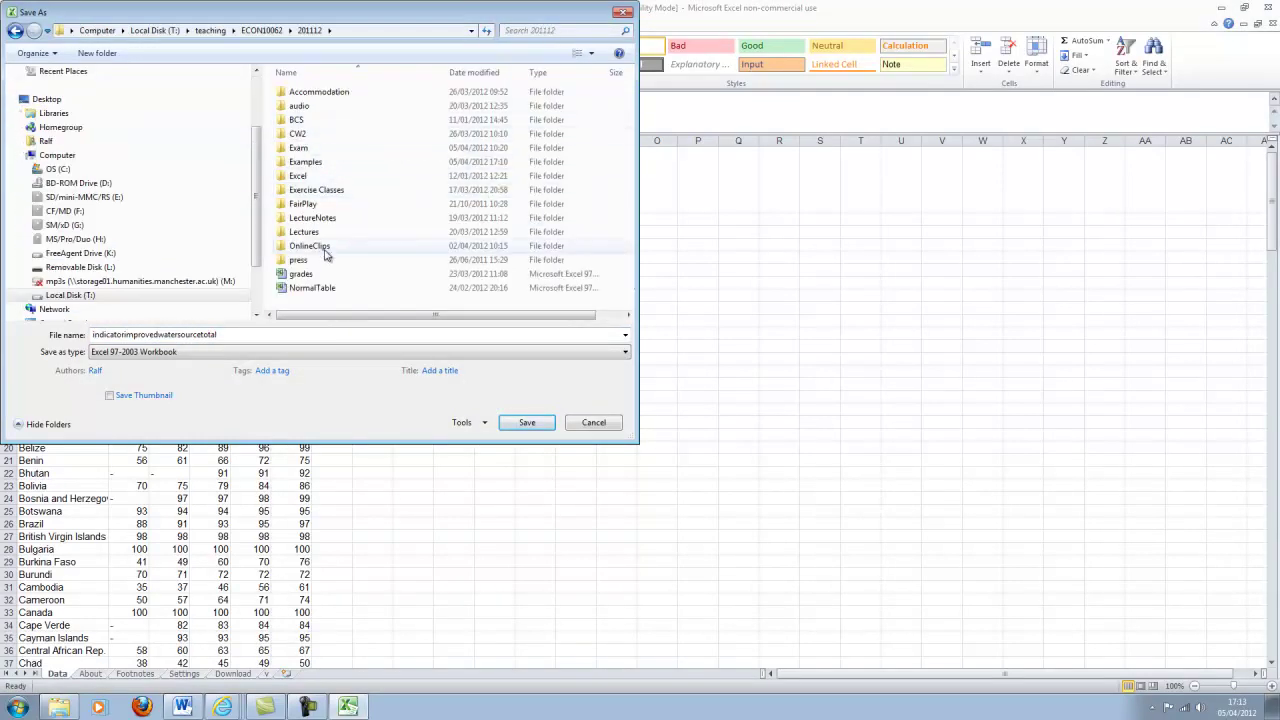
double_click(305, 162)
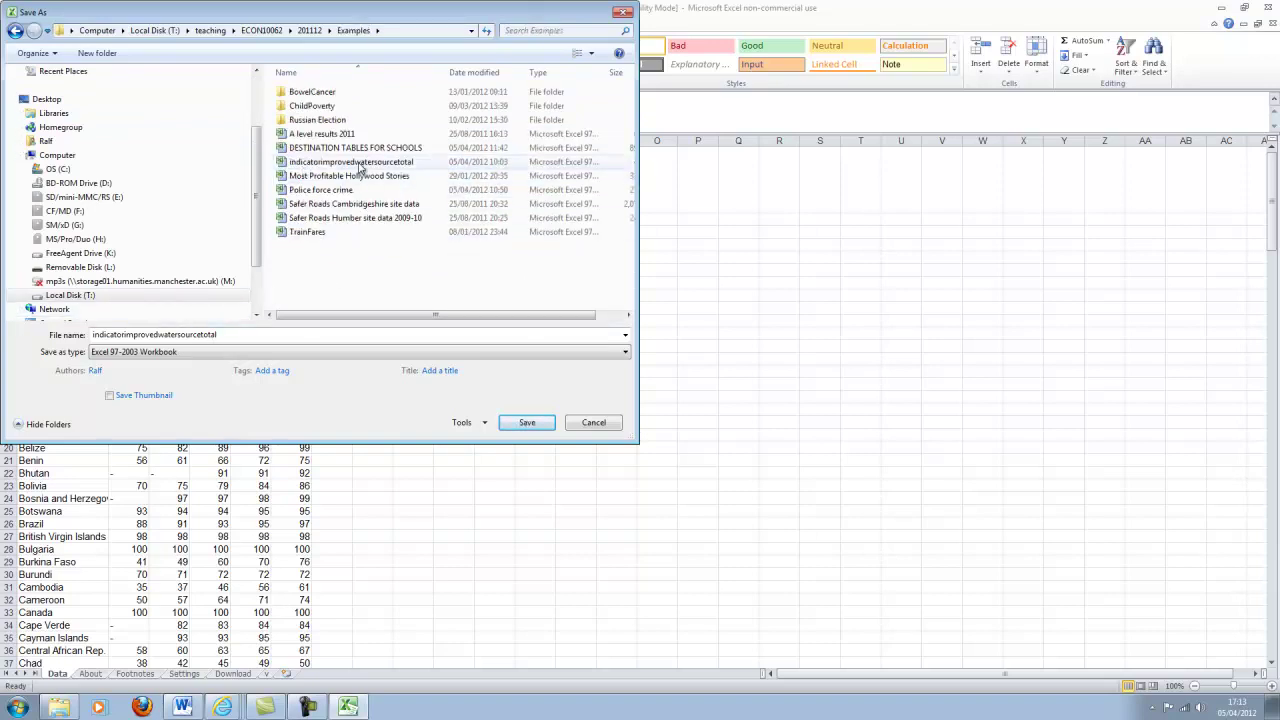
left_click(358, 162)
left_click(520, 424)
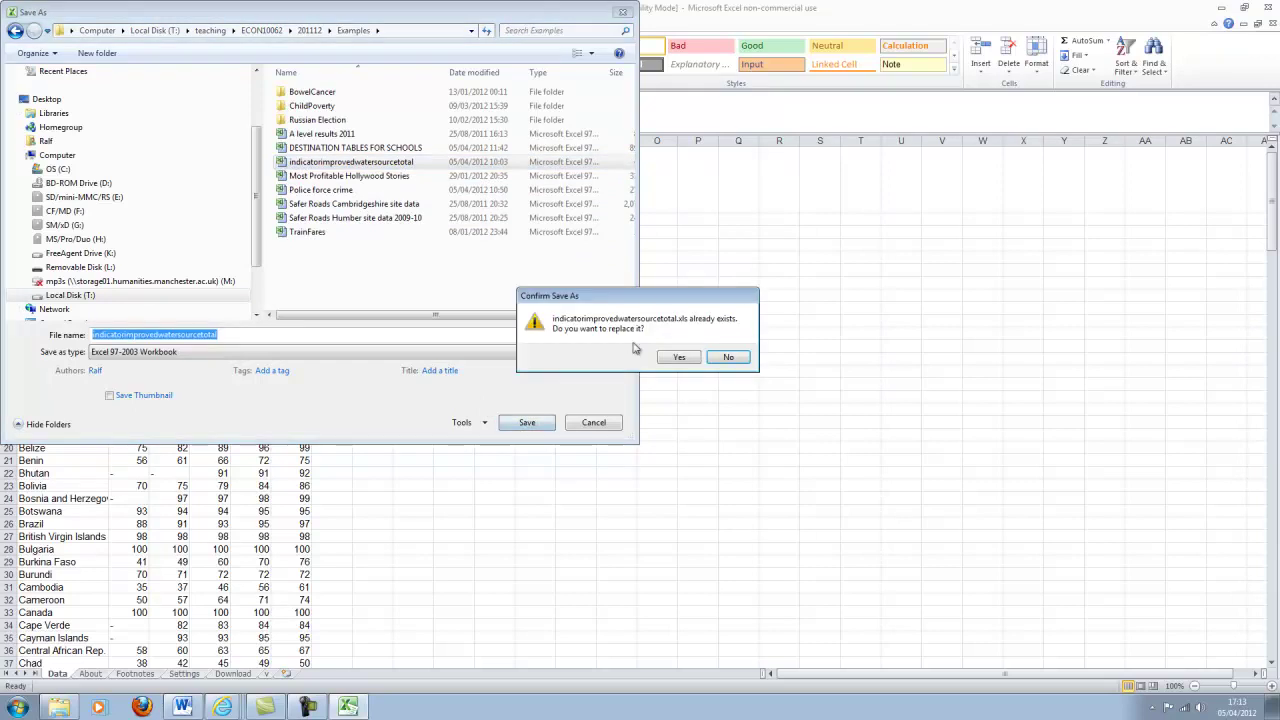
left_click(698, 362)
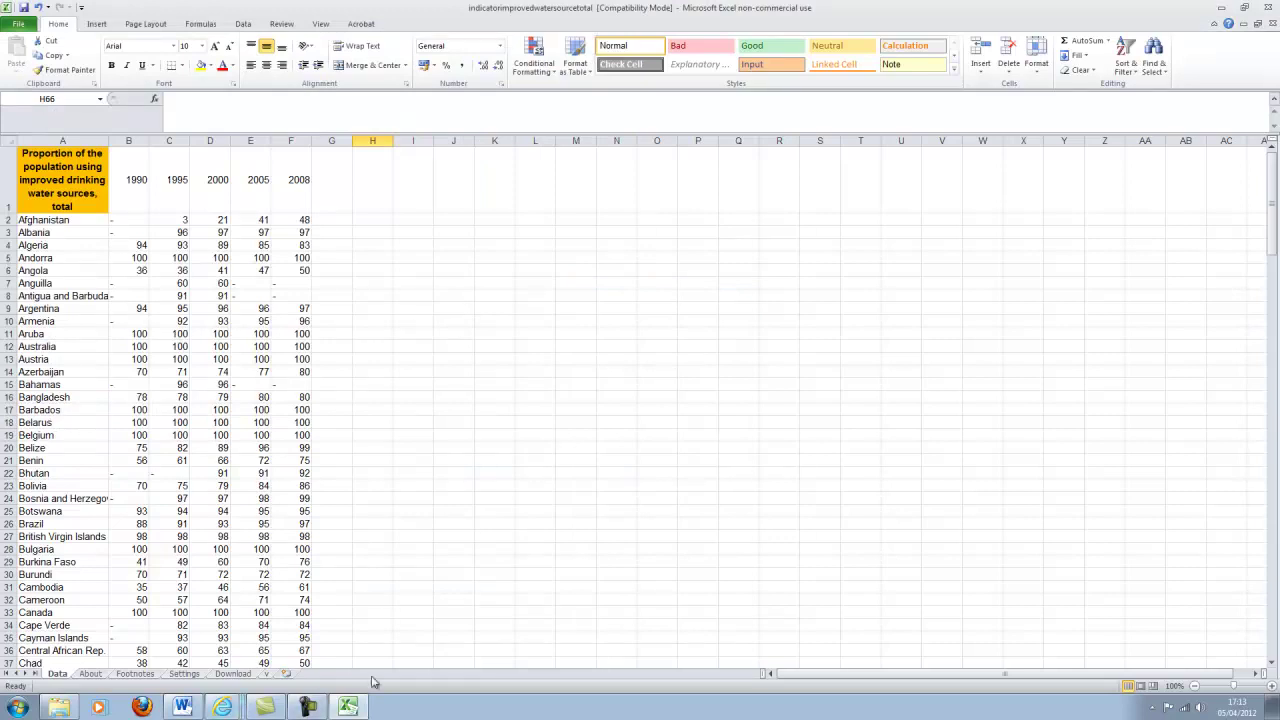
Create a new Fusion Tables table from indicatorimprovedwatersourcetotal and preview its 1990–2008 columns.
left_click(223, 708)
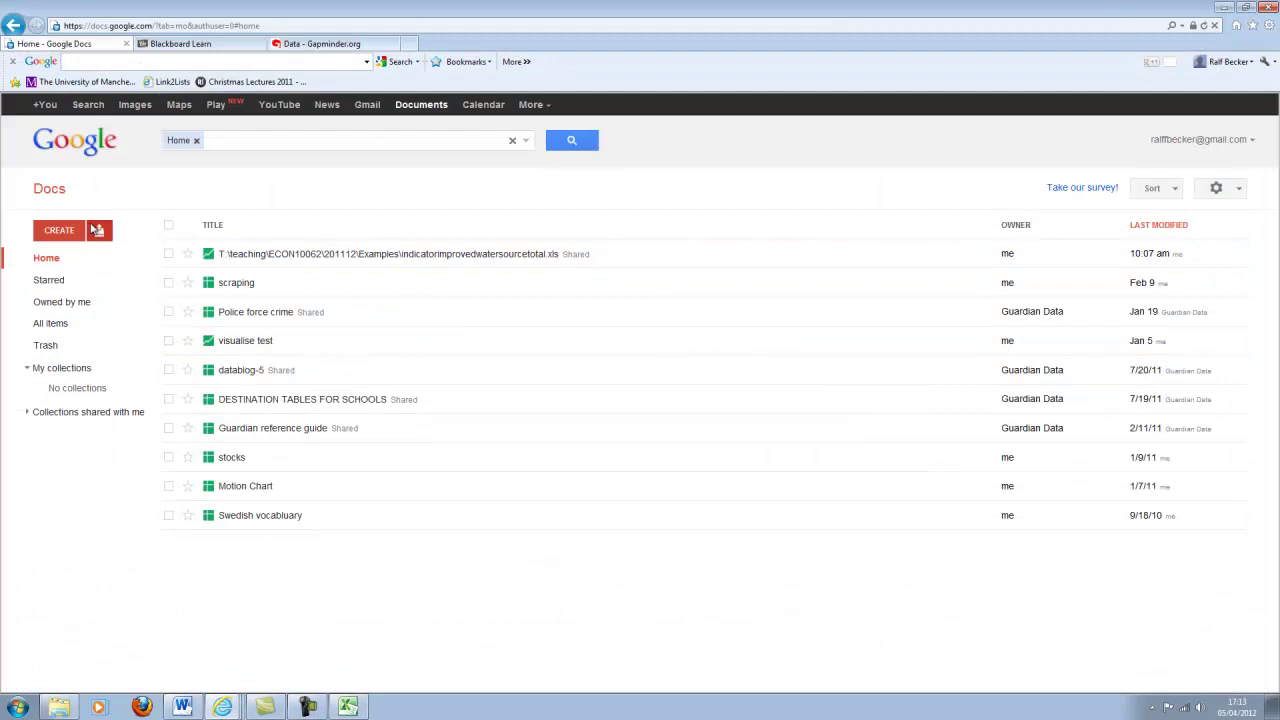
left_click(60, 231)
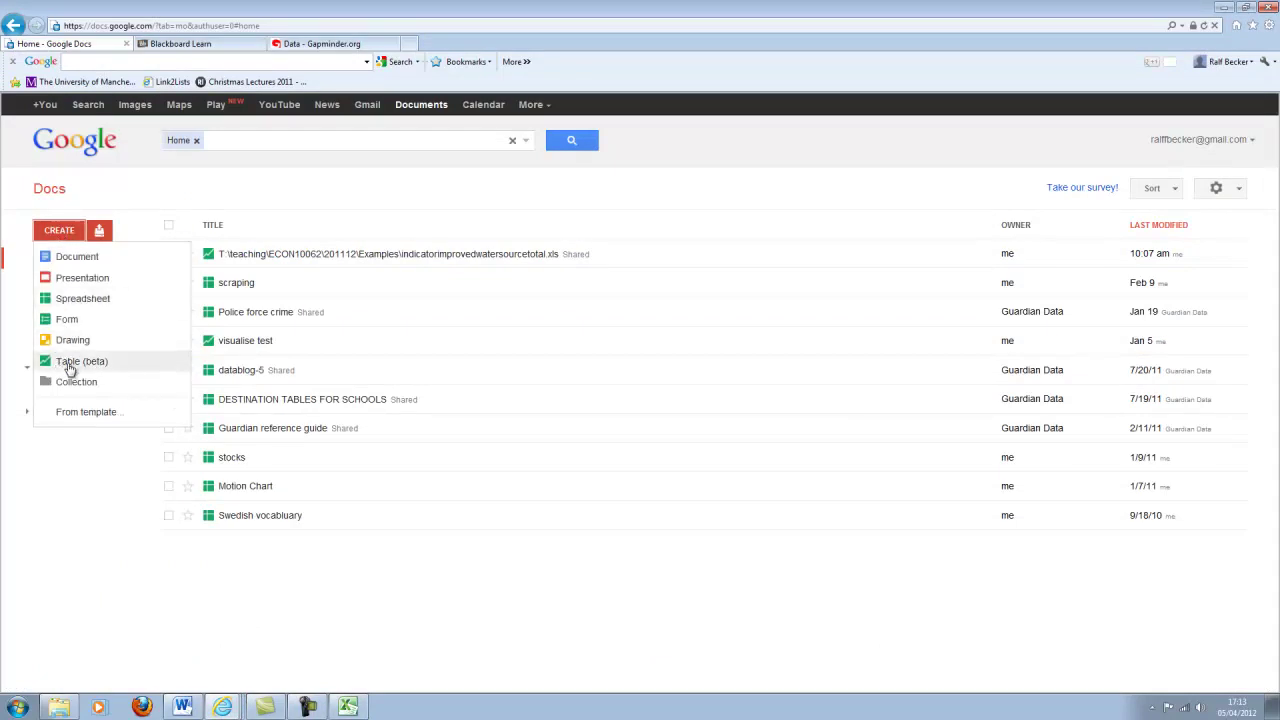
left_click(70, 366)
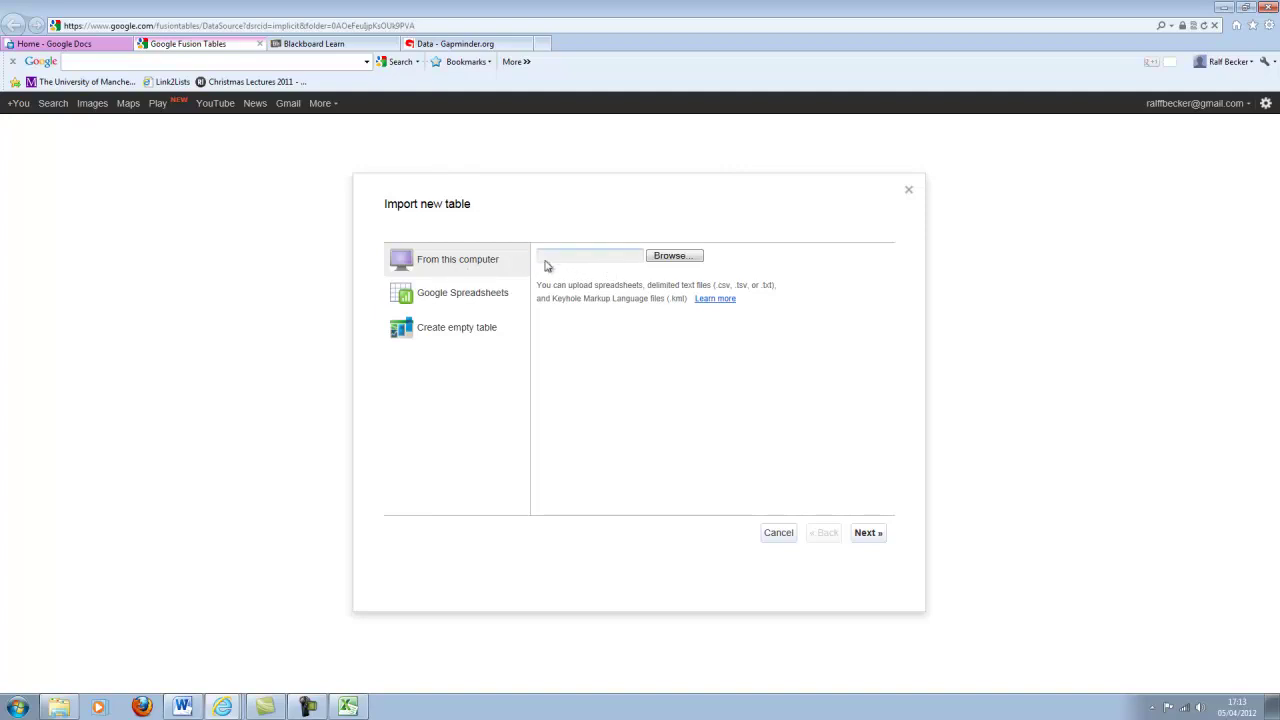
left_click(670, 257)
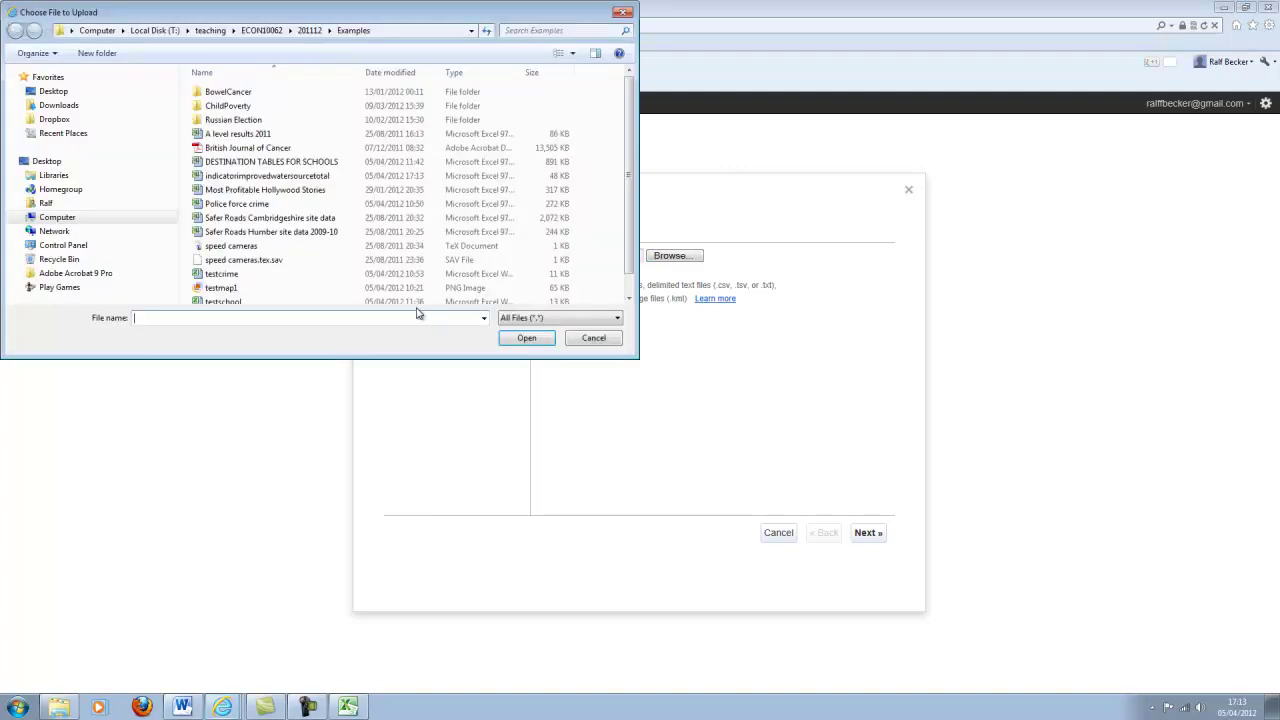
double_click(228, 177)
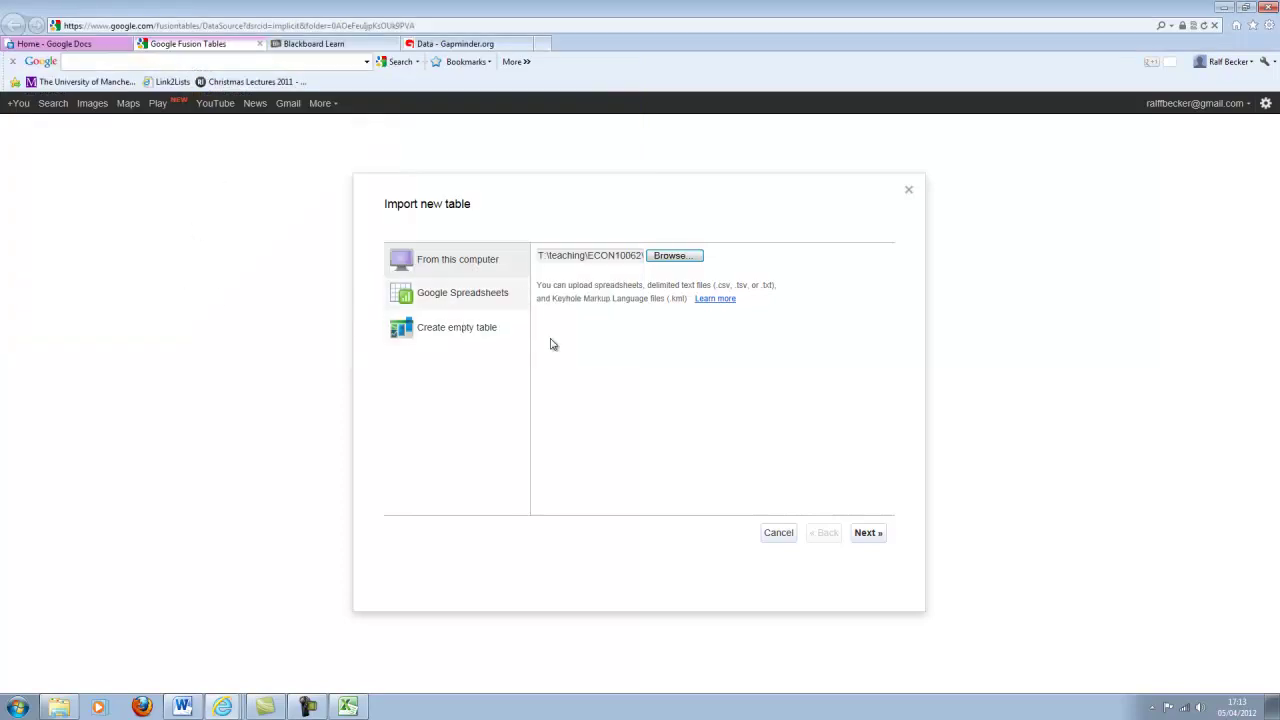
left_click(867, 532)
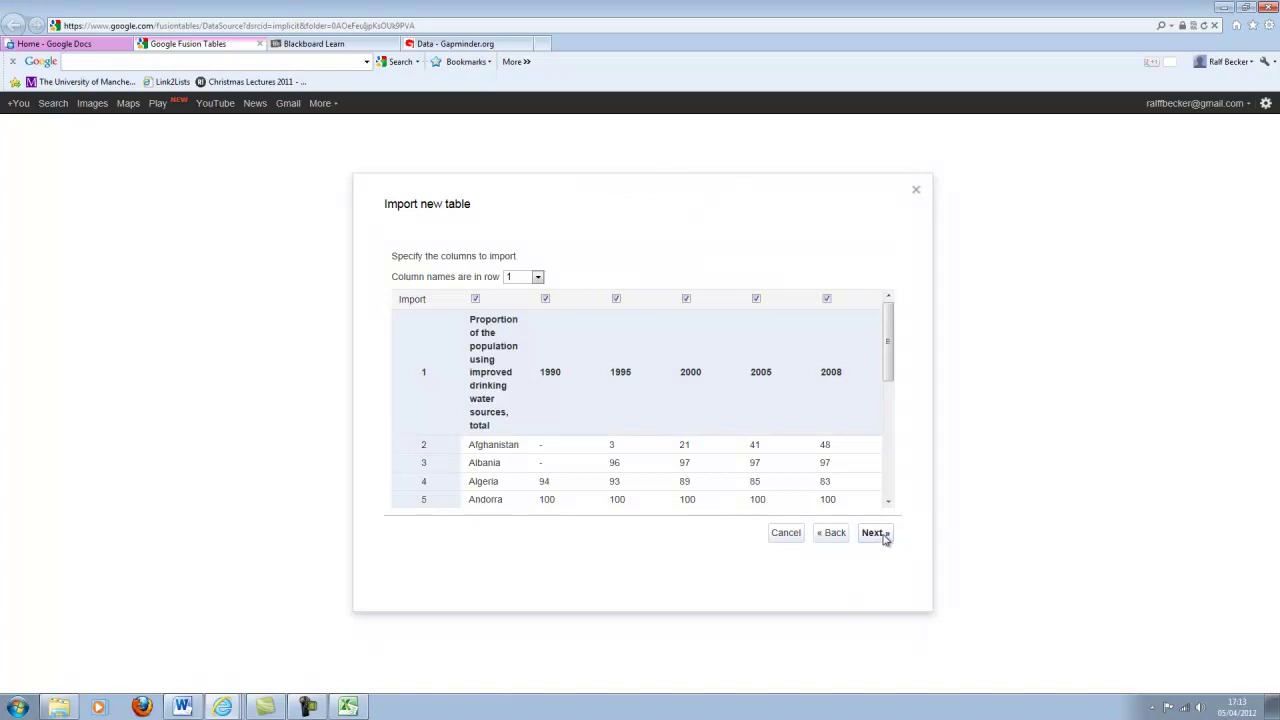
Name the imported table testwater, attribute it to gapminder, and finish the import.
left_click(880, 535)
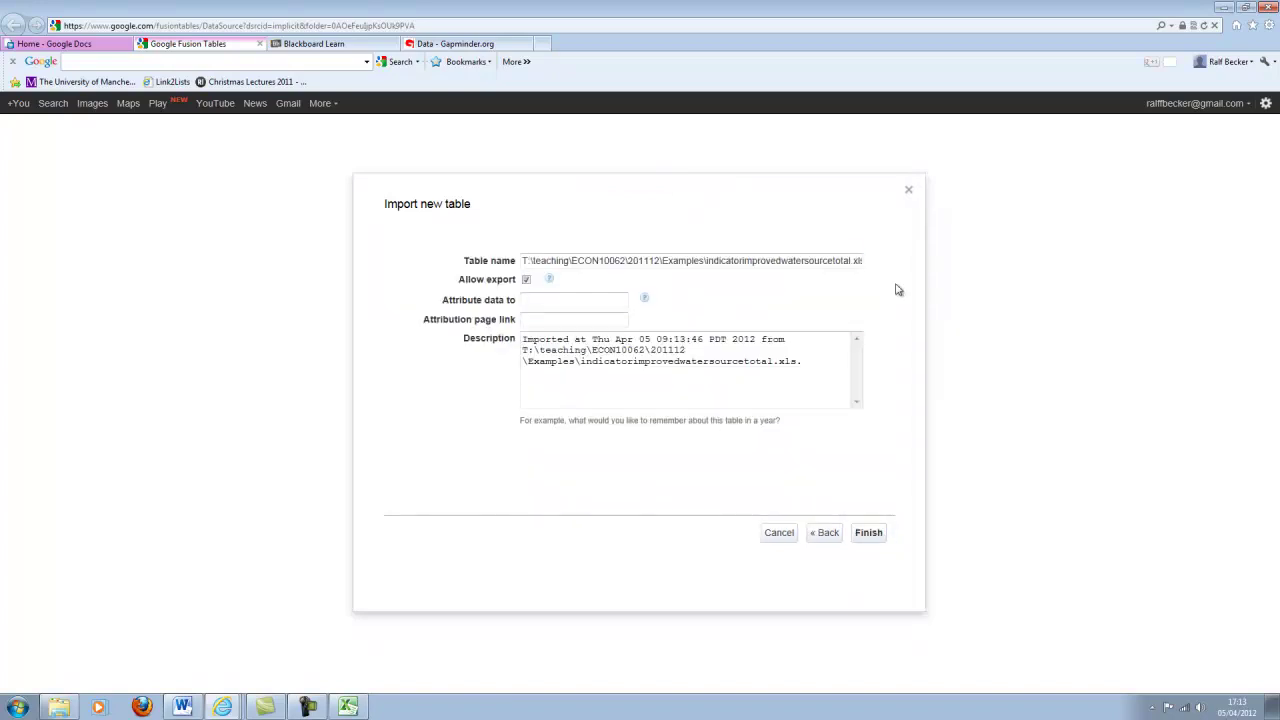
triple_click(858, 263)
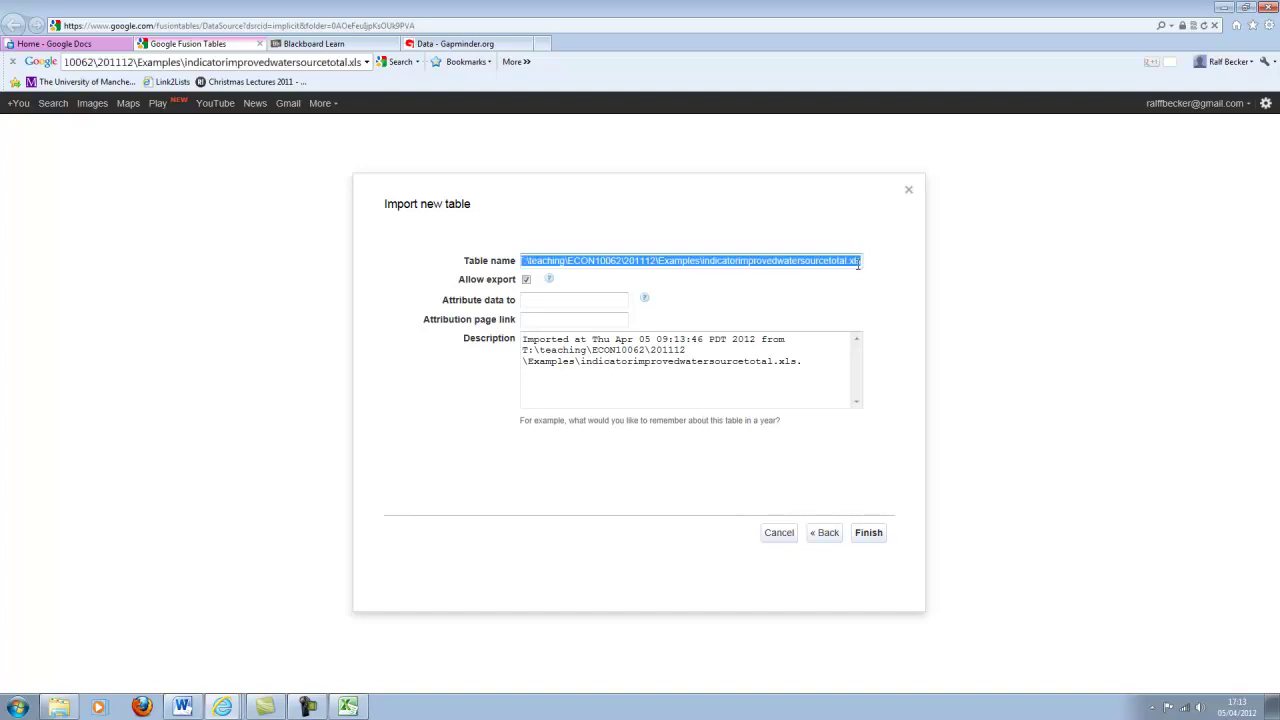
type("w")
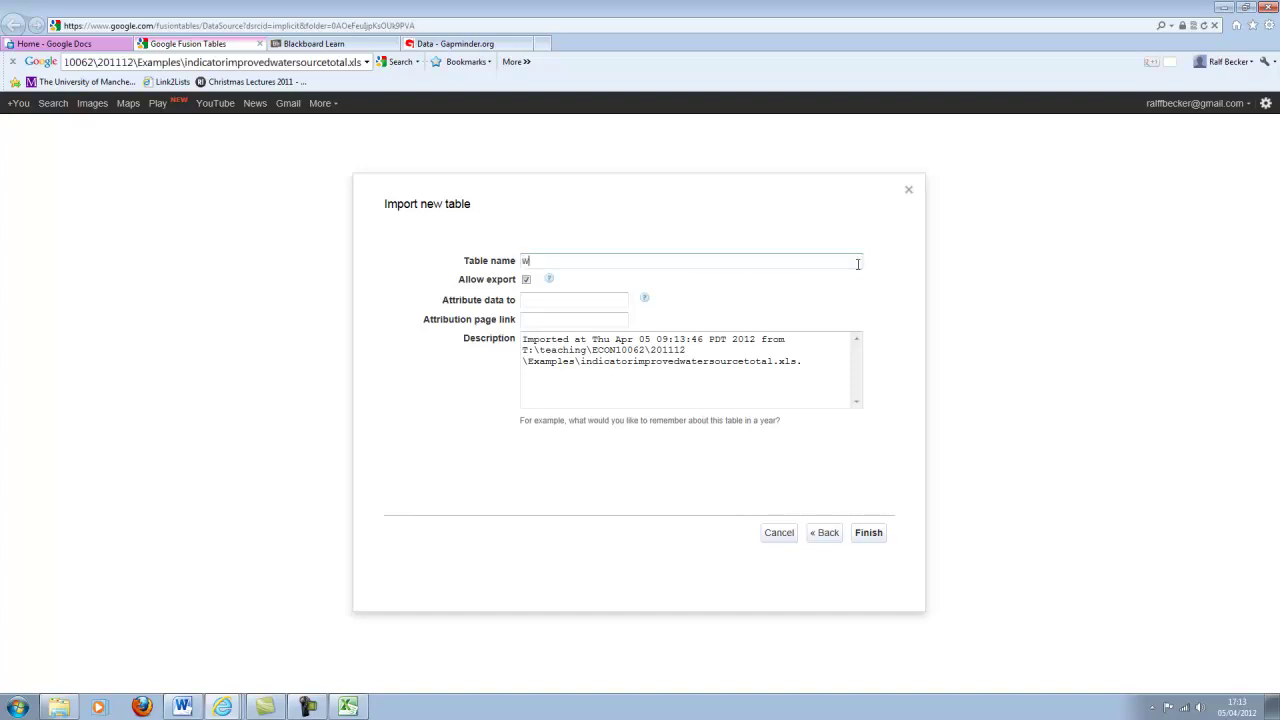
type("ater")
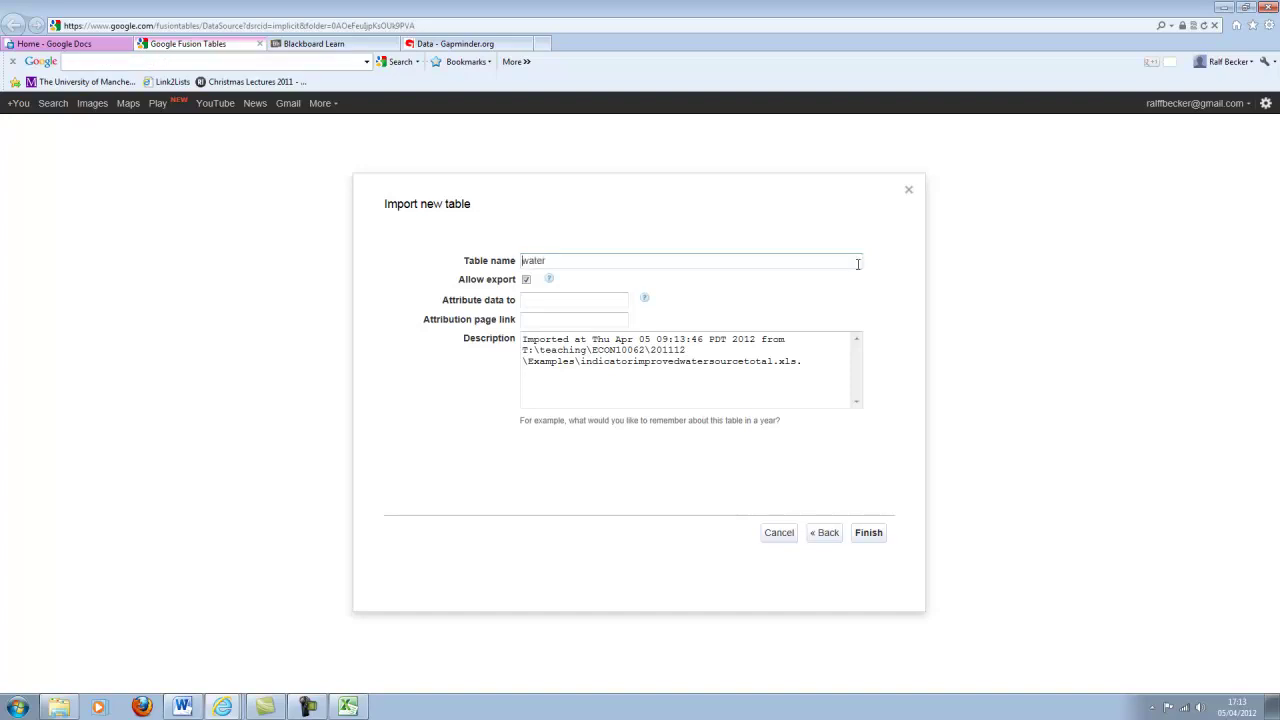
type("test")
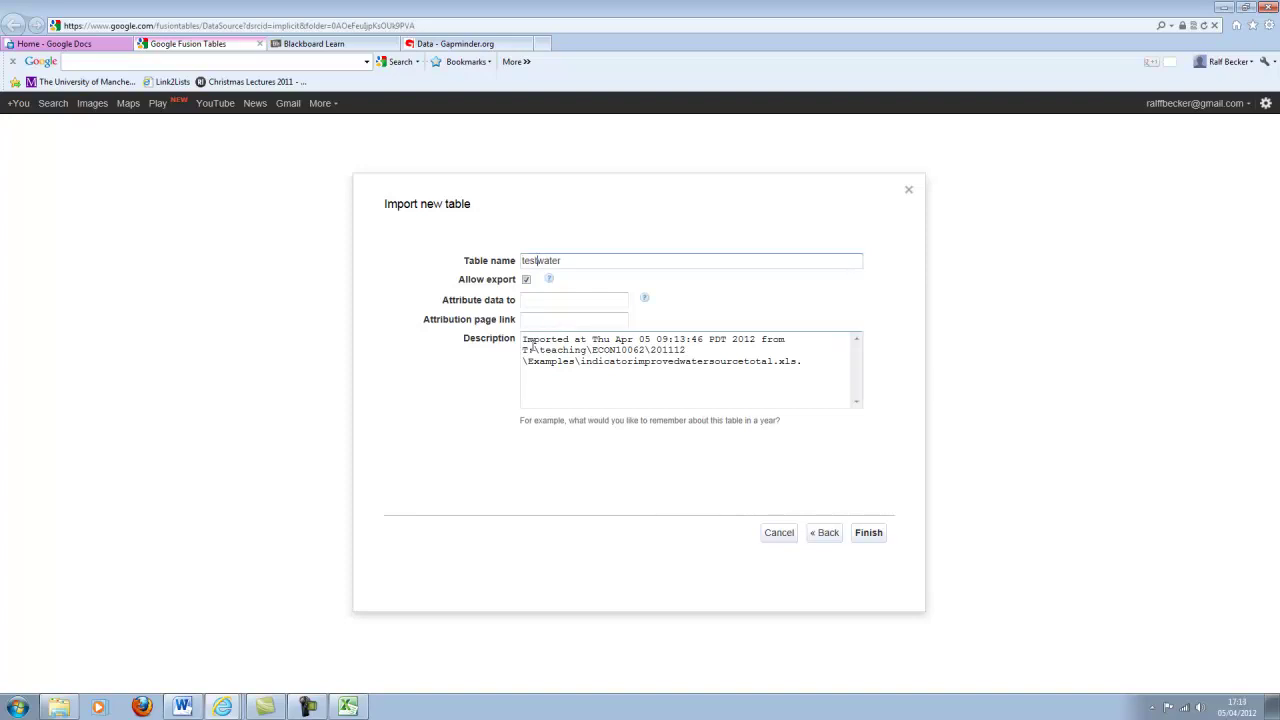
left_click(562, 298)
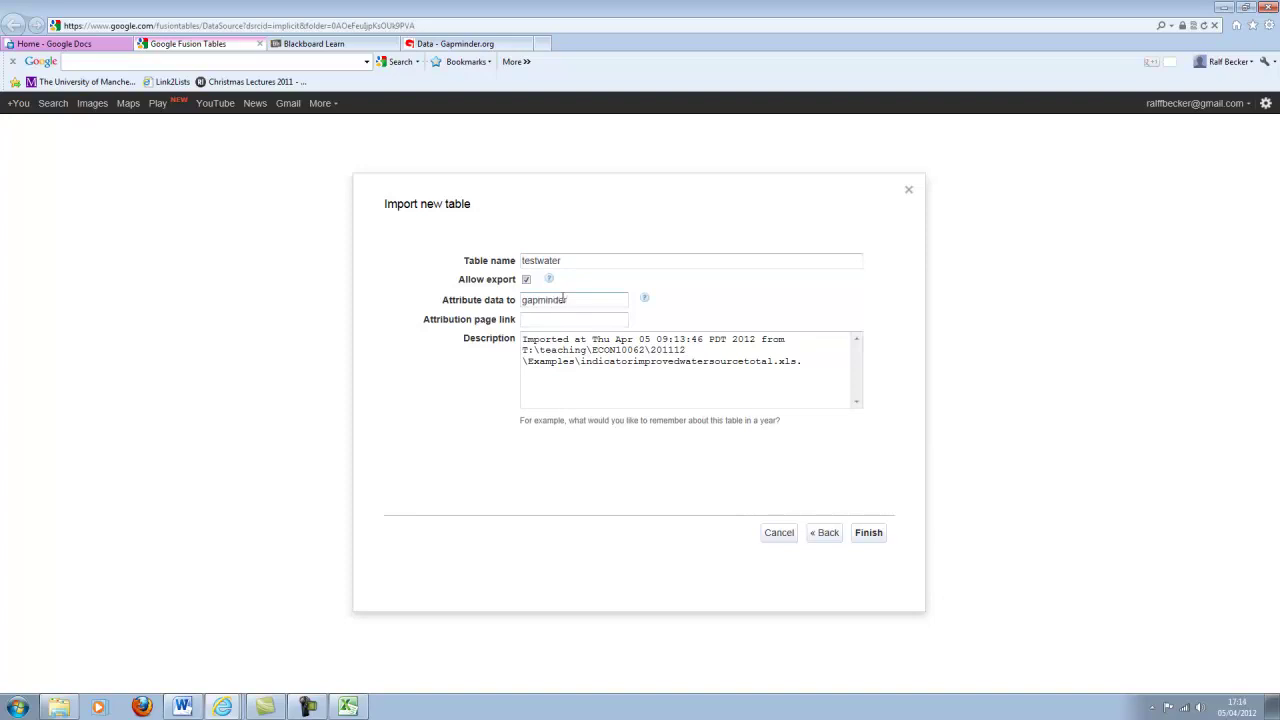
left_click(872, 535)
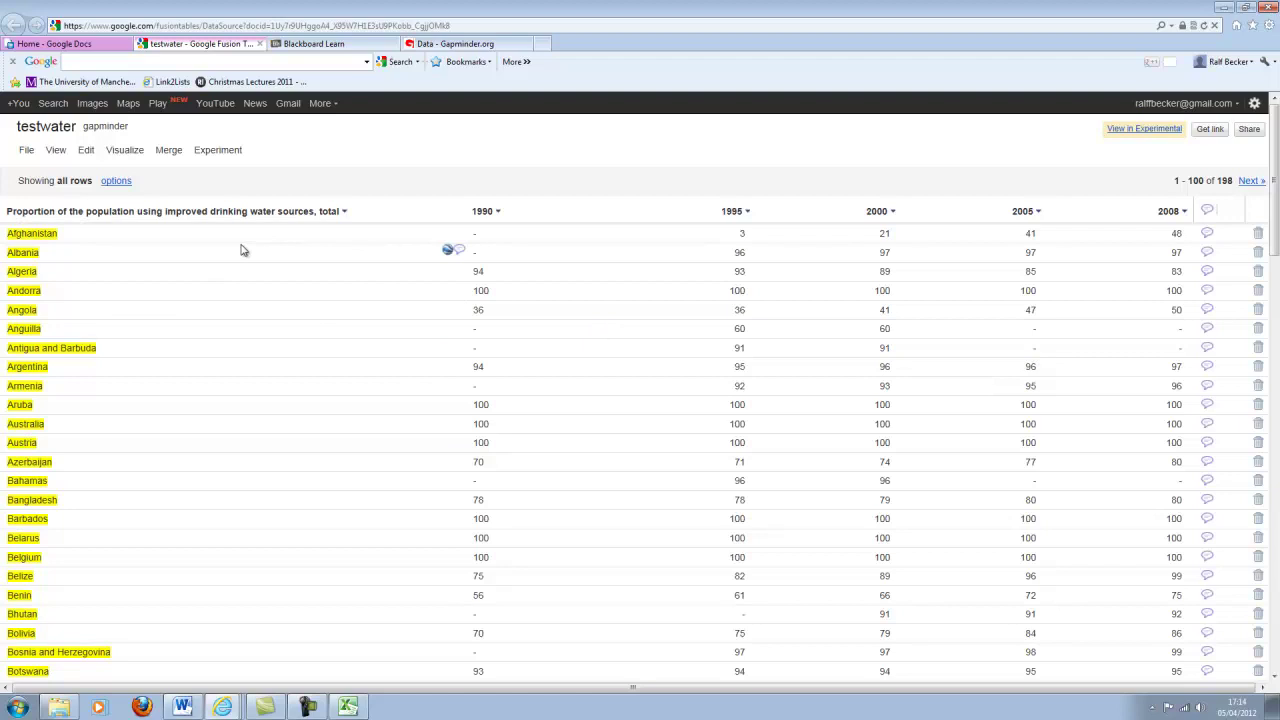
double_click(67, 236)
key("Escape")
left_click(448, 252)
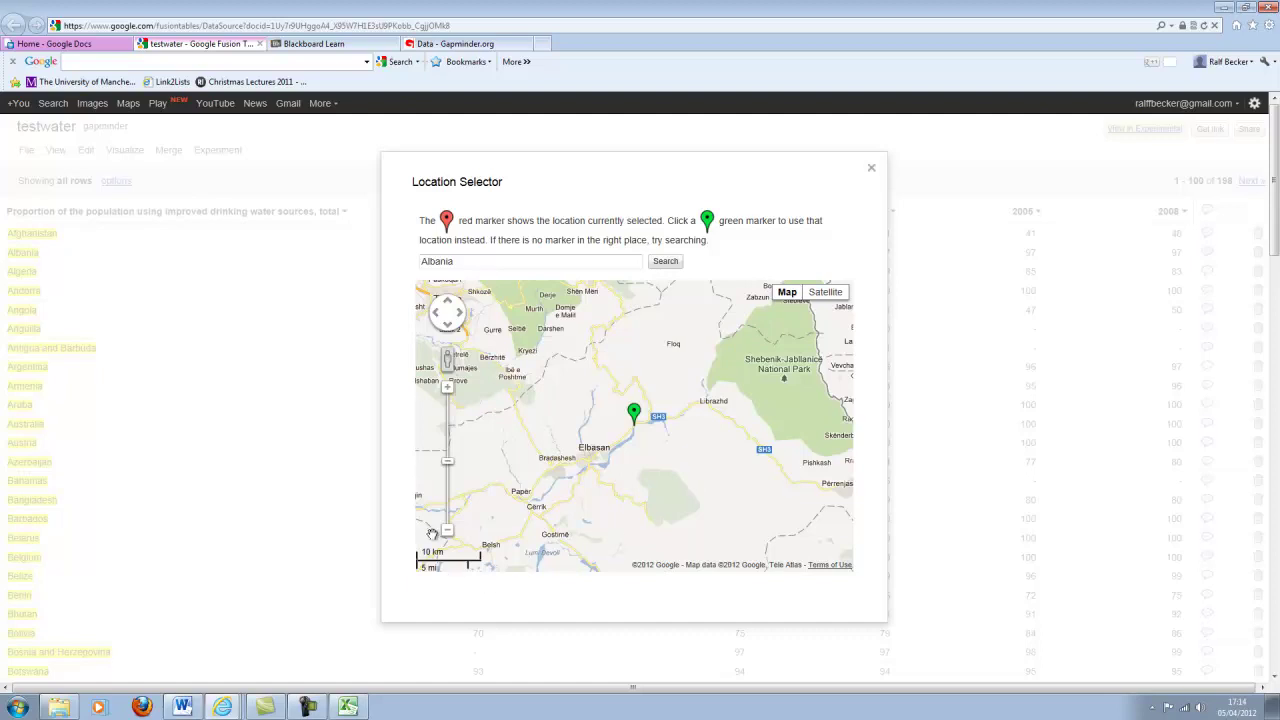
left_click(448, 532)
left_click(448, 532)
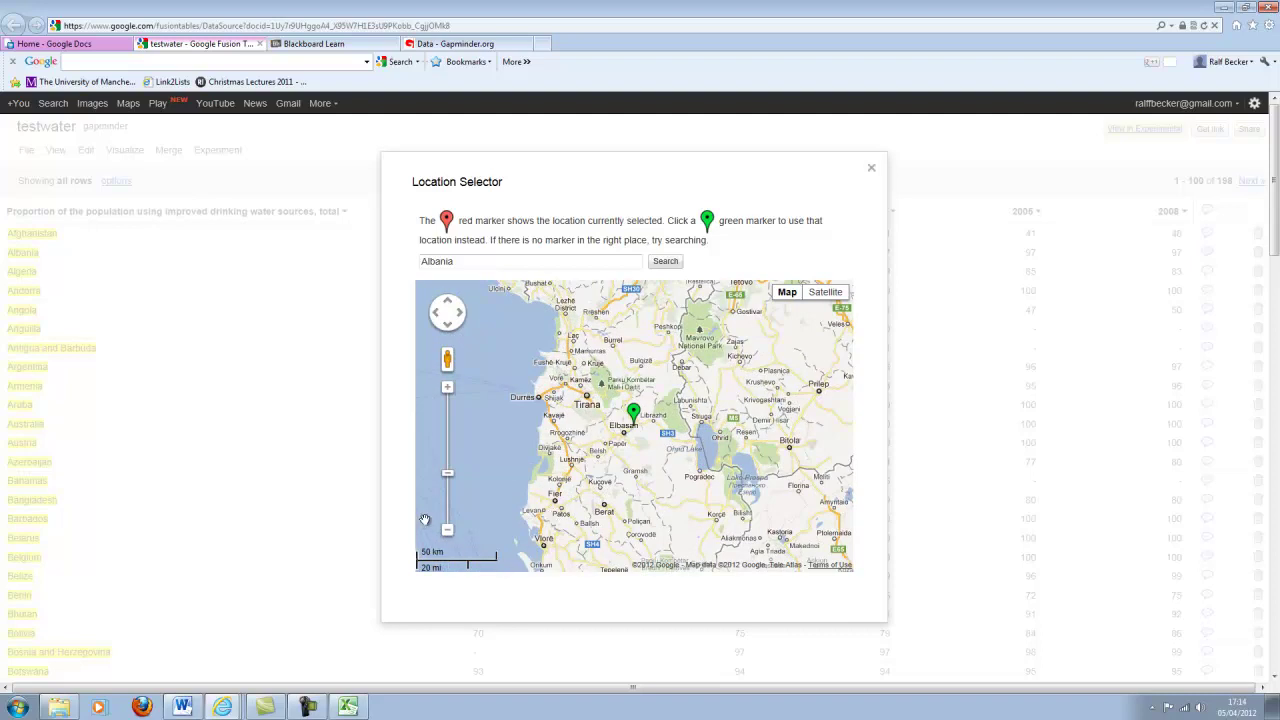
left_click(448, 532)
left_click(448, 532)
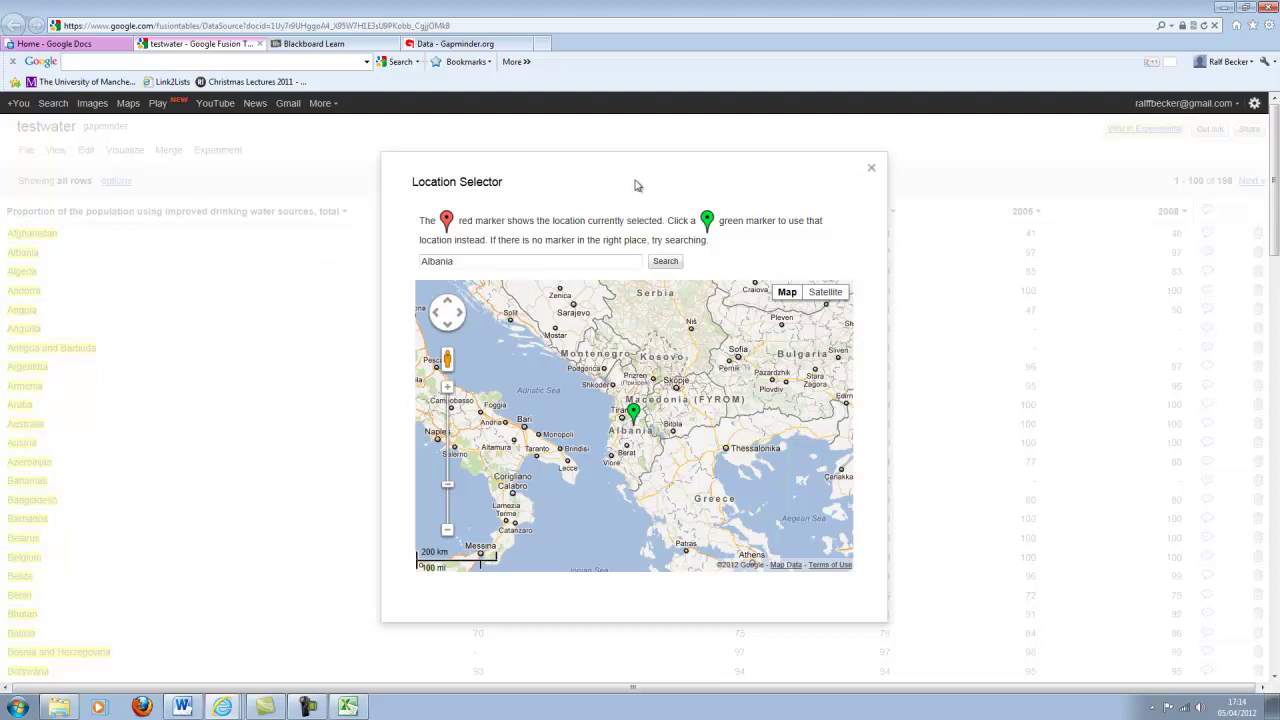
left_click(872, 172)
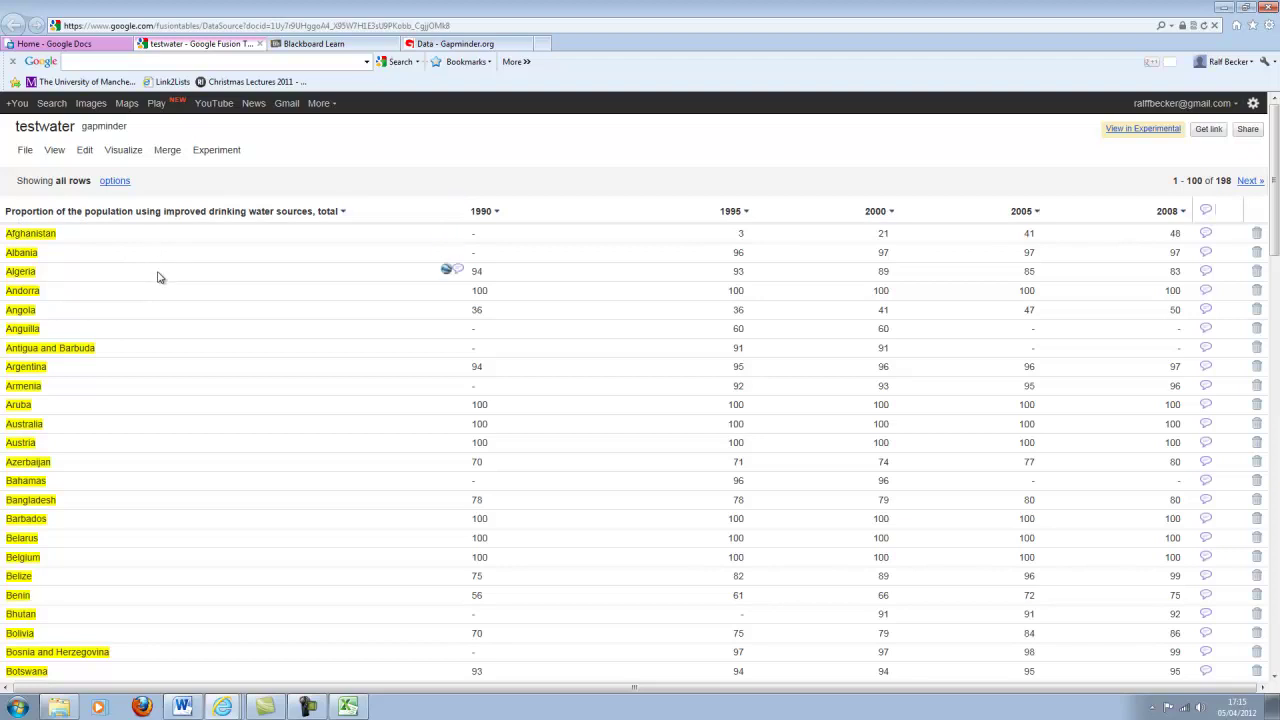
left_click(85, 152)
left_click(114, 238)
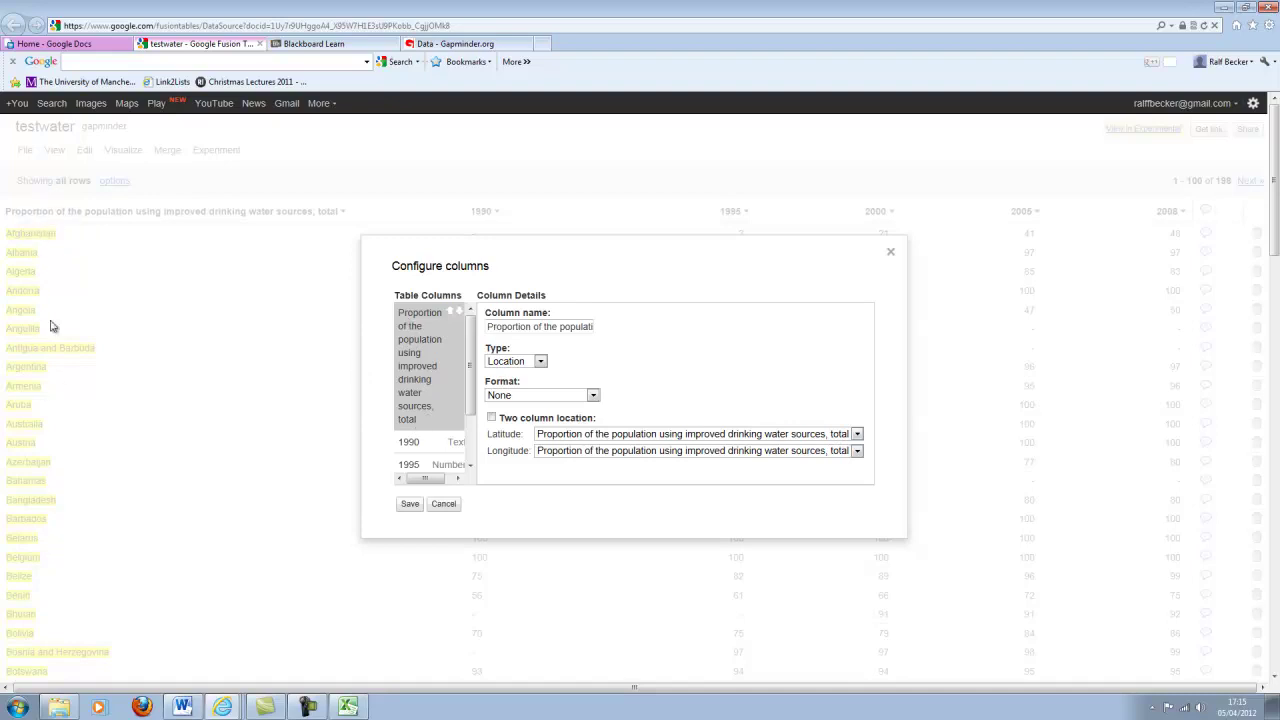
left_click(510, 362)
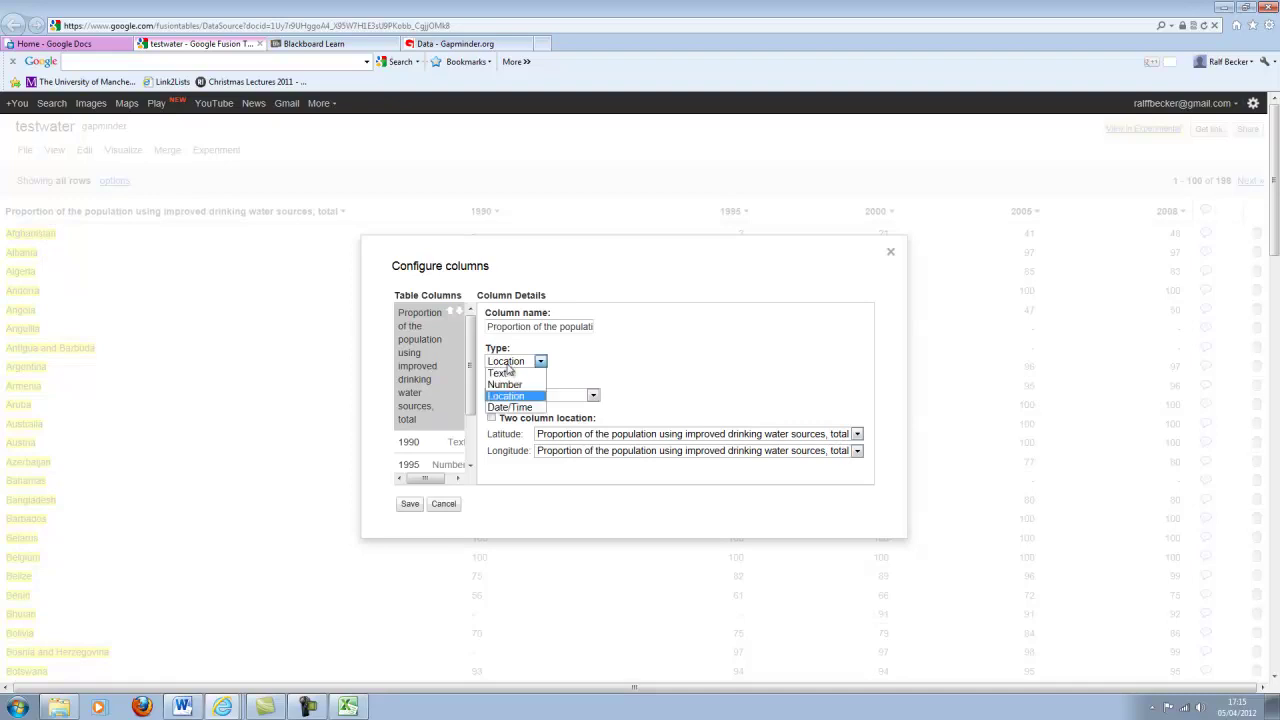
left_click(501, 398)
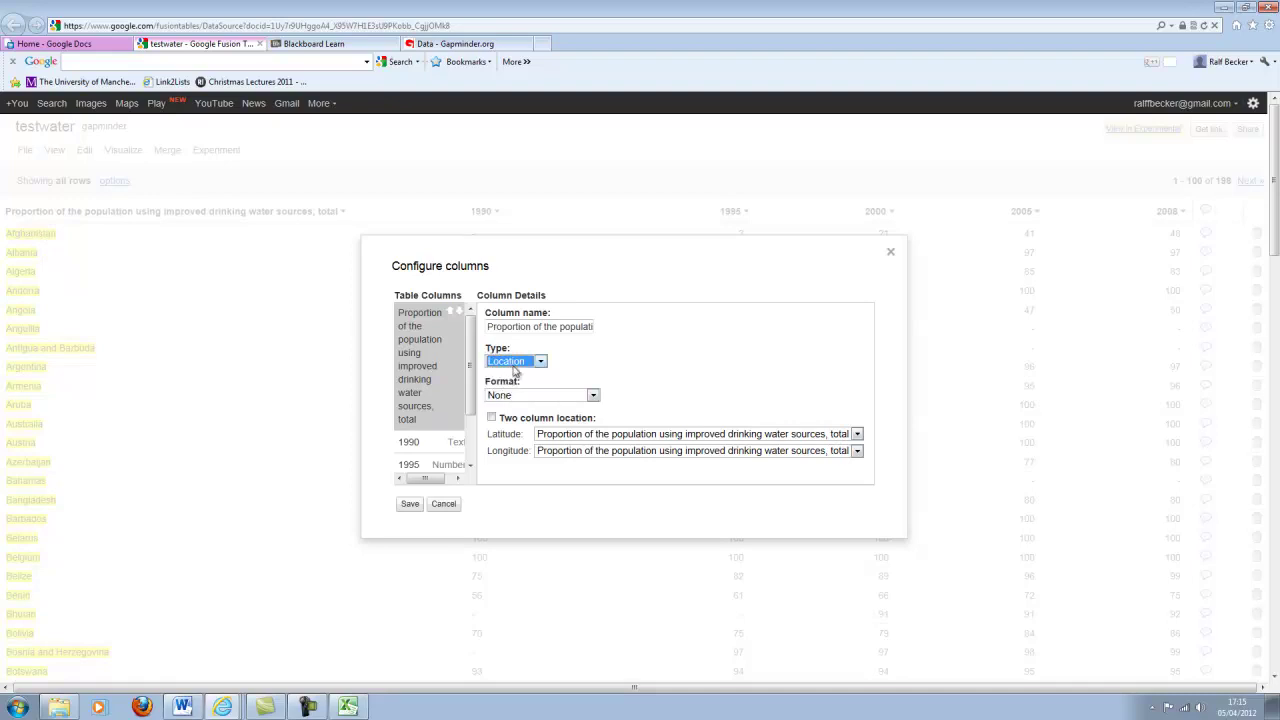
left_click(443, 504)
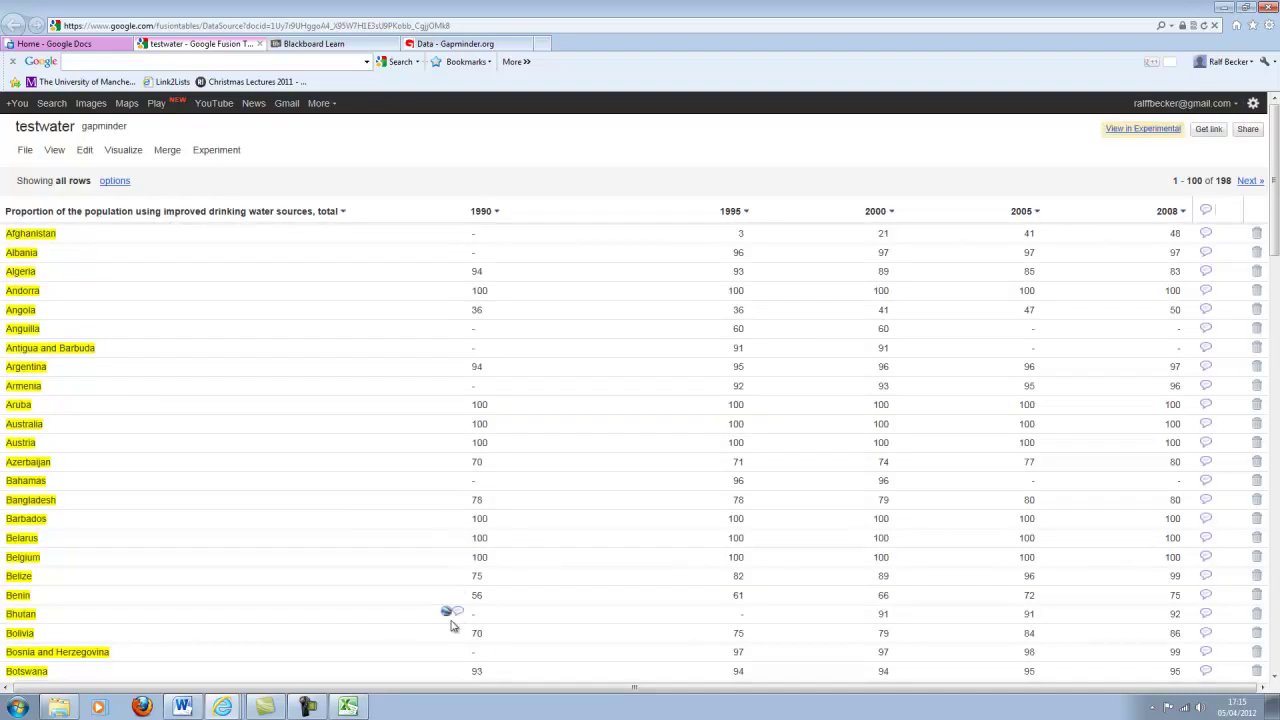
Display the testwater table as a map so its countries start geocoding.
left_click(133, 158)
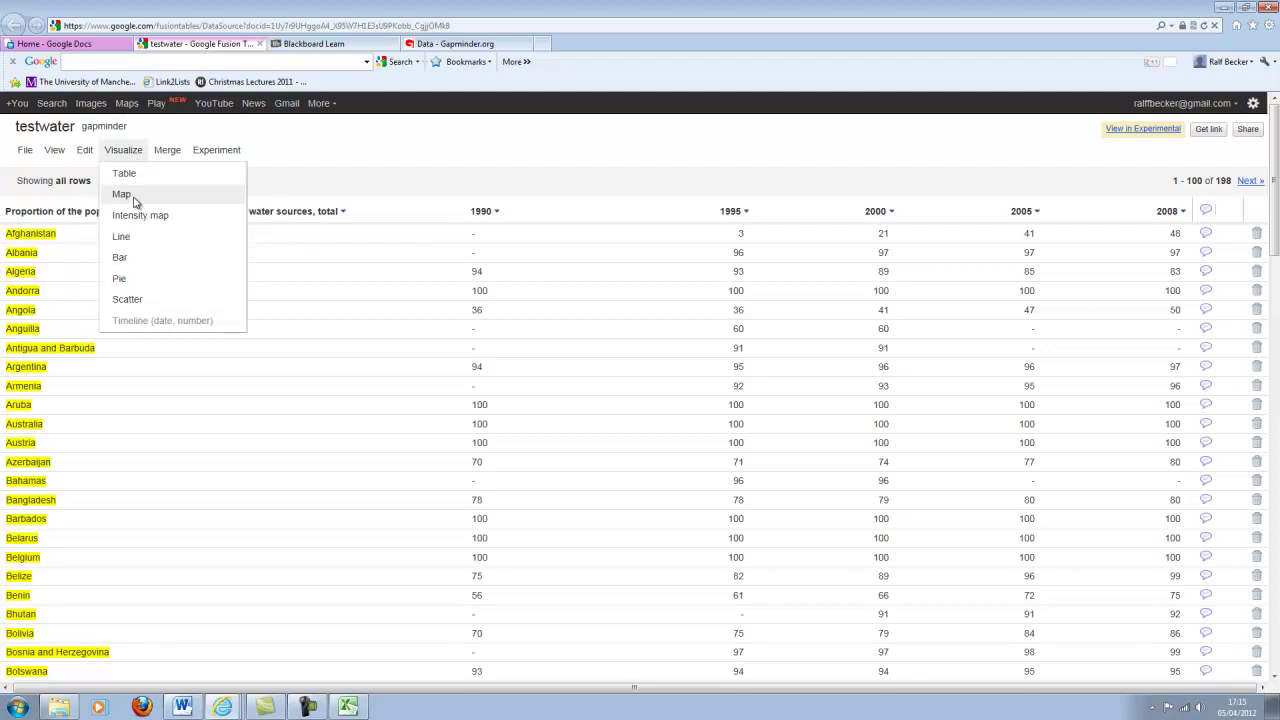
left_click(122, 195)
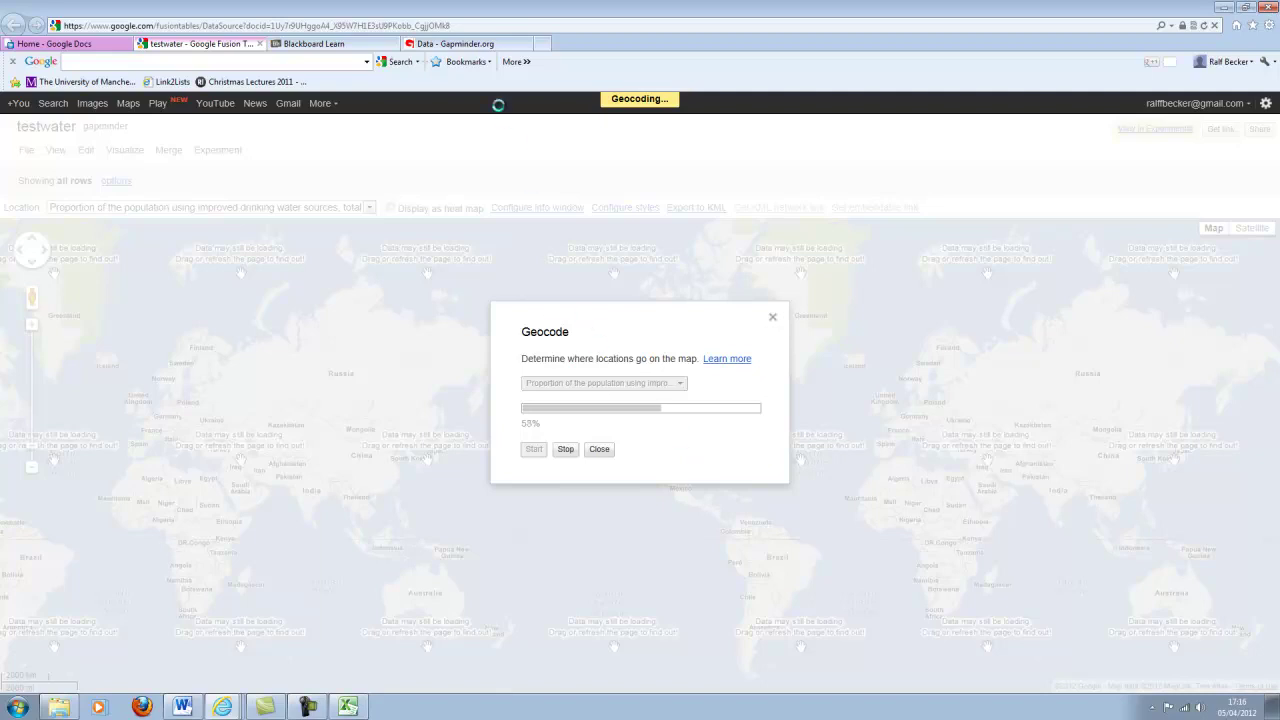
Scroll Gapminder's water indicator list, go back to its home page, then return to testwater.
left_click(464, 47)
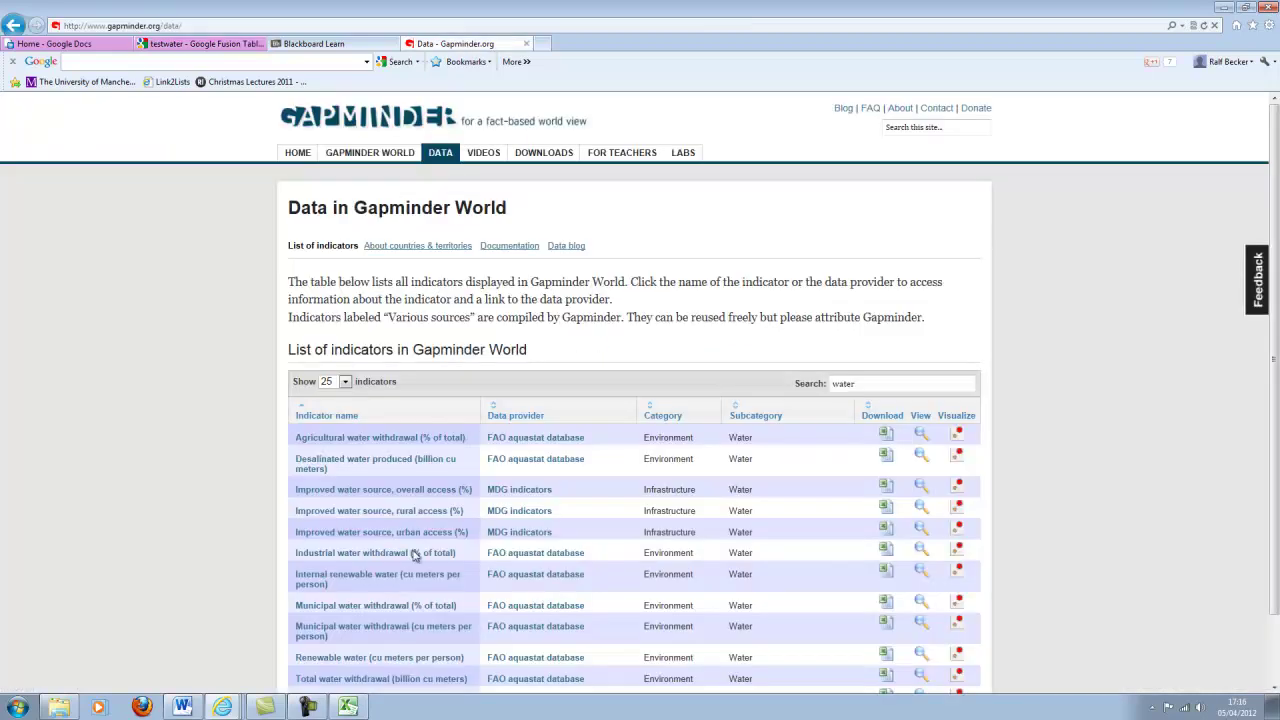
scroll(655, 460, "down", 2)
scroll(650, 469, "up", 2)
scroll(645, 468, "down", 2)
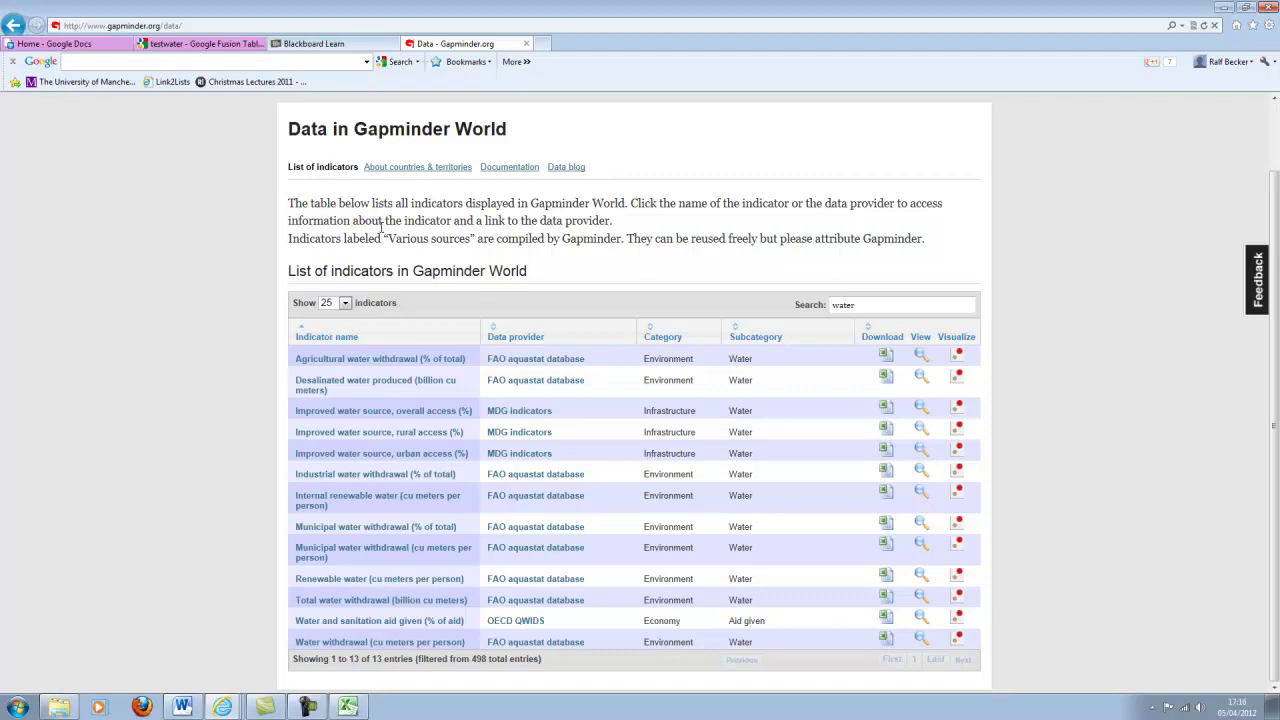
scroll(380, 228, "up", 2)
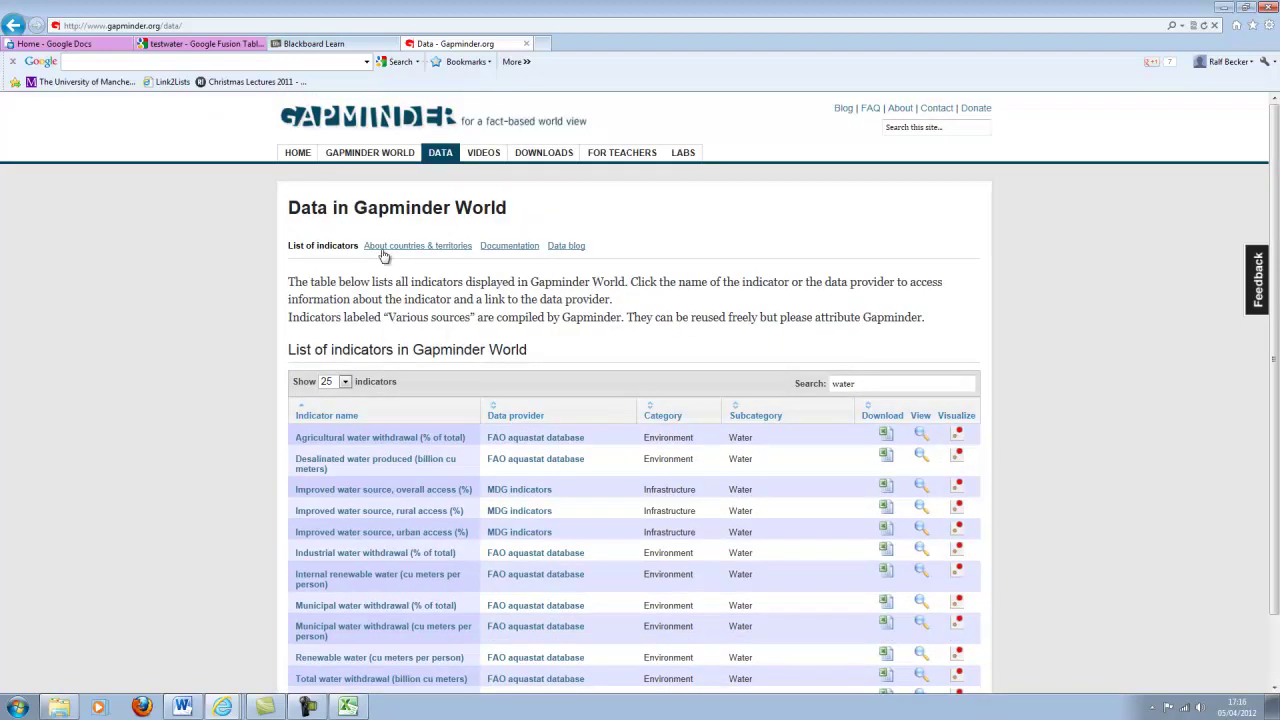
left_click(12, 24)
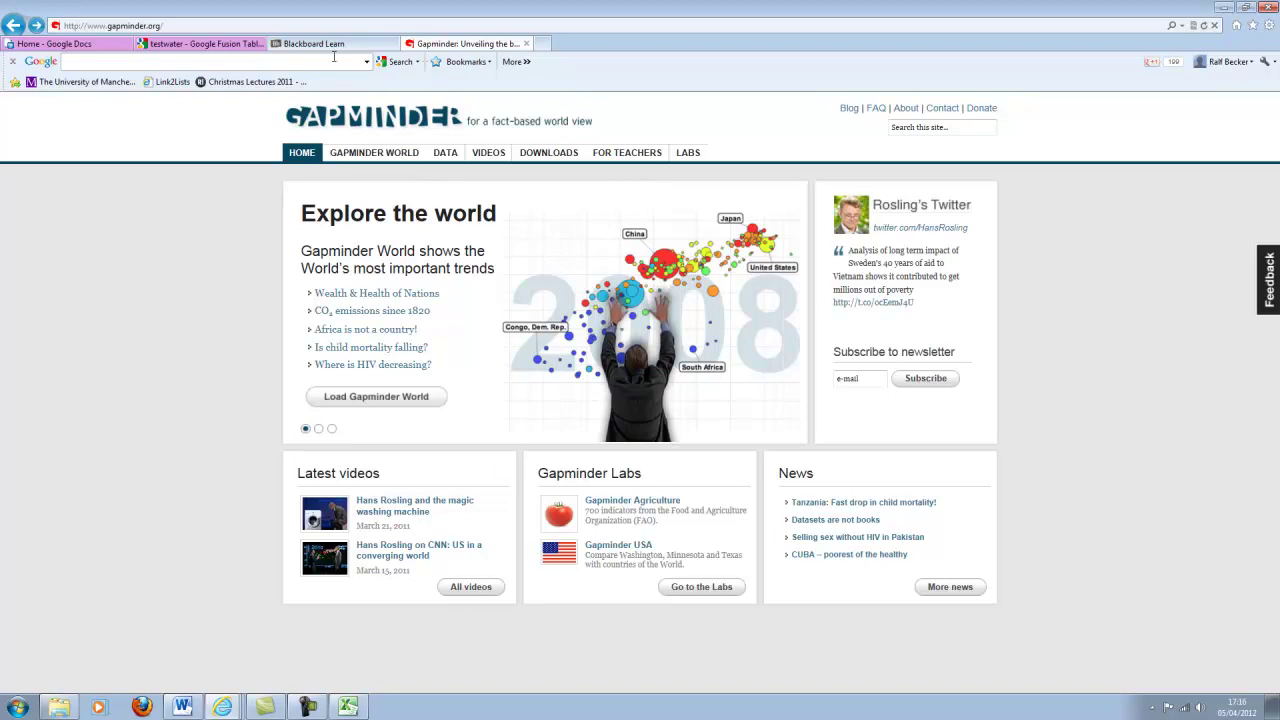
left_click(208, 46)
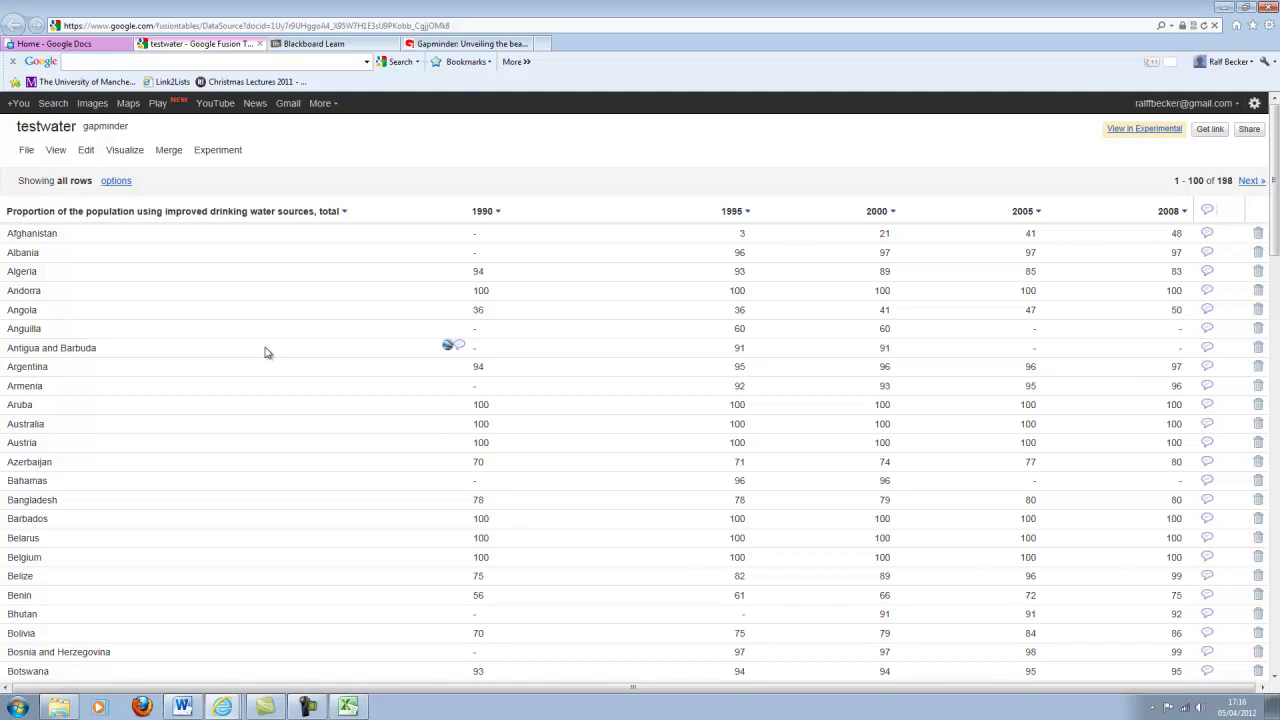
Switch the testwater visualisation to an intensity map shaded by 1995 water access.
left_click(128, 156)
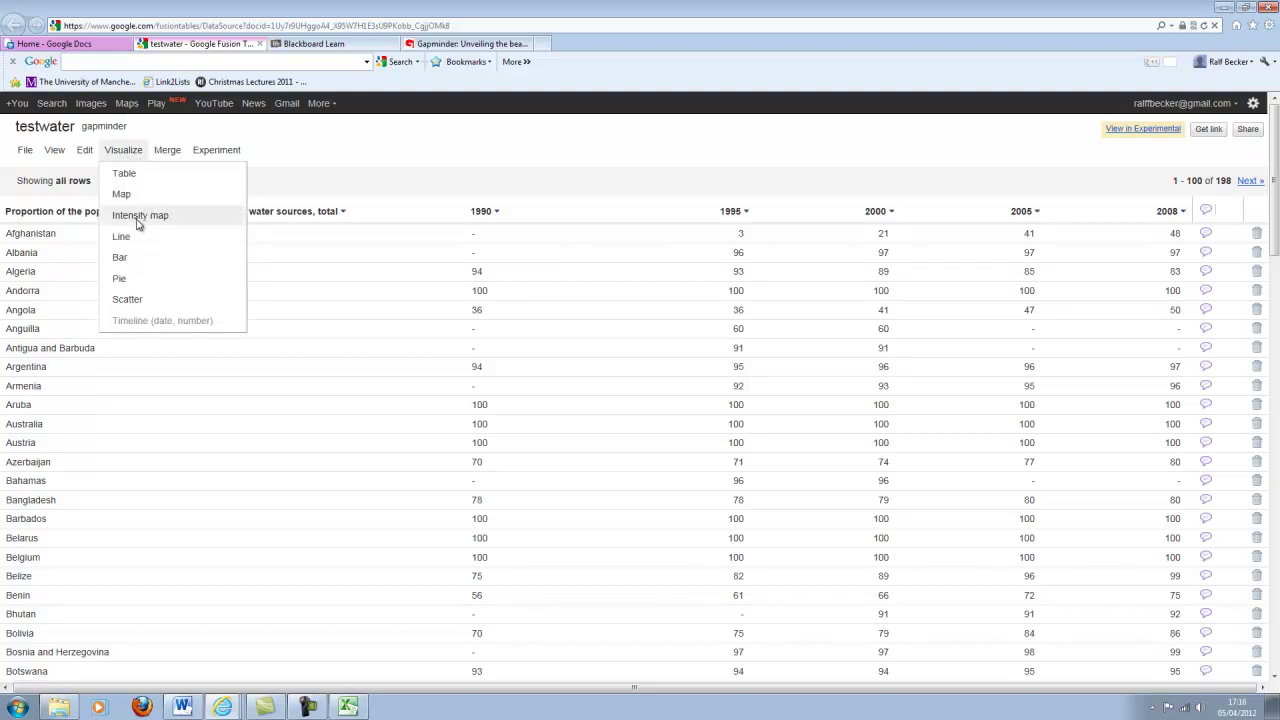
left_click(138, 218)
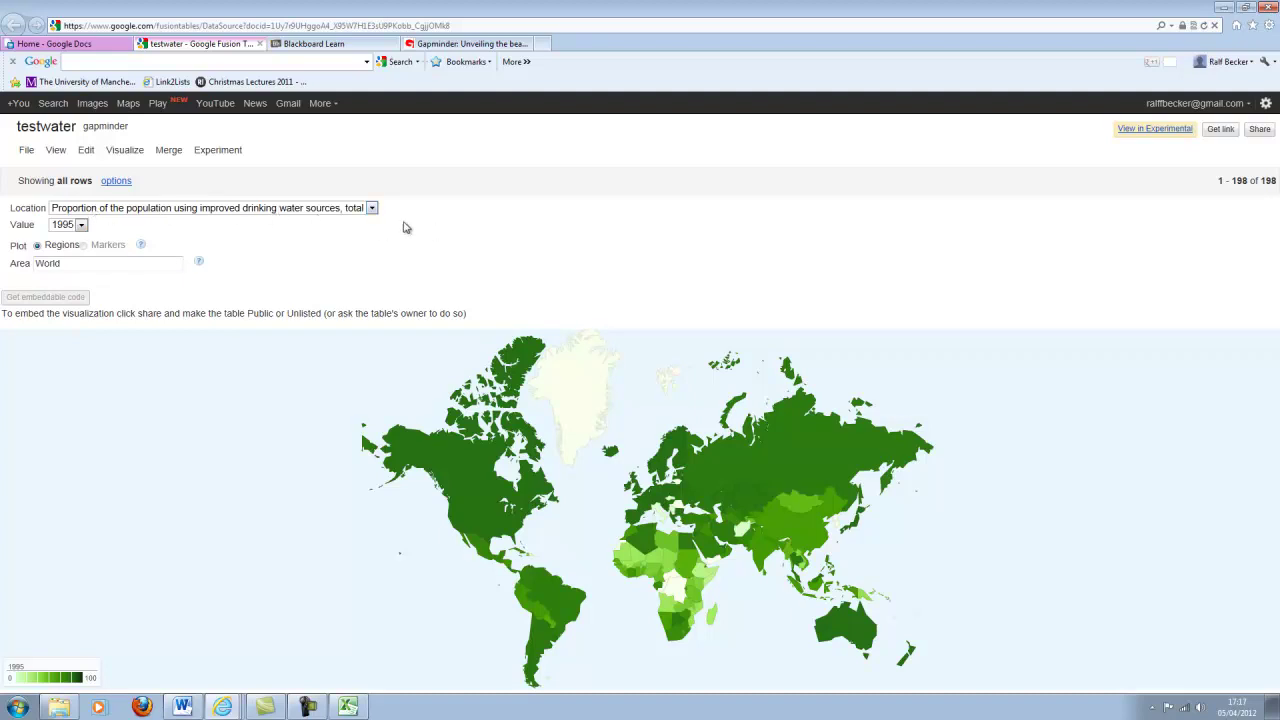
Keep the Location column, list the Value years 1995–2008, and read countries' 1995 values.
left_click(371, 208)
left_click(368, 219)
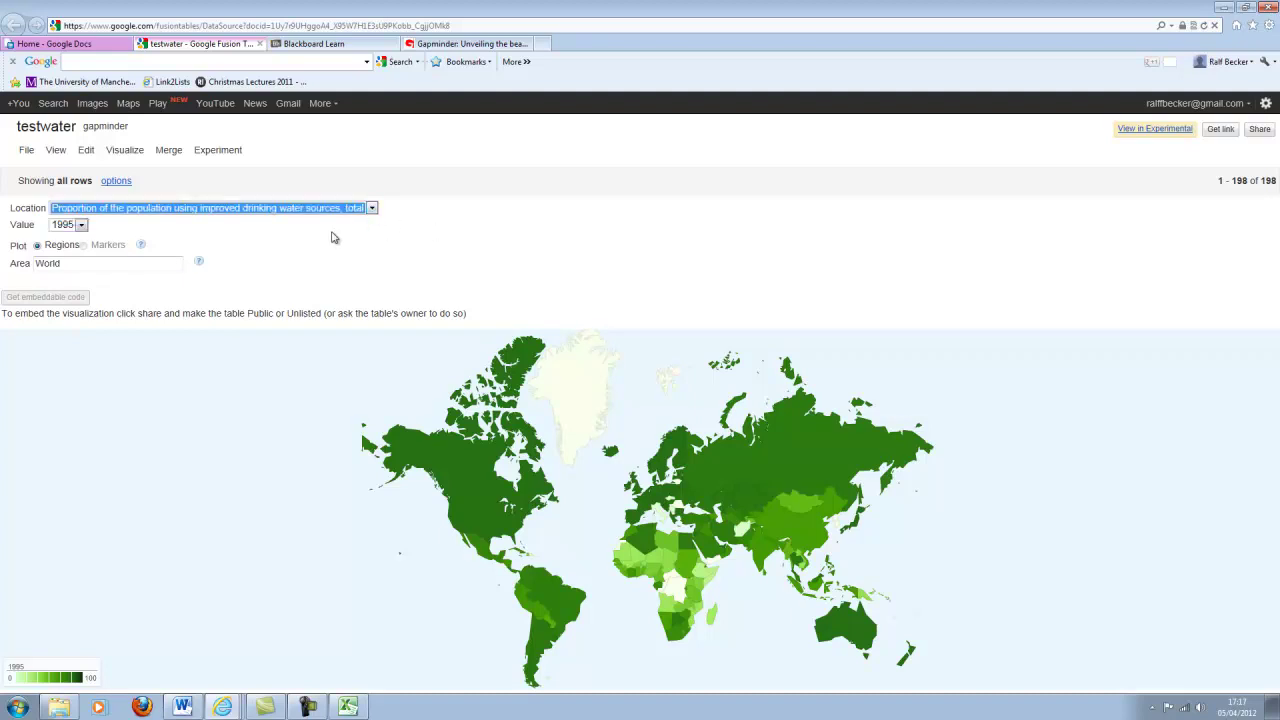
left_click(81, 225)
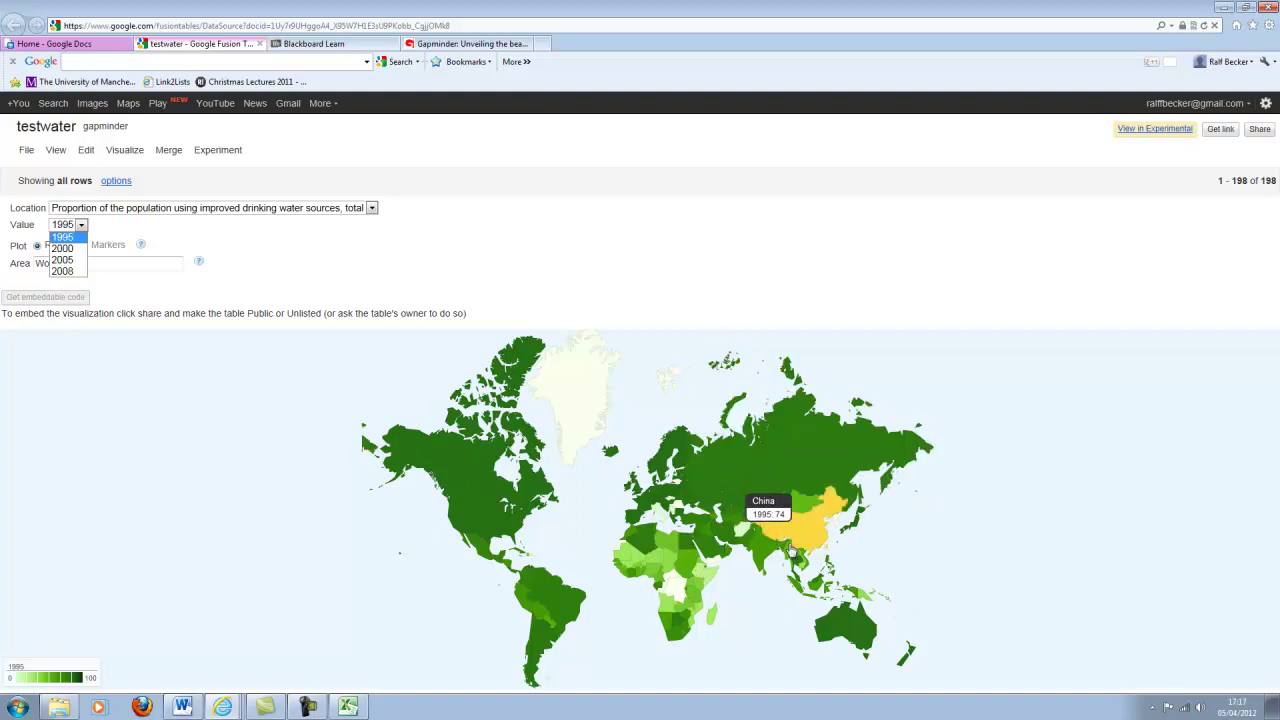
mouse_move(771, 560)
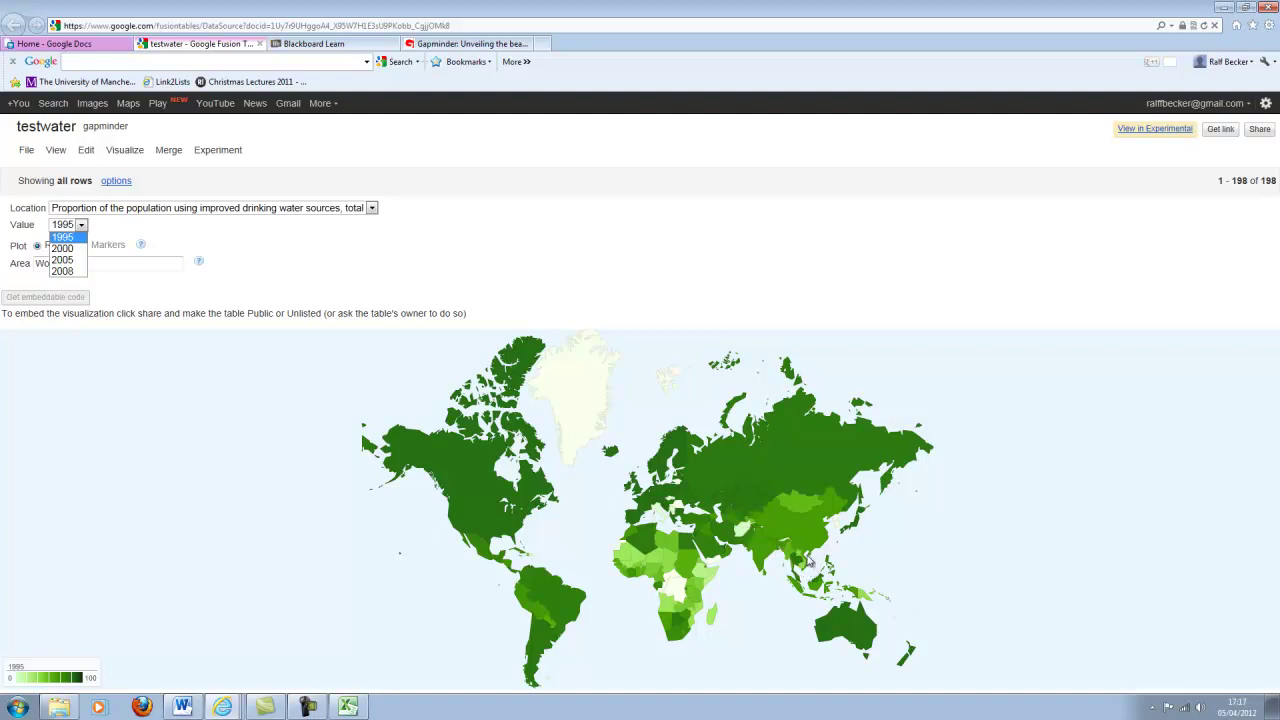
mouse_move(812, 552)
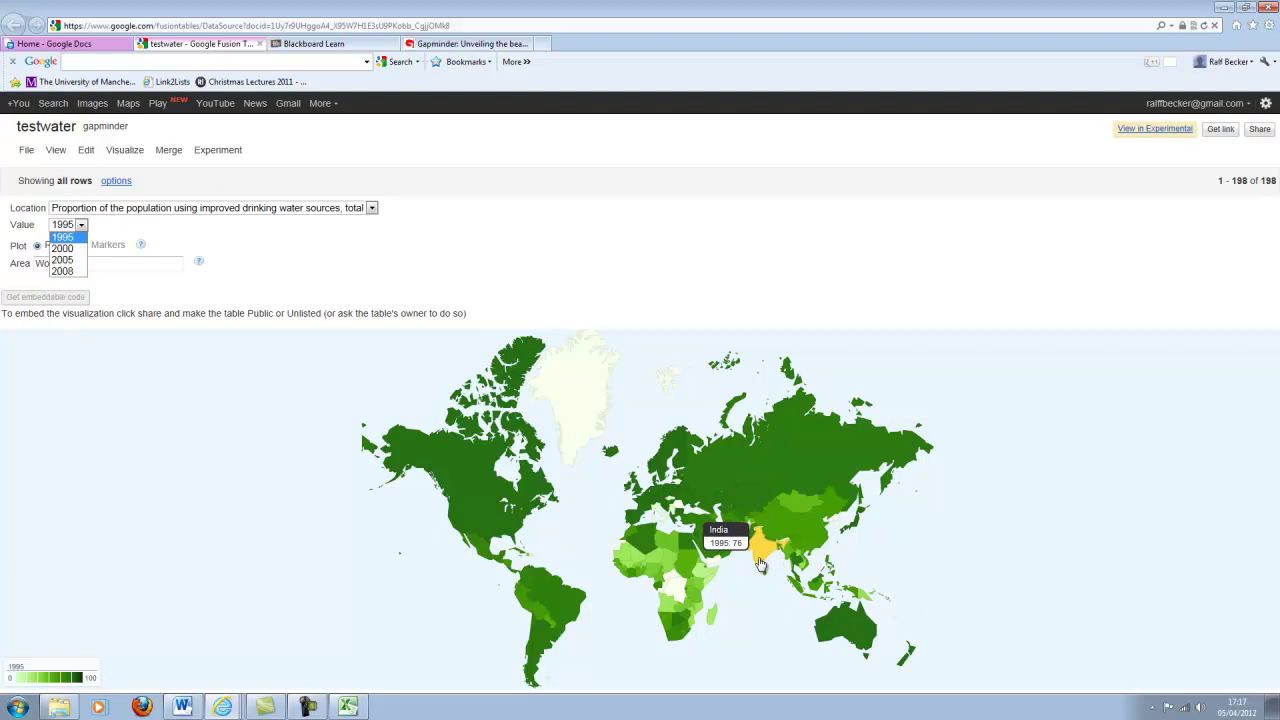
mouse_move(862, 598)
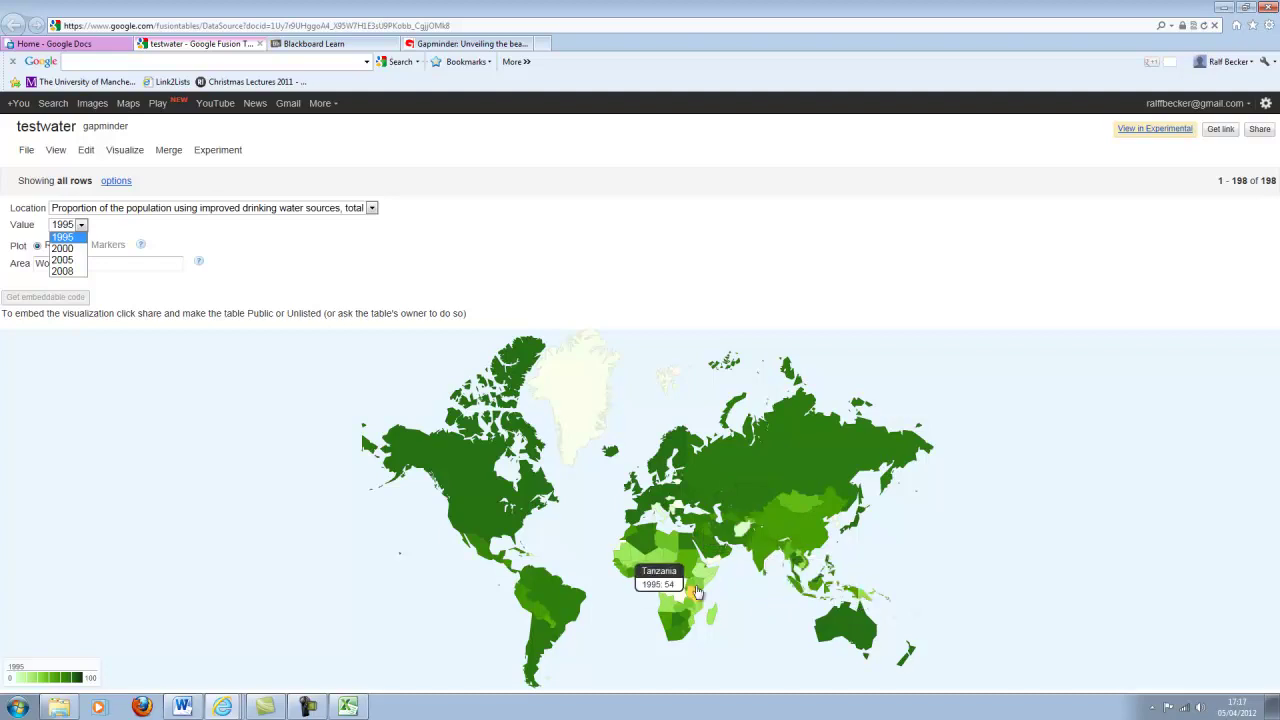
mouse_move(643, 565)
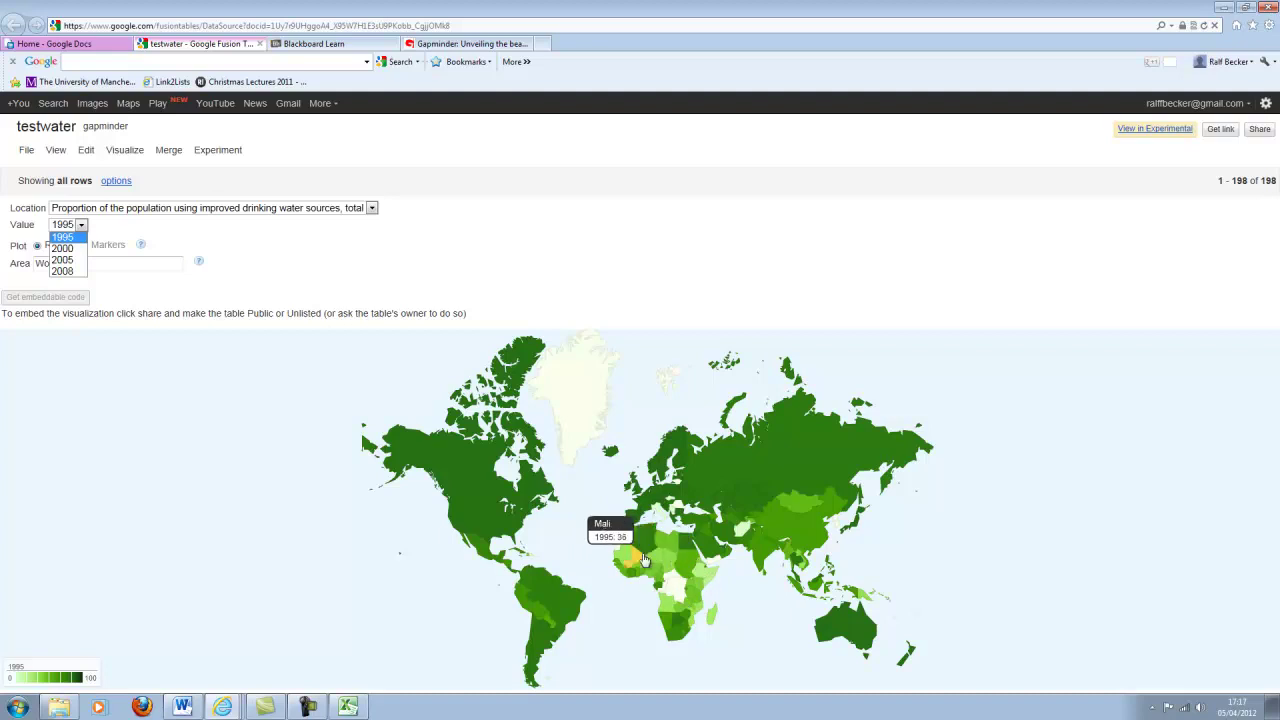
mouse_move(705, 583)
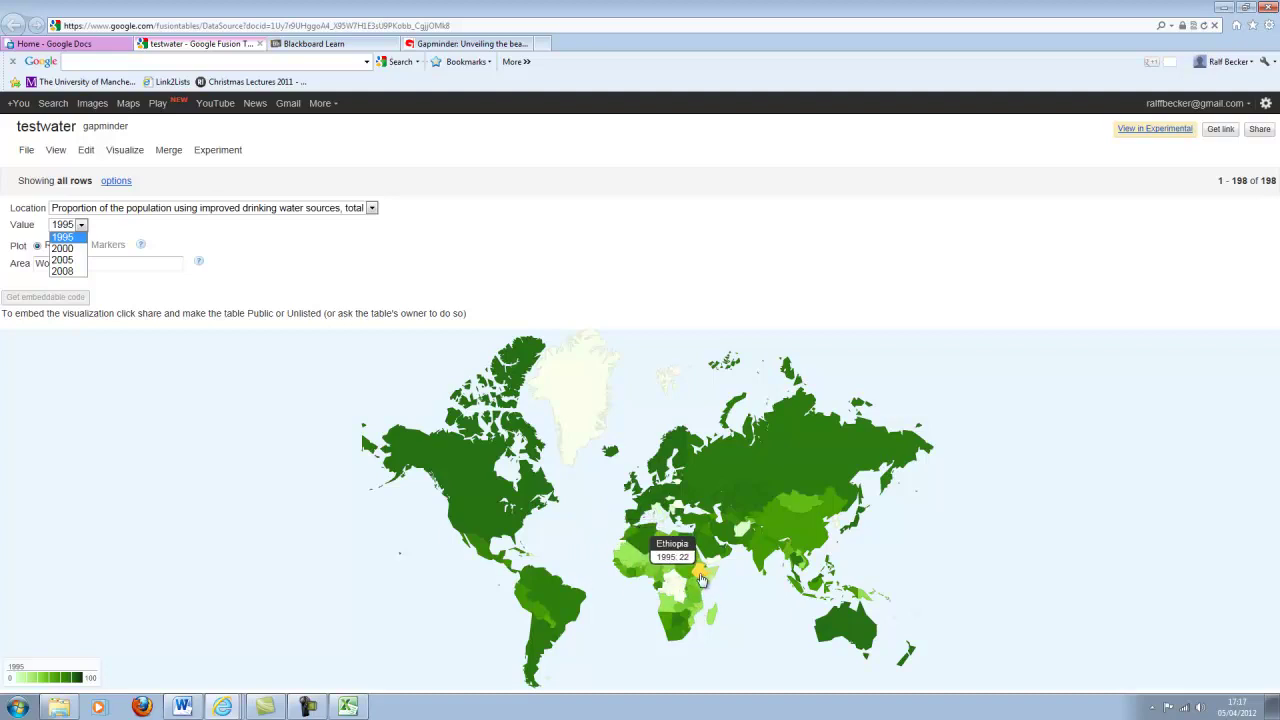
Switch the map's Value from 2000 to 2005 and finally to 2008 water-access figures.
left_click(62, 249)
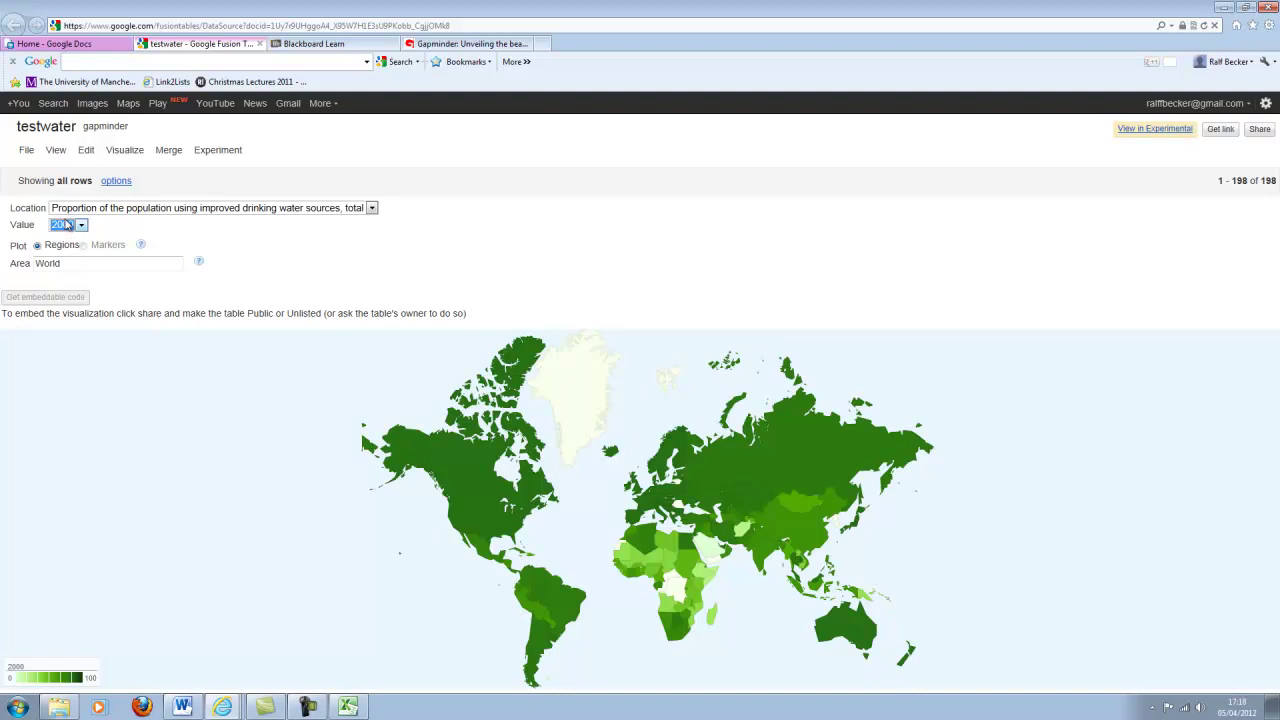
left_click(67, 226)
left_click(67, 261)
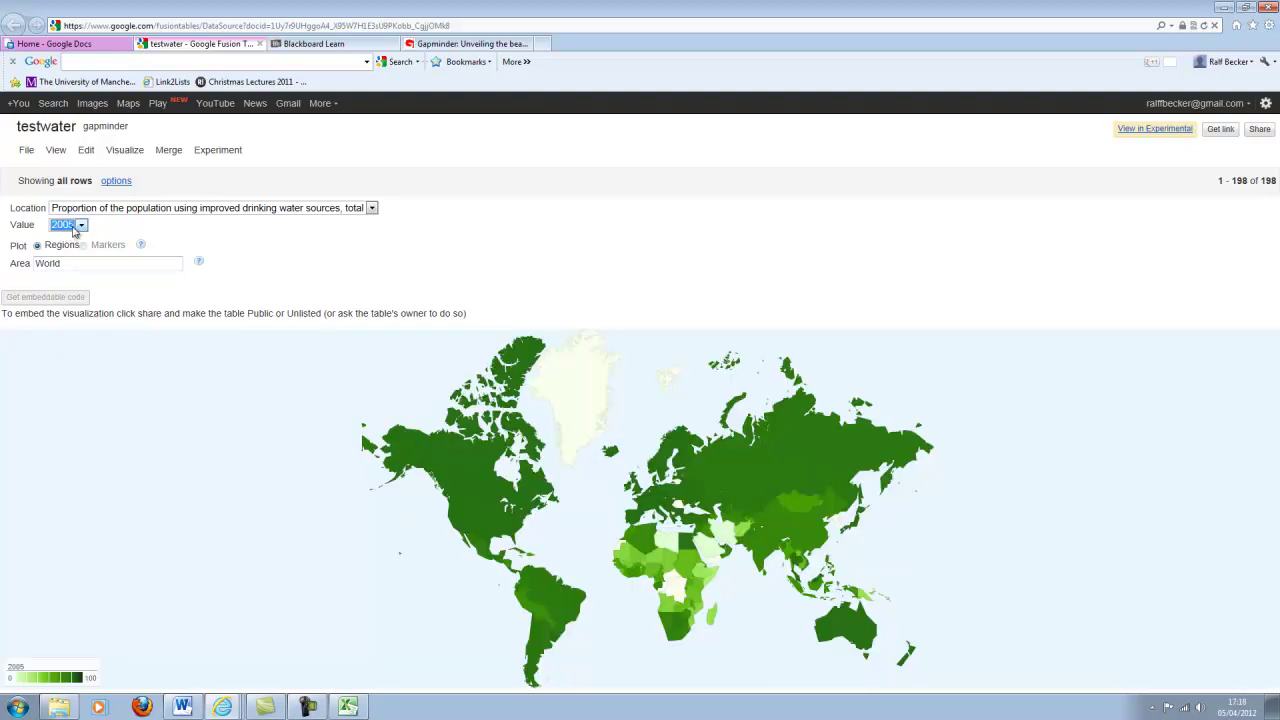
left_click(75, 228)
left_click(63, 271)
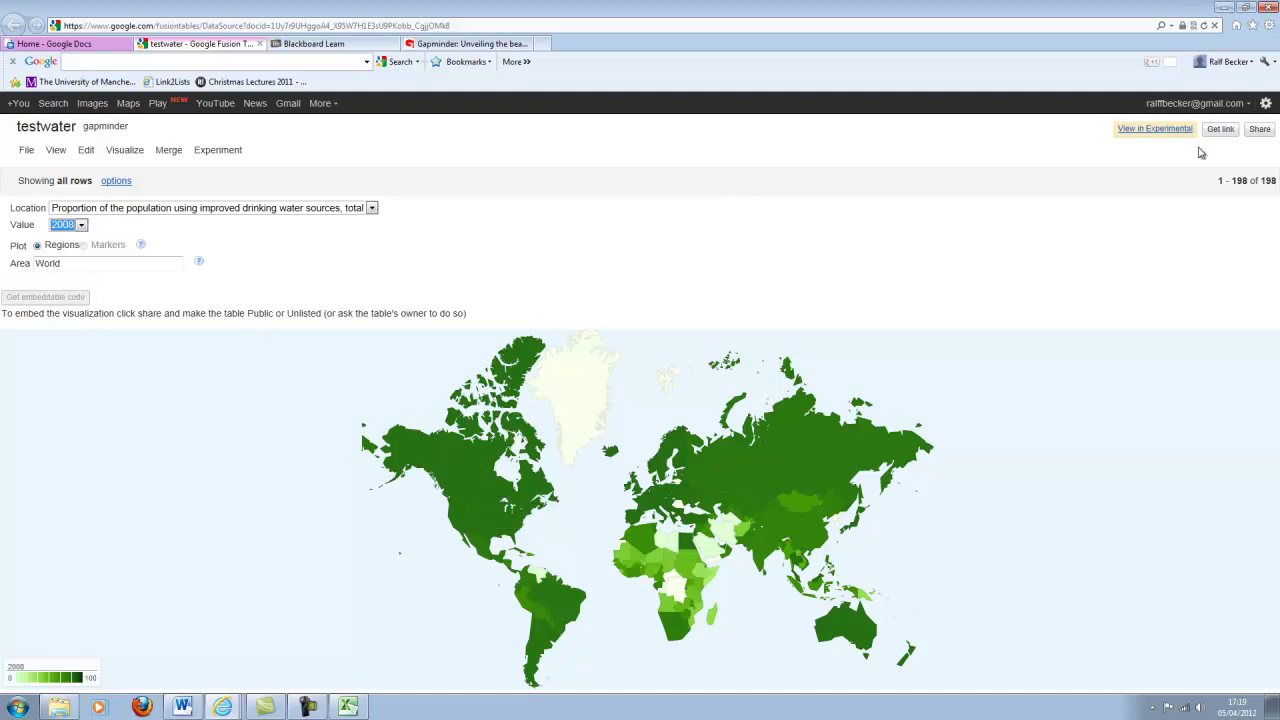
Change the testwater table's sharing visibility to Public.
left_click(1259, 130)
left_click(425, 477)
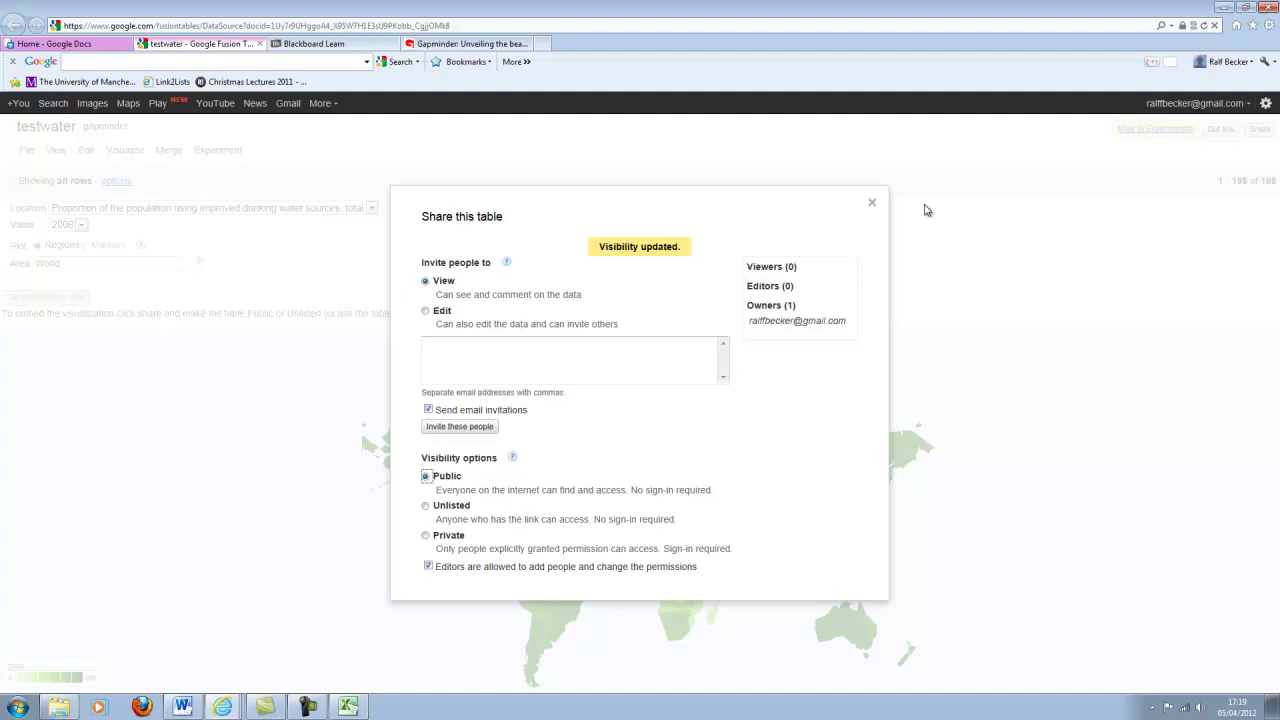
left_click(871, 203)
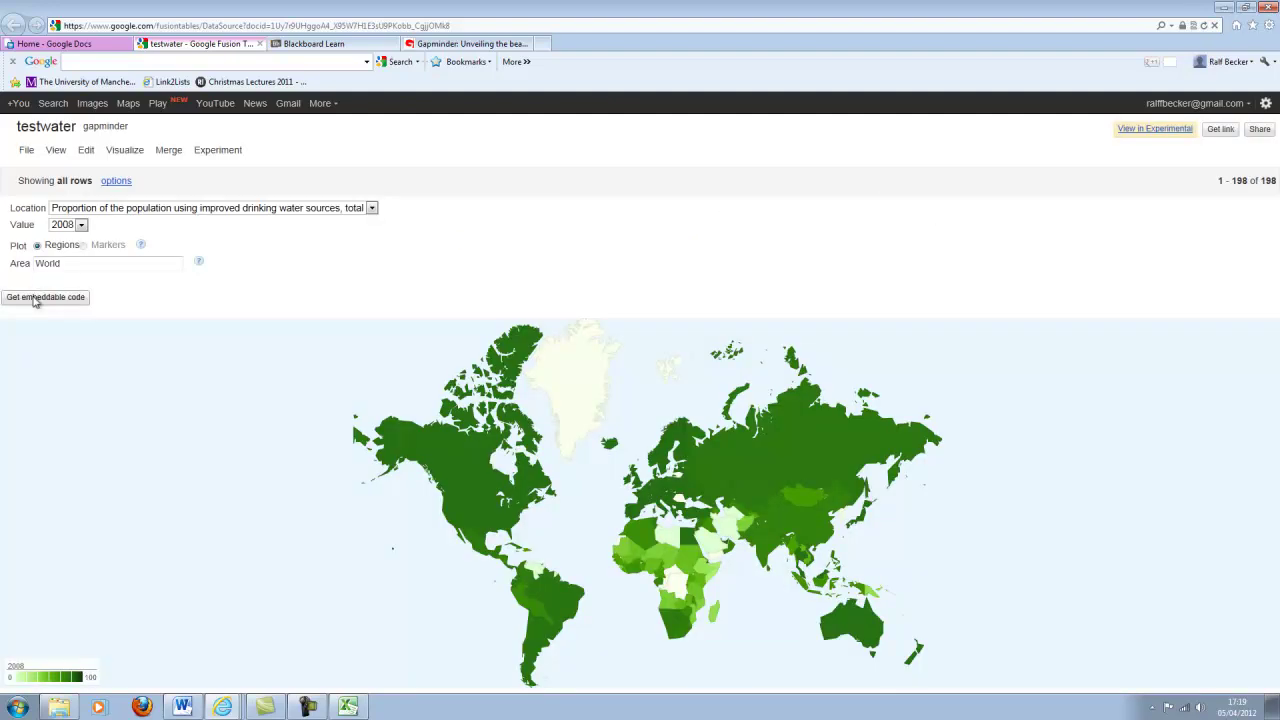
Generate the map's embeddable iframe HTML code and select all of it.
left_click(35, 298)
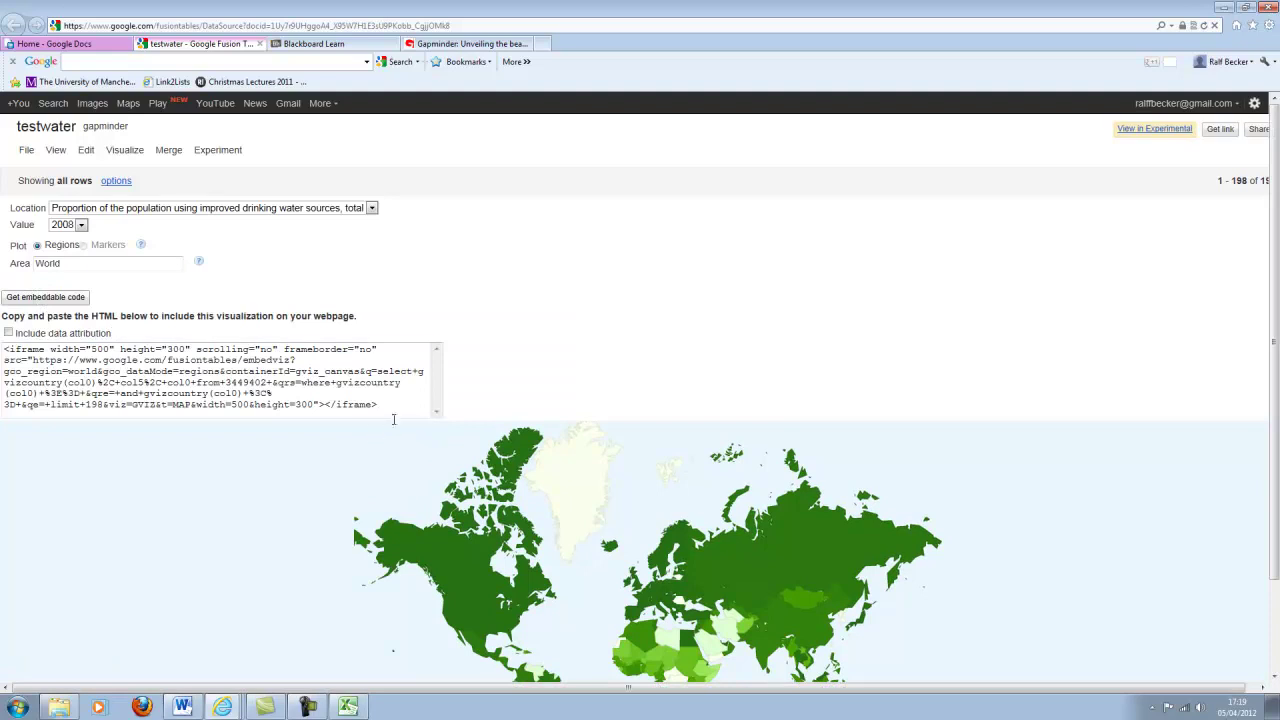
left_click(138, 371)
key("ctrl+a")
key("ctrl+c")
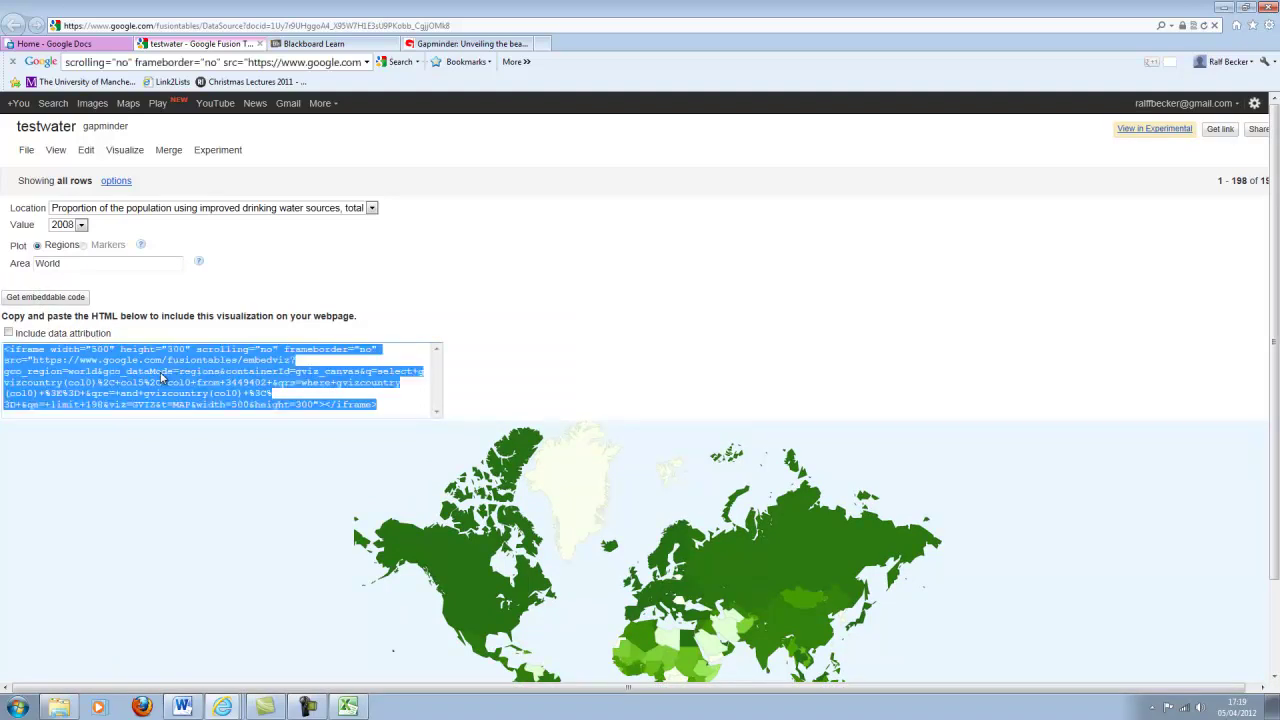
scroll(190, 250, "right", 1)
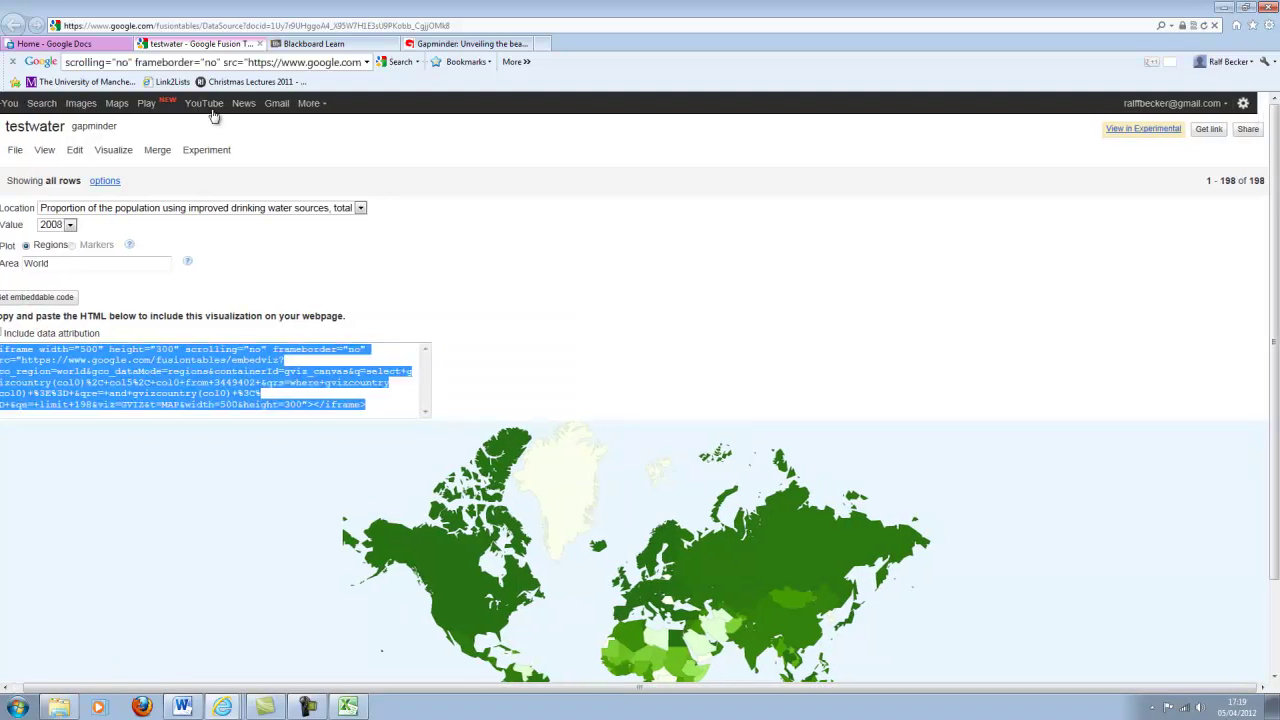
In Blackboard's Topic 2, create a new item named 'Map on access to safe water'.
left_click(310, 45)
scroll(535, 413, "down", 10)
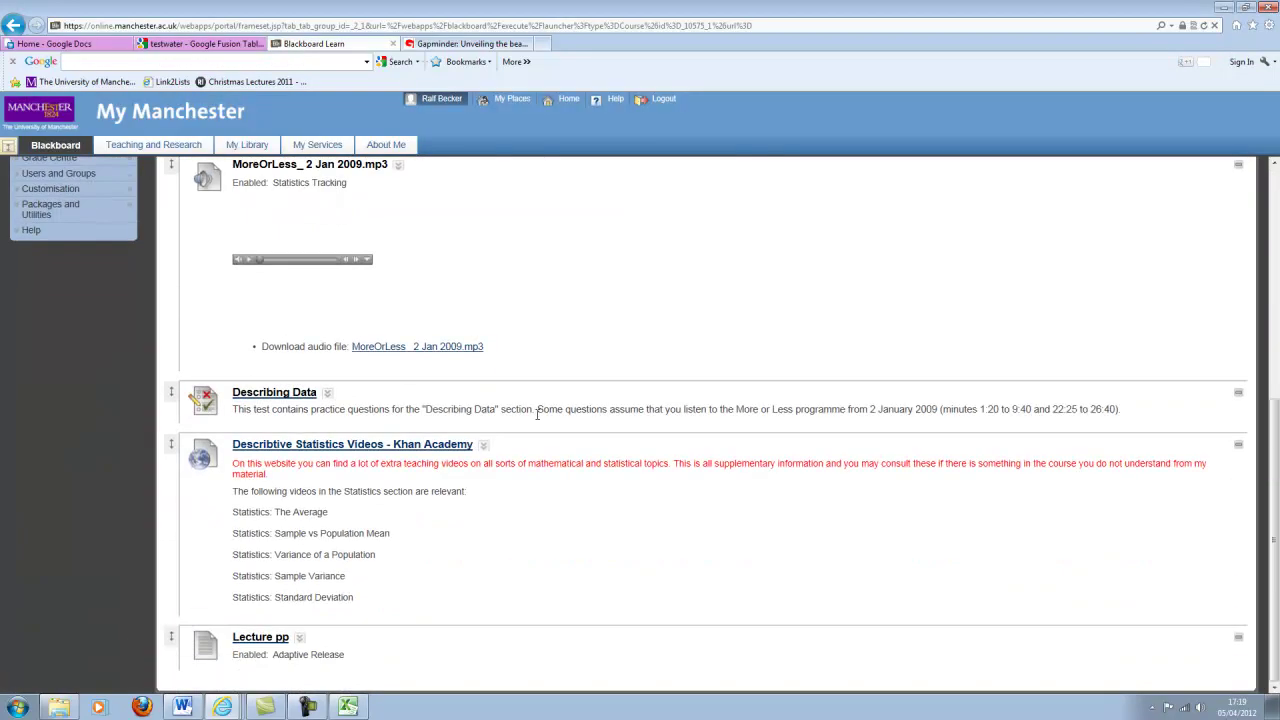
scroll(535, 421, "up", 10)
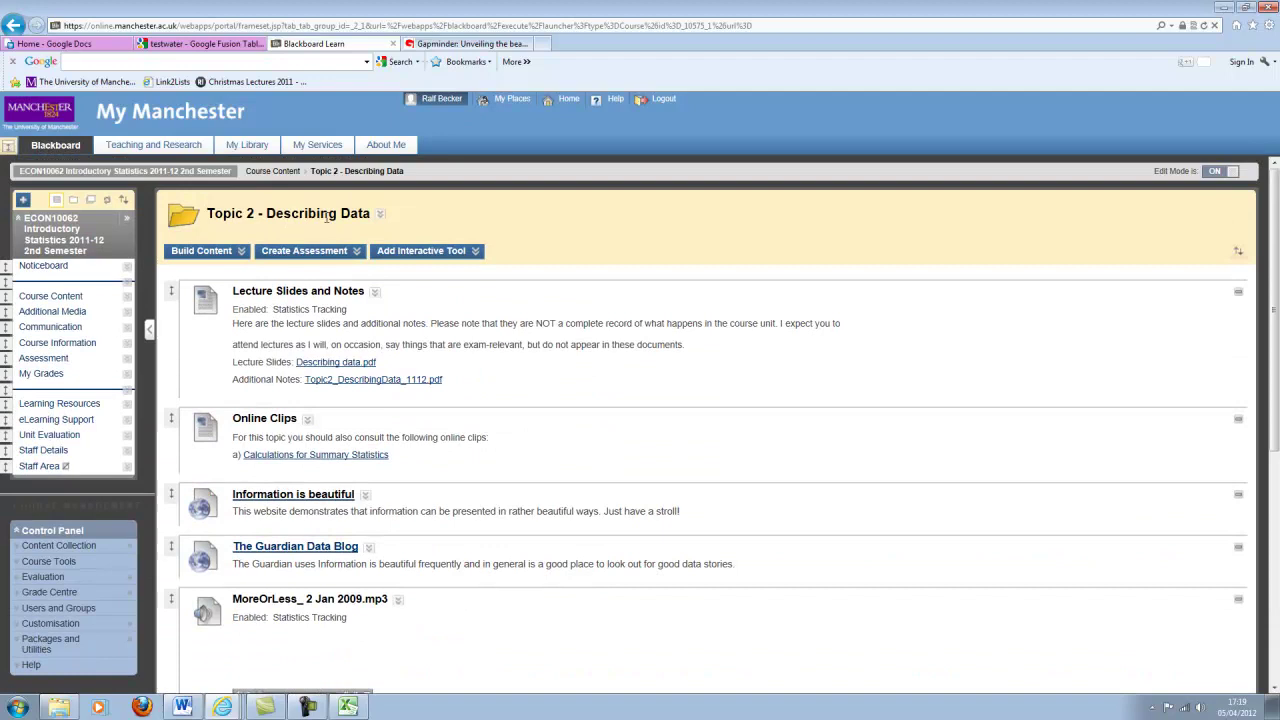
scroll(461, 402, "down", 10)
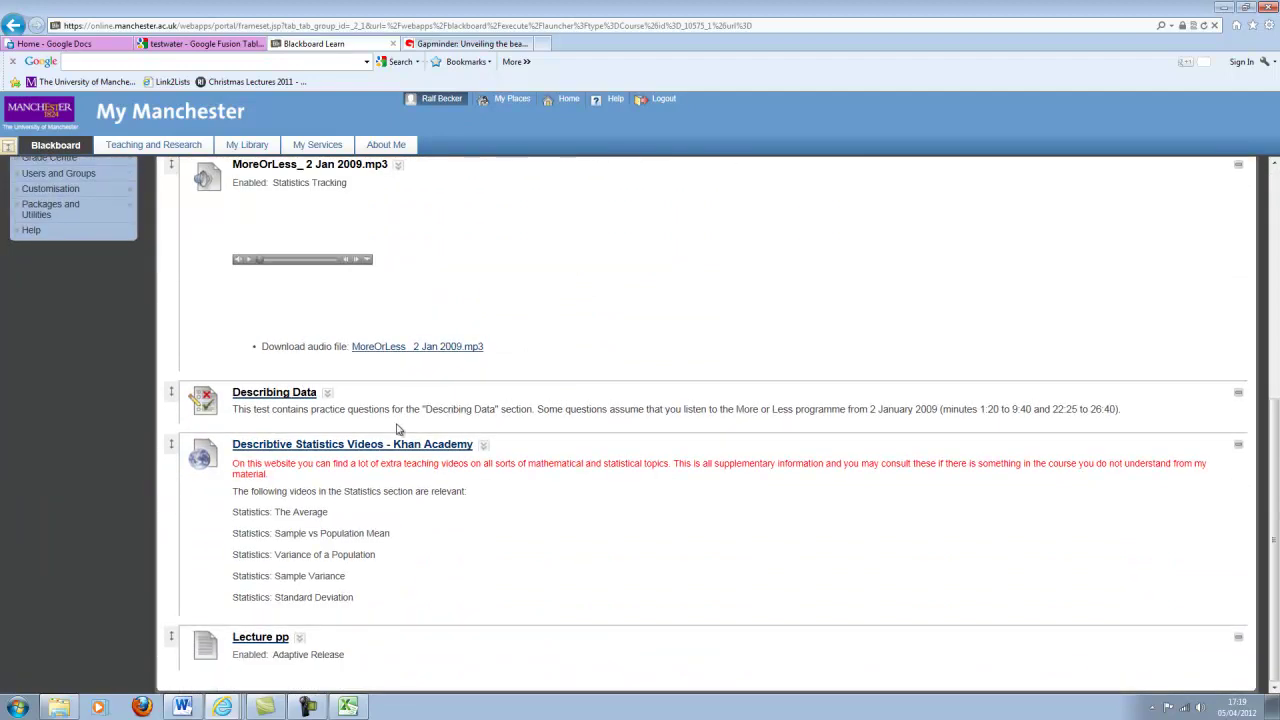
scroll(397, 420, "up", 10)
mouse_move(240, 258)
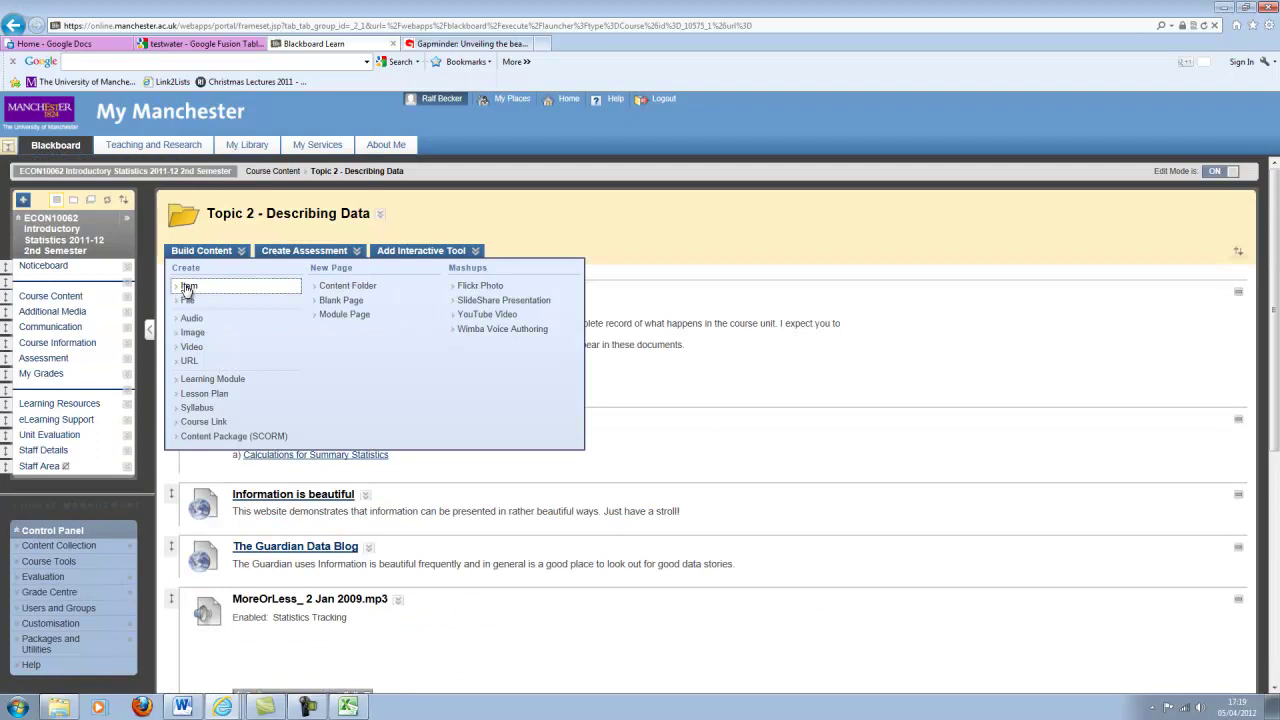
left_click(188, 287)
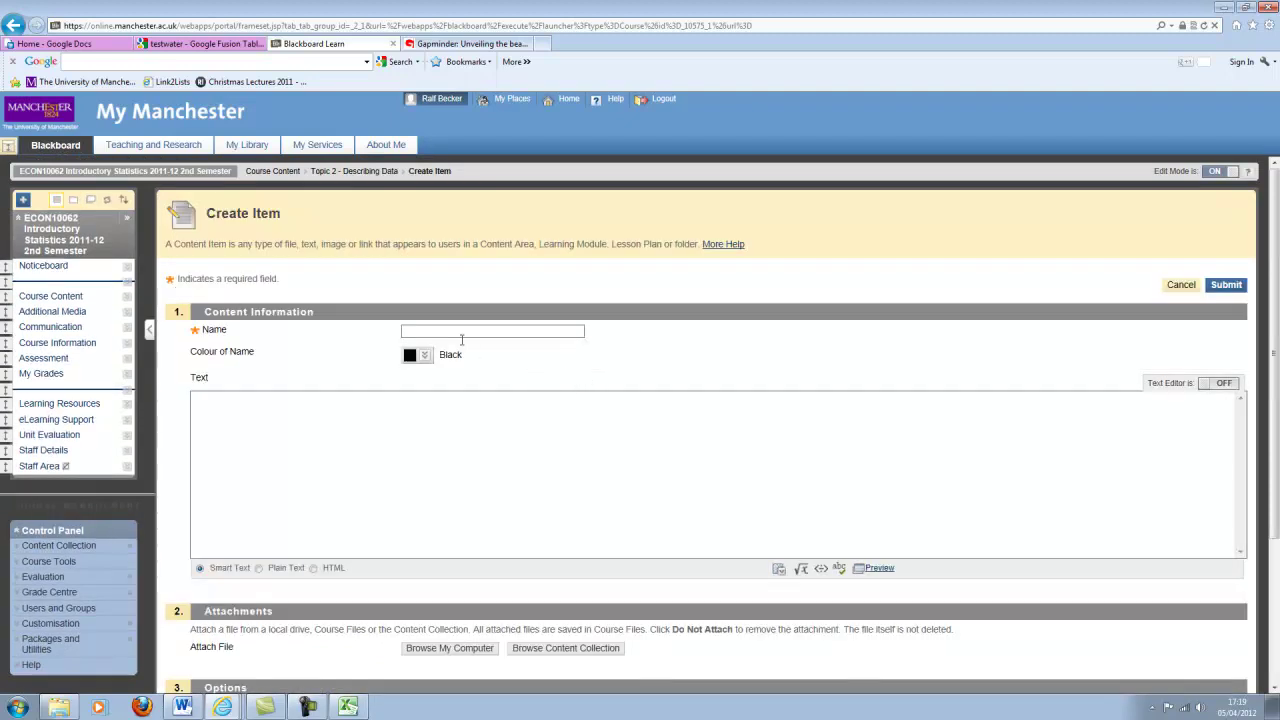
left_click(458, 330)
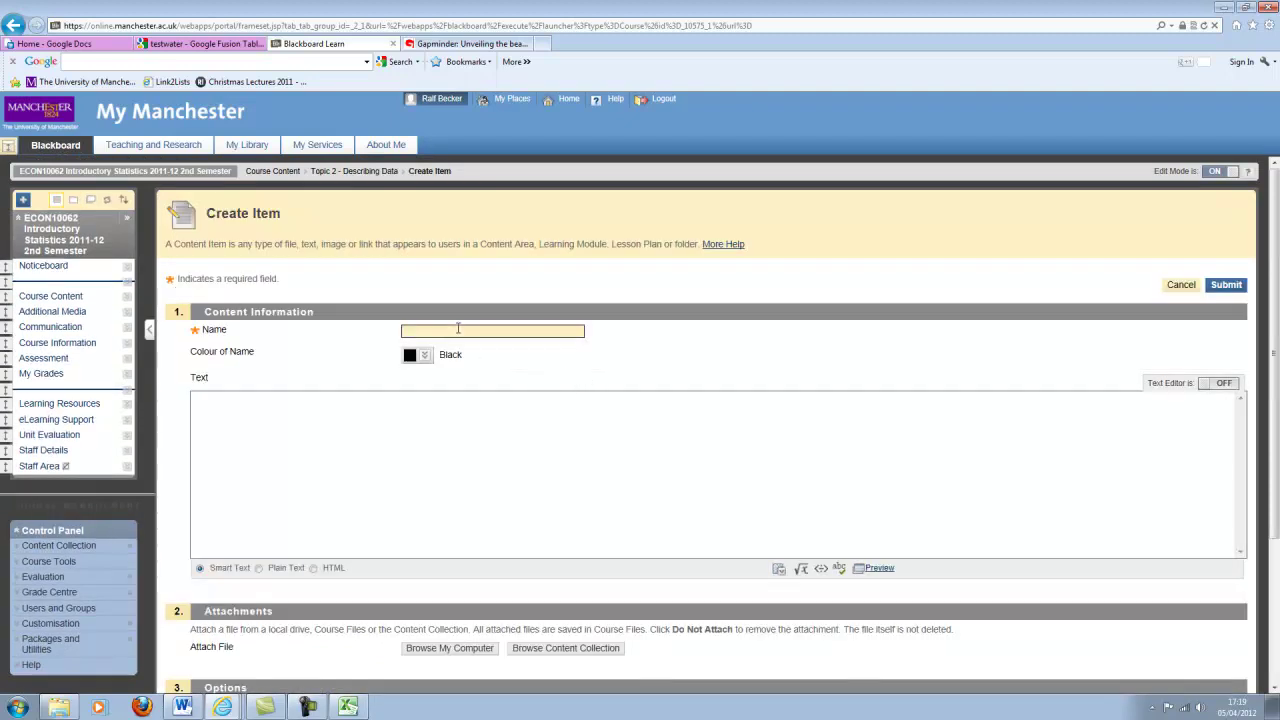
type("Map on access to safe water")
Paste the map's iframe code as HTML into the item text and submit it.
left_click(470, 414)
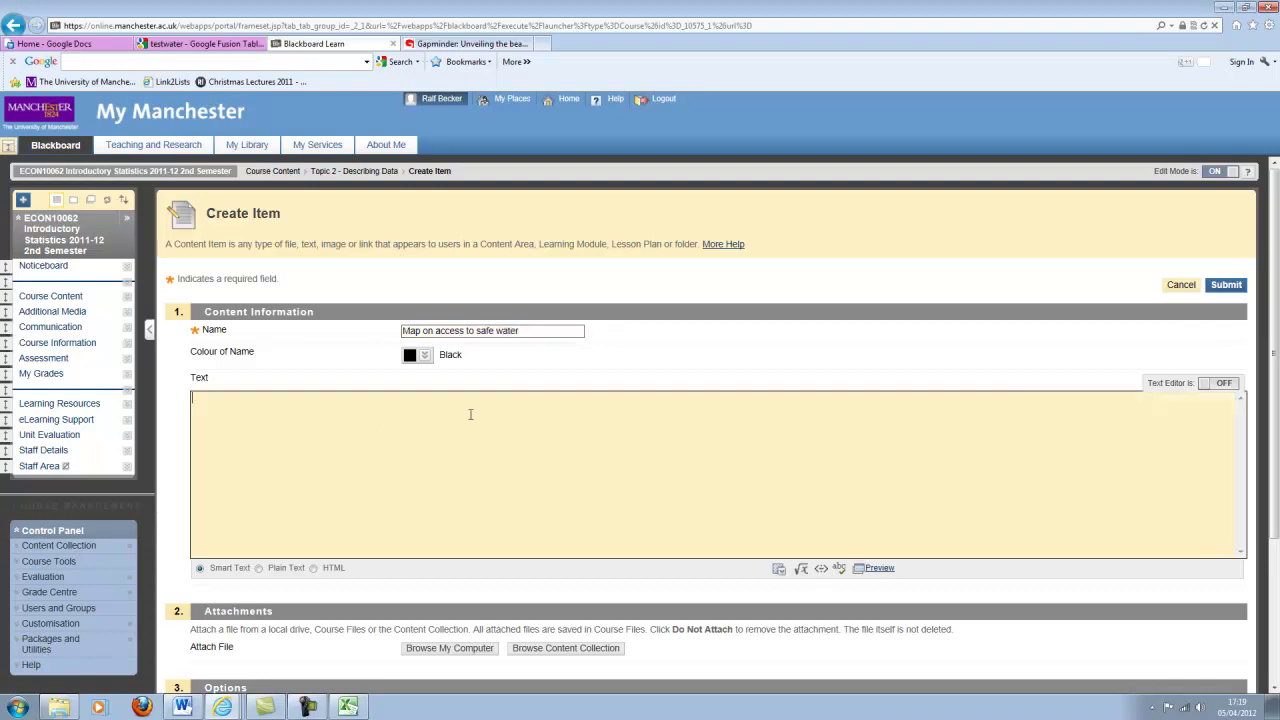
left_click(314, 568)
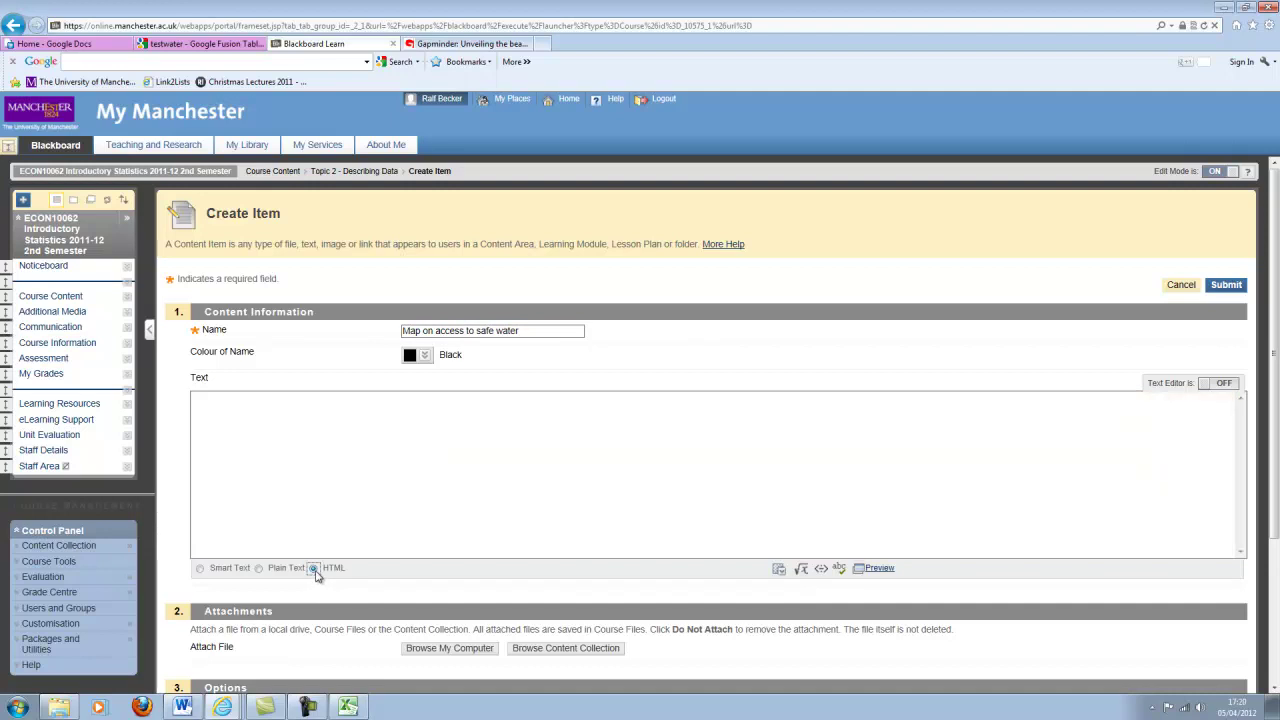
left_click(266, 425)
key("ctrl+v")
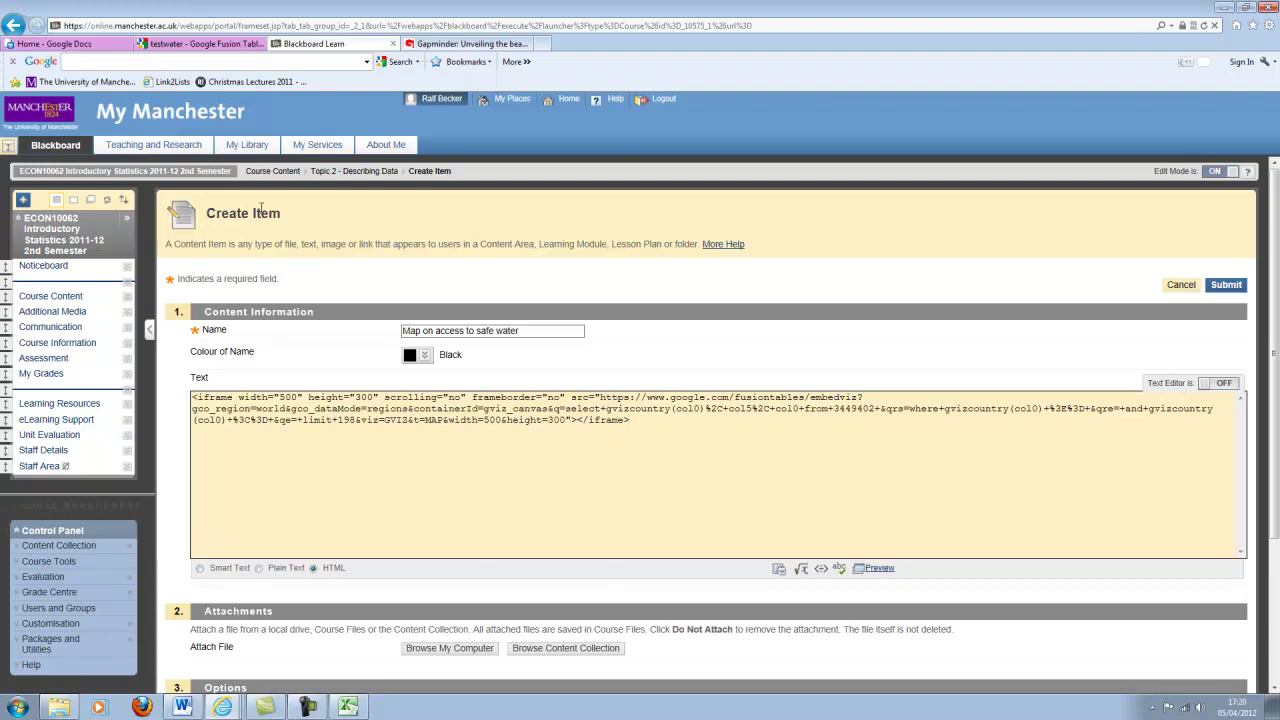
left_click(1229, 286)
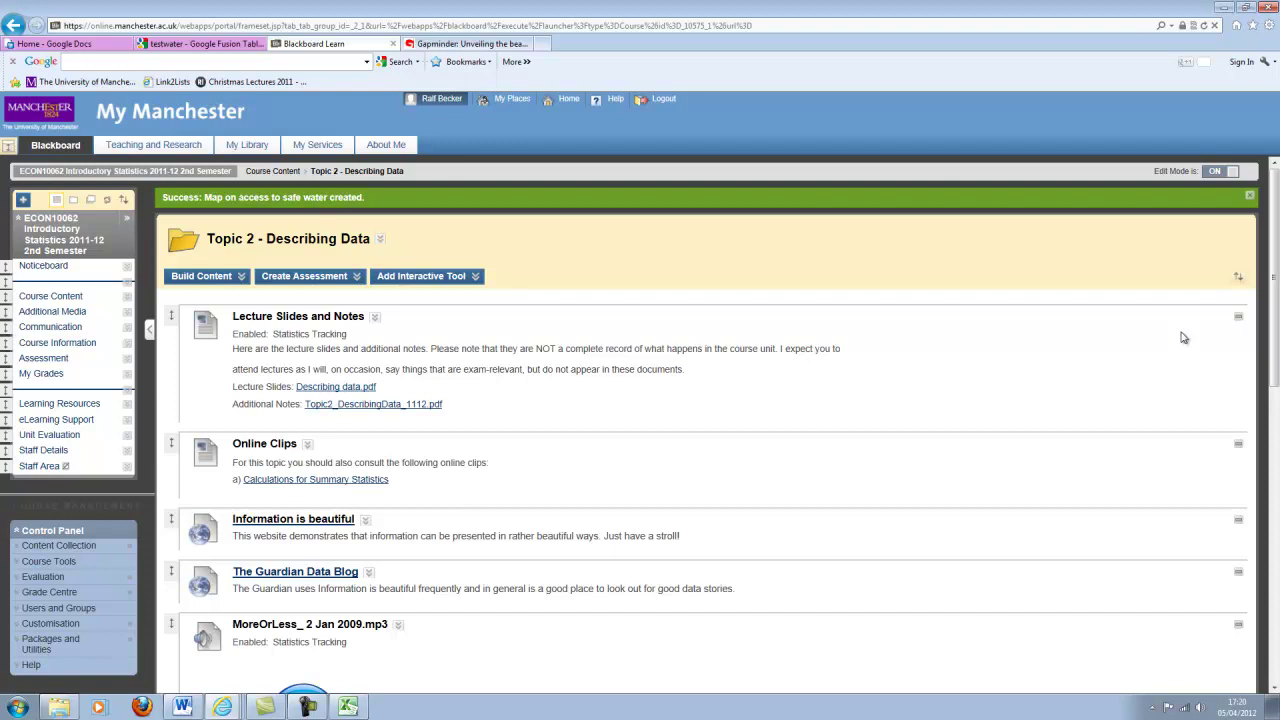
scroll(895, 370, "down", 4)
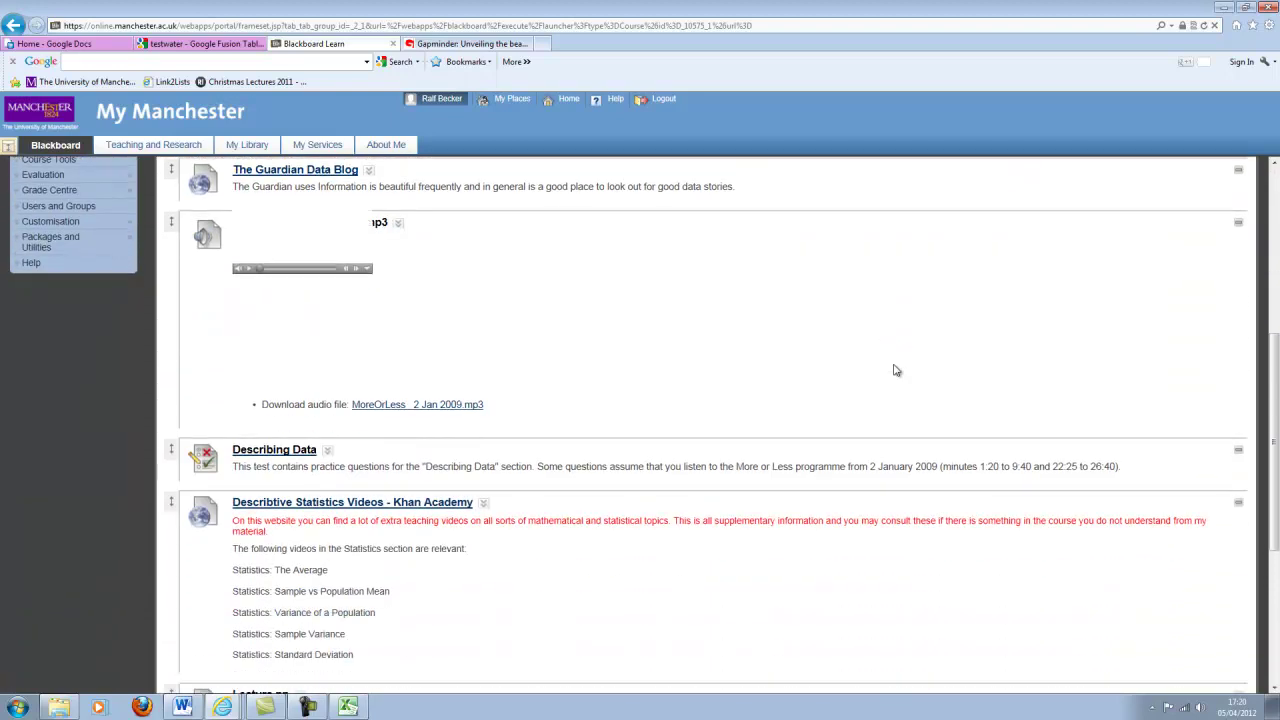
scroll(895, 370, "down", 3)
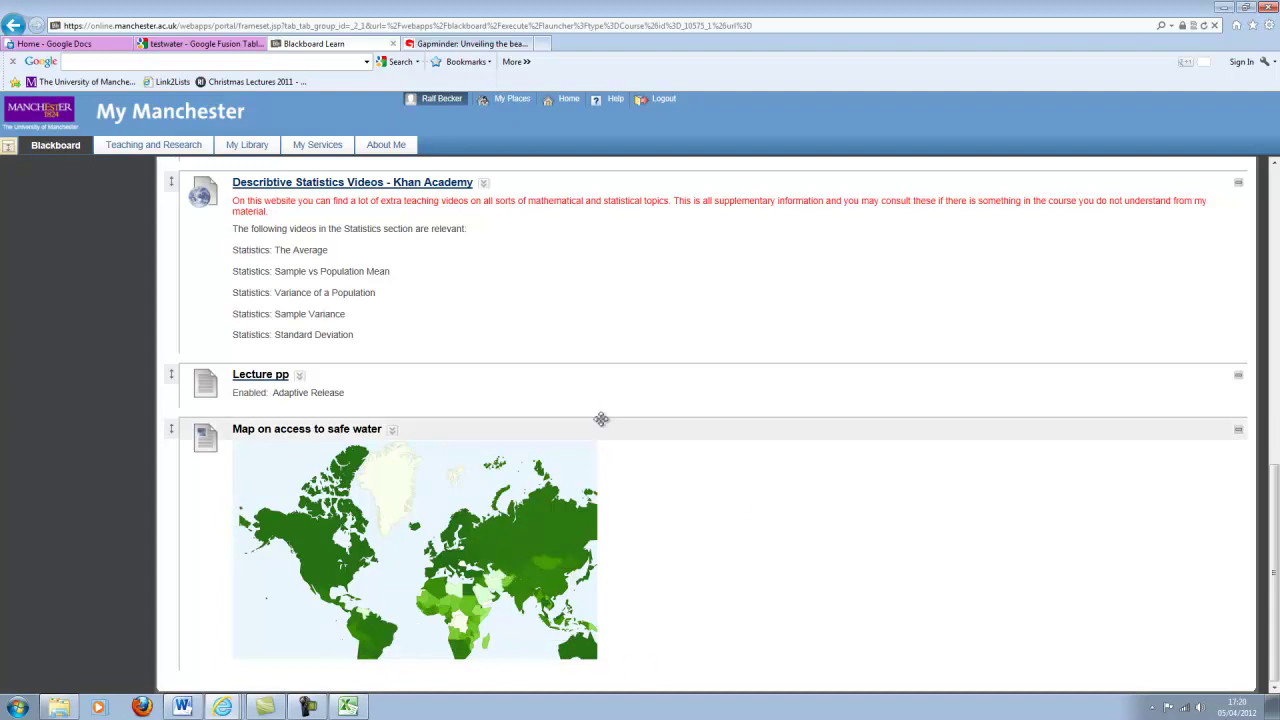
mouse_move(535, 567)
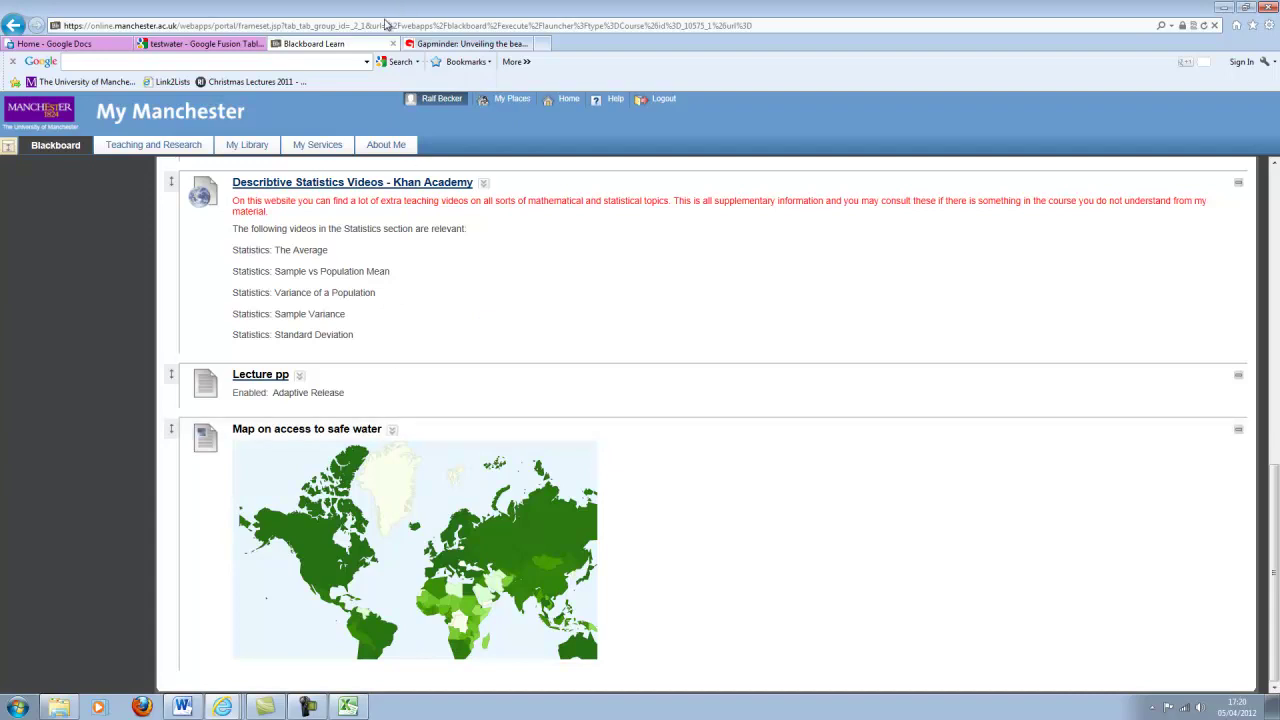
Get a shareable link to the testwater map, then return to the Blackboard course page.
left_click(250, 44)
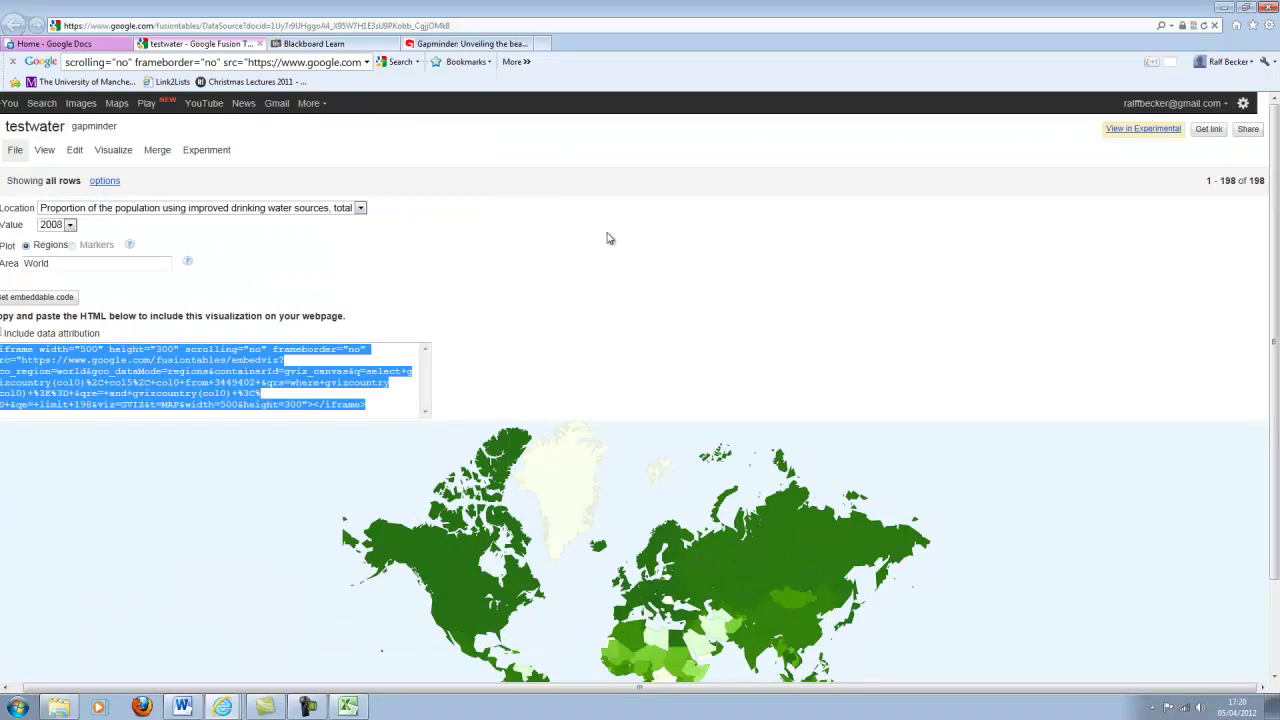
left_click(1211, 130)
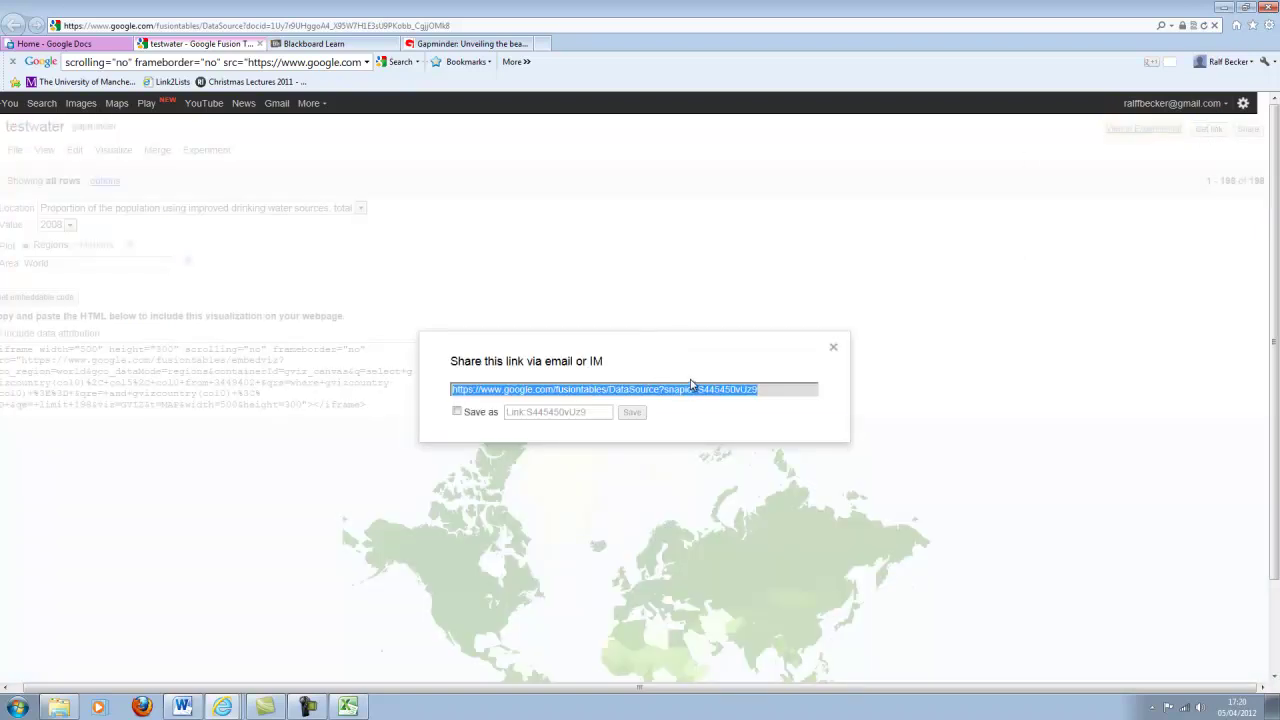
left_click(320, 45)
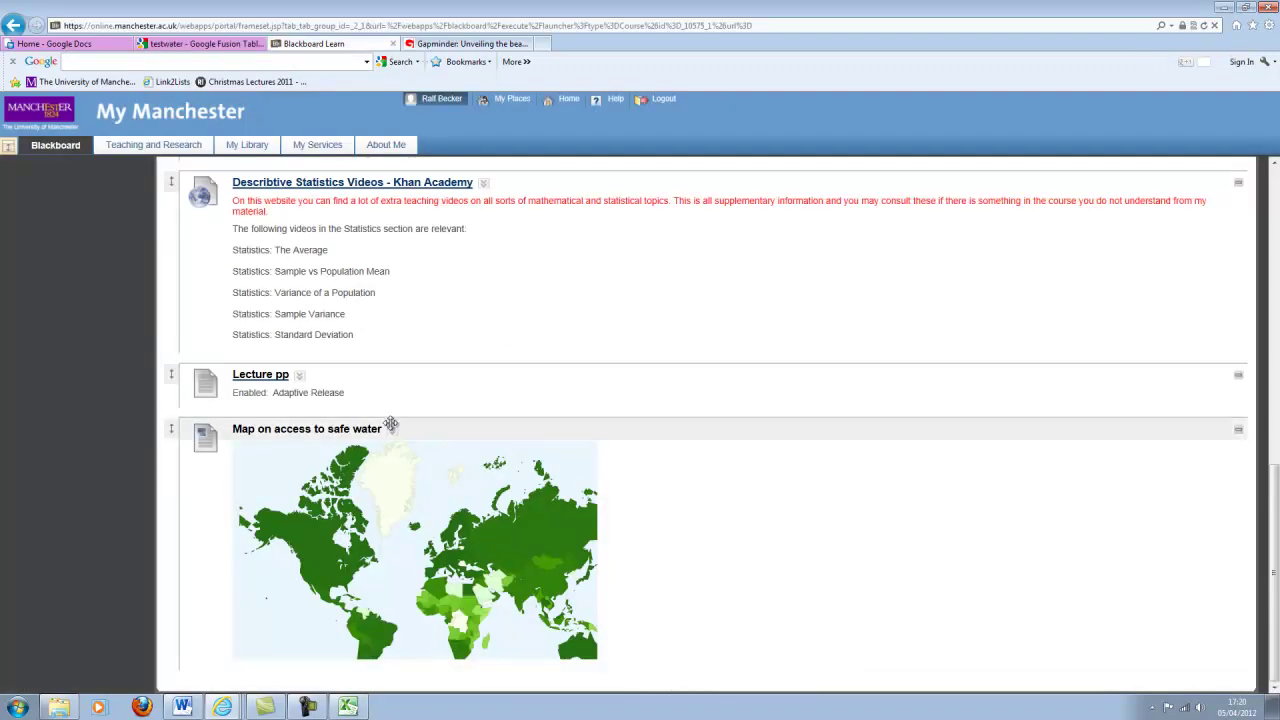
Edit the map item with Text Editor ON and type 'or get the map here' below the map.
left_click(397, 430)
left_click(409, 460)
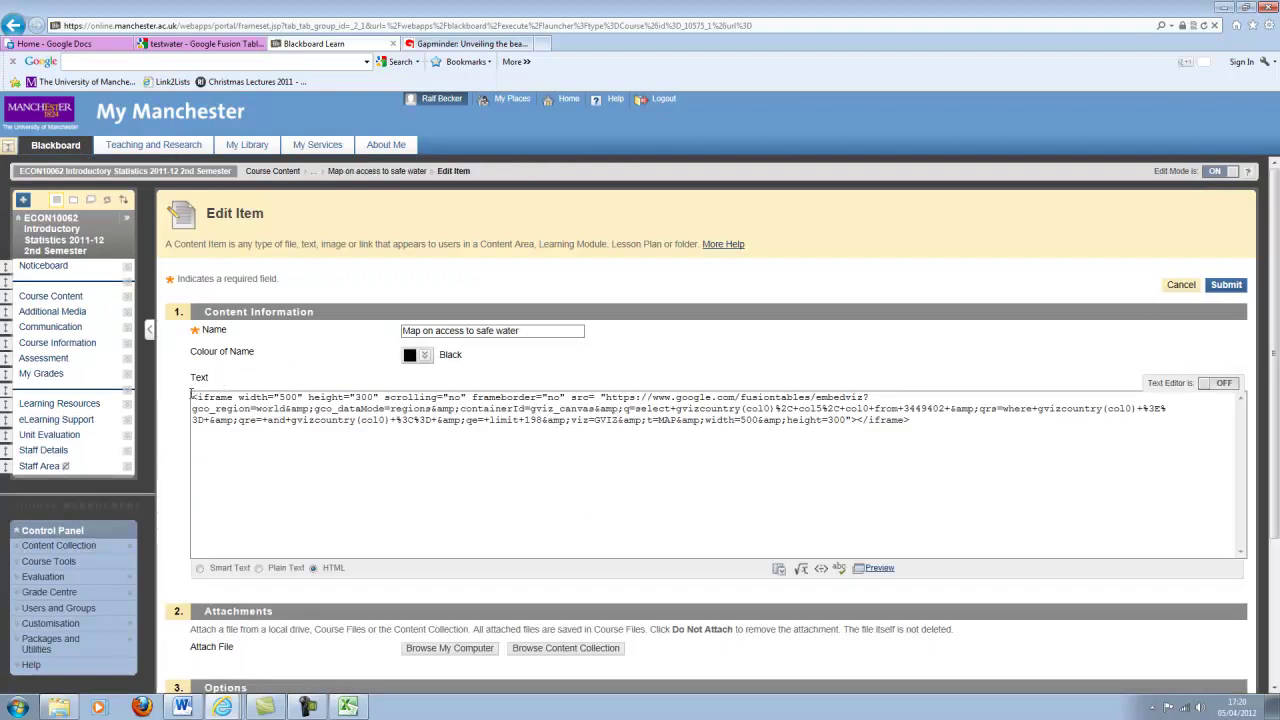
left_click(192, 396)
key("Return")
key("Return")
key("Return")
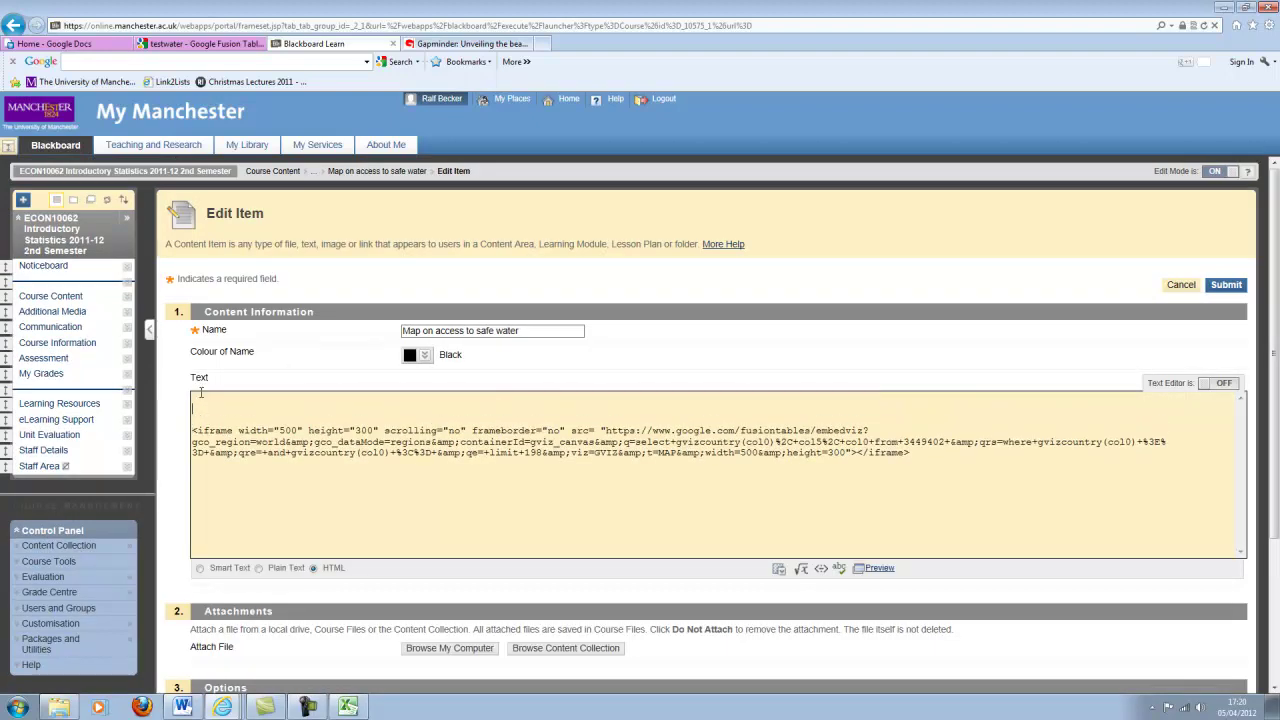
left_click(1224, 383)
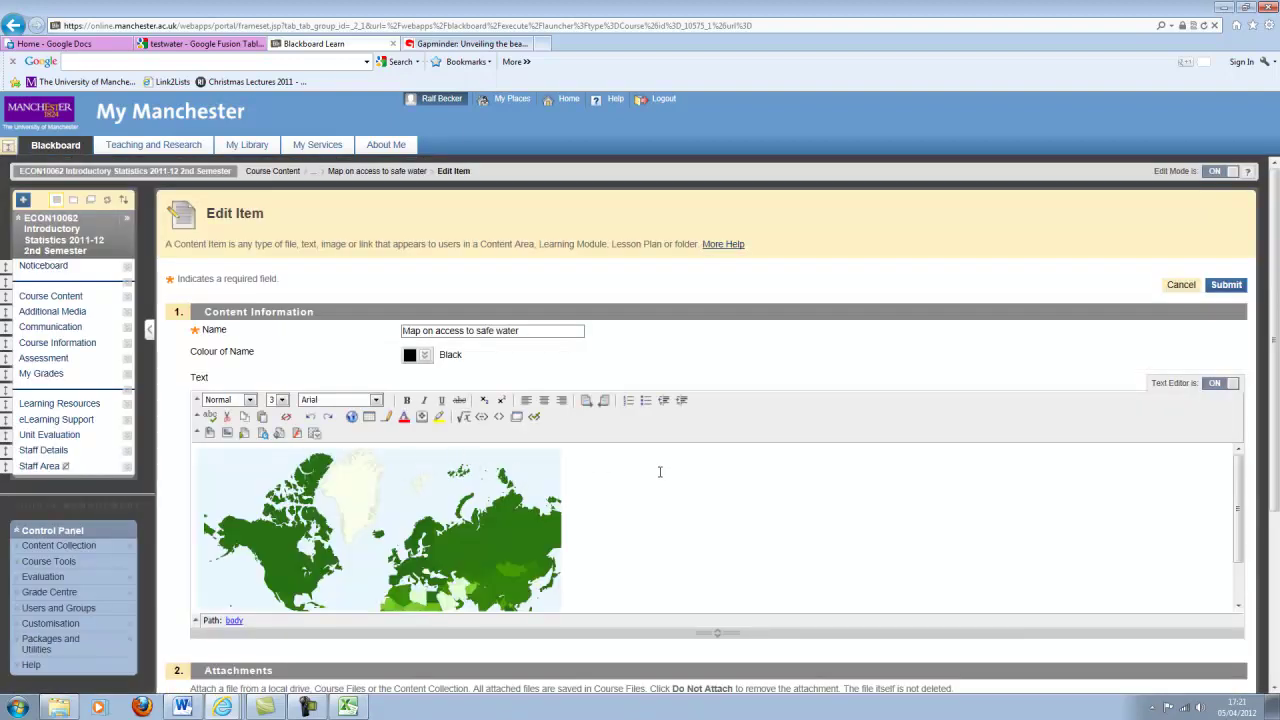
scroll(665, 472, "down", 2)
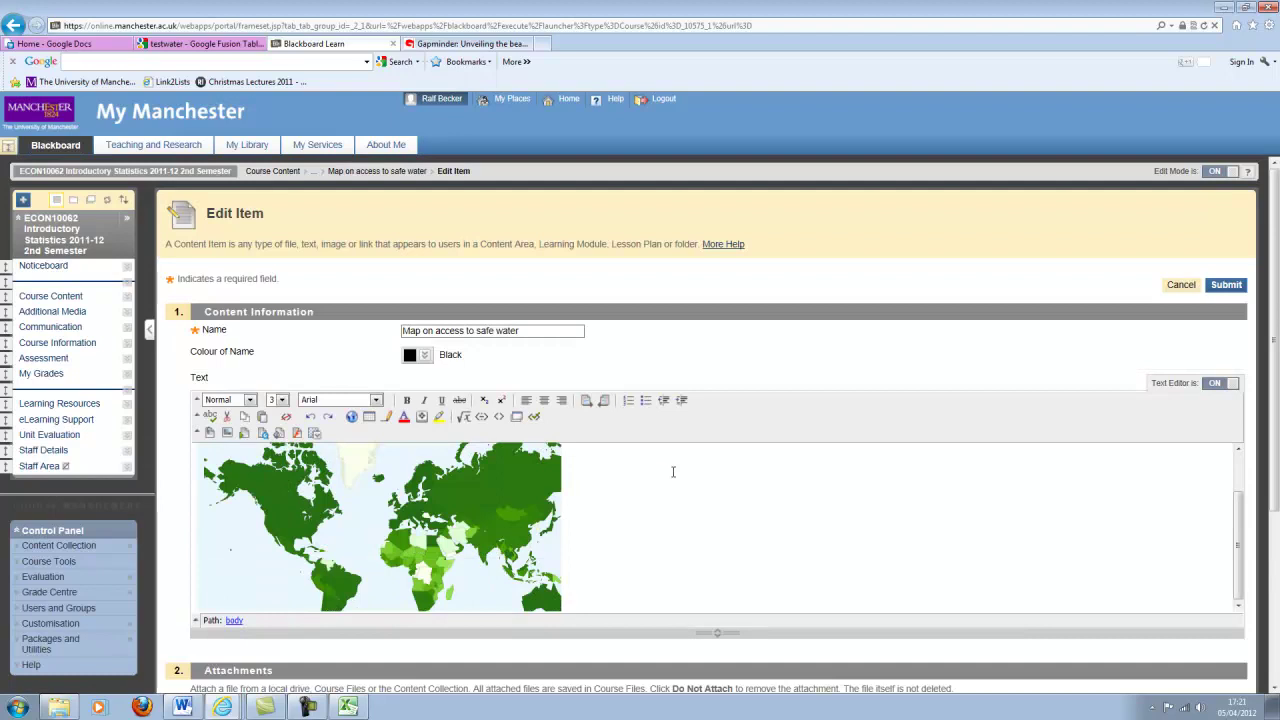
scroll(673, 472, "down", 2)
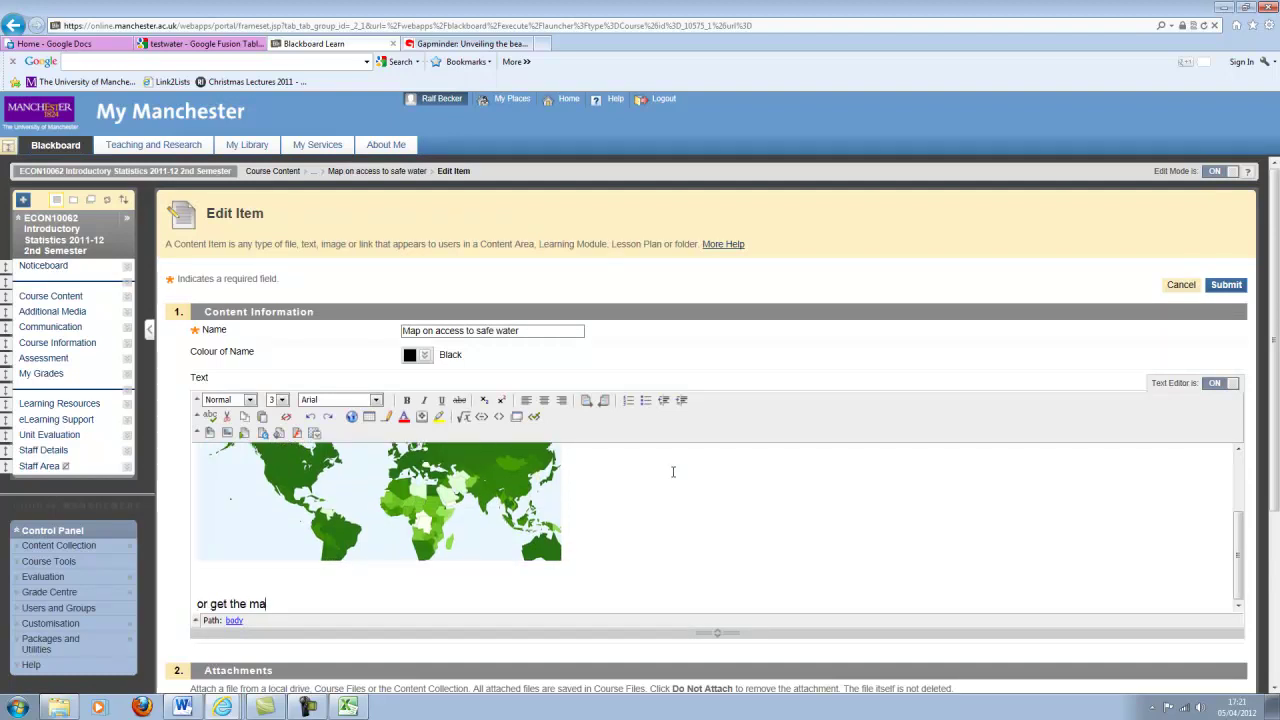
type("here")
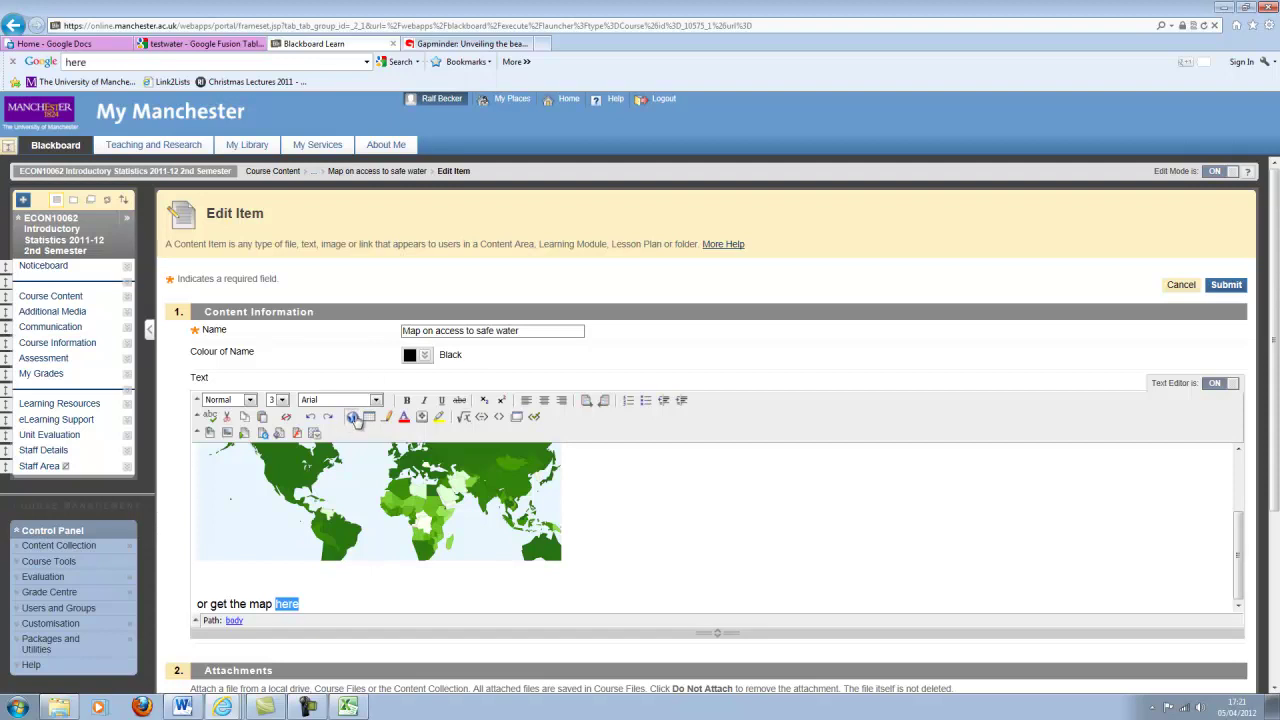
Link 'here' to the pasted Fusion Tables map URL, opening in a new window, and save the item.
left_click(353, 417)
left_click(651, 364)
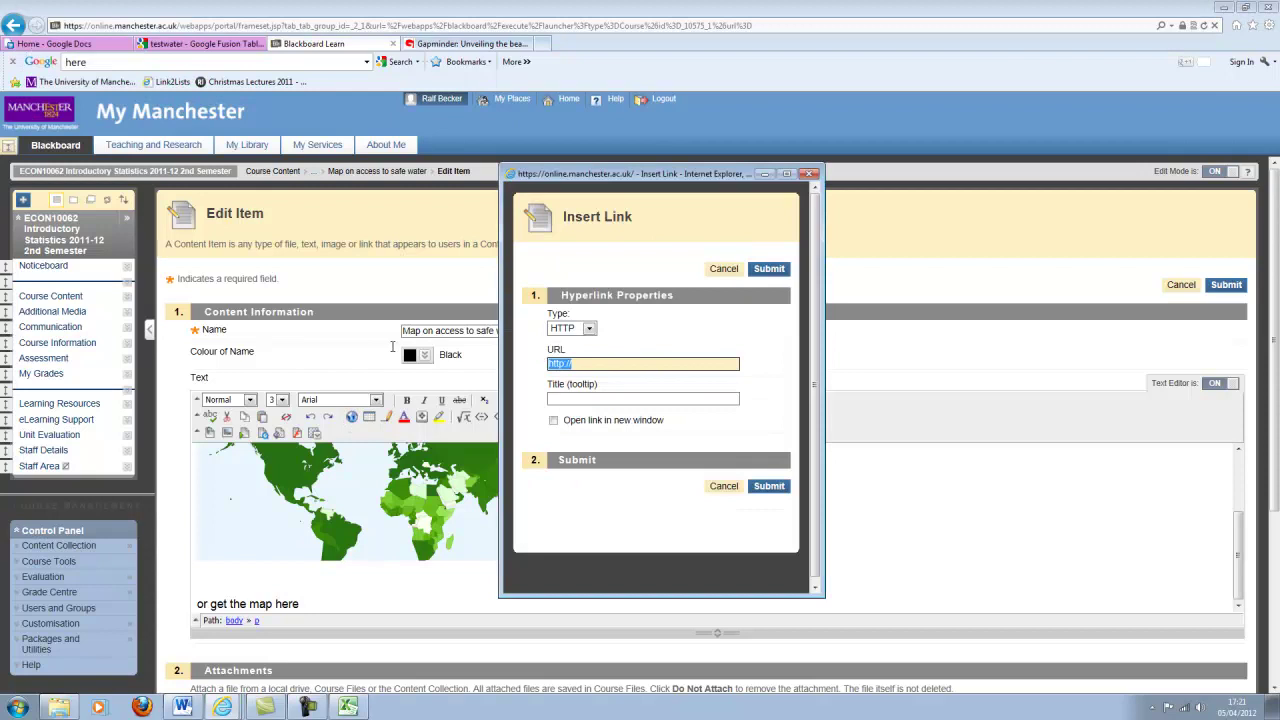
key("ctrl+v")
left_click(553, 421)
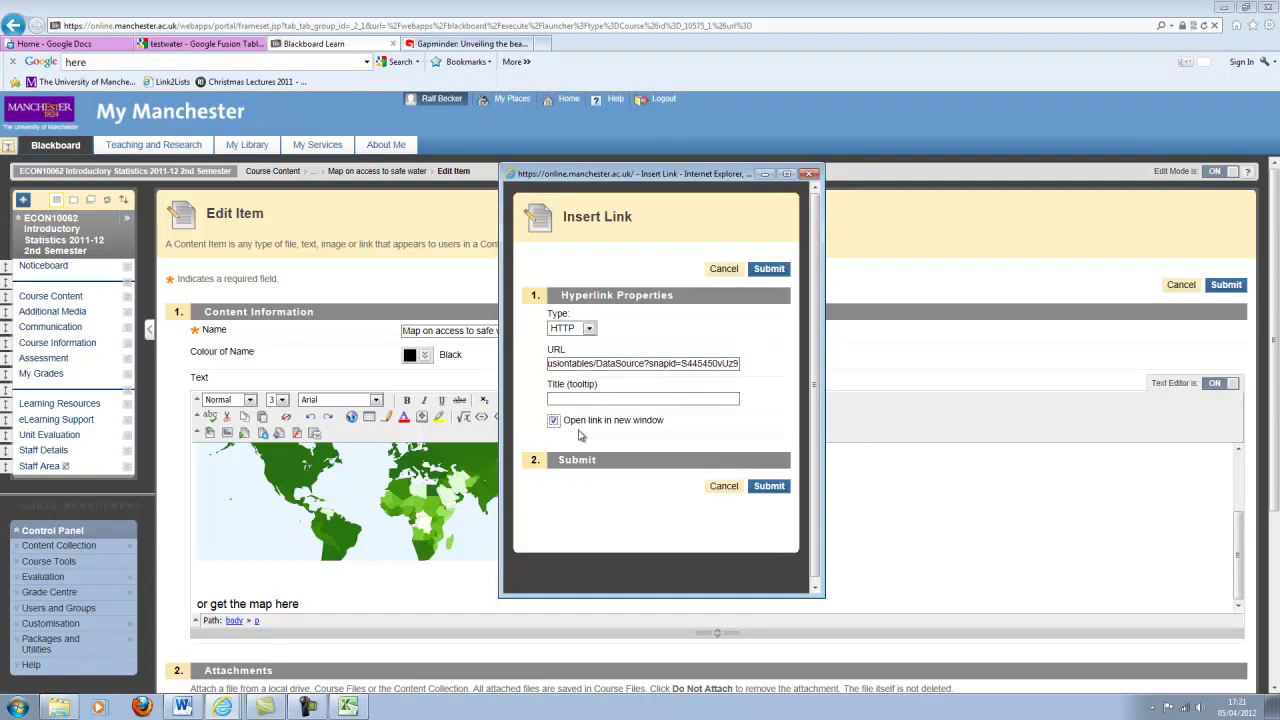
left_click(770, 487)
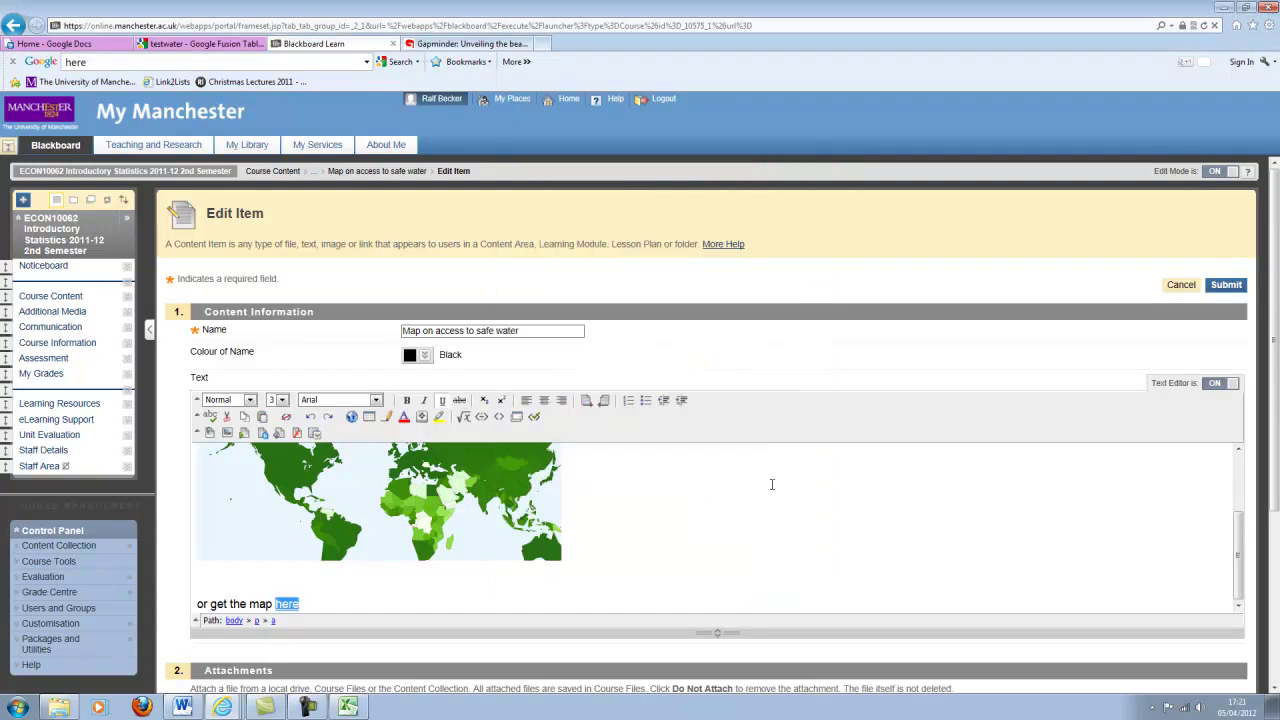
left_click(1226, 284)
scroll(523, 420, "down", 10)
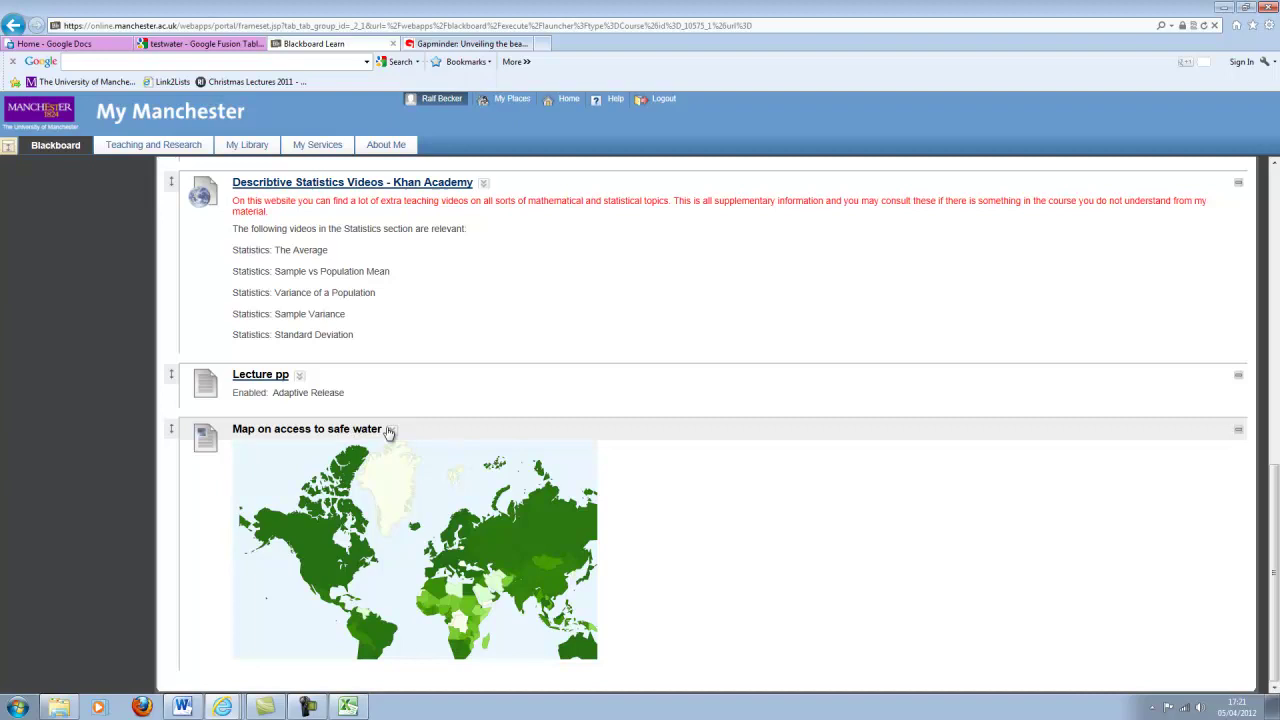
left_click(392, 430)
left_click(407, 462)
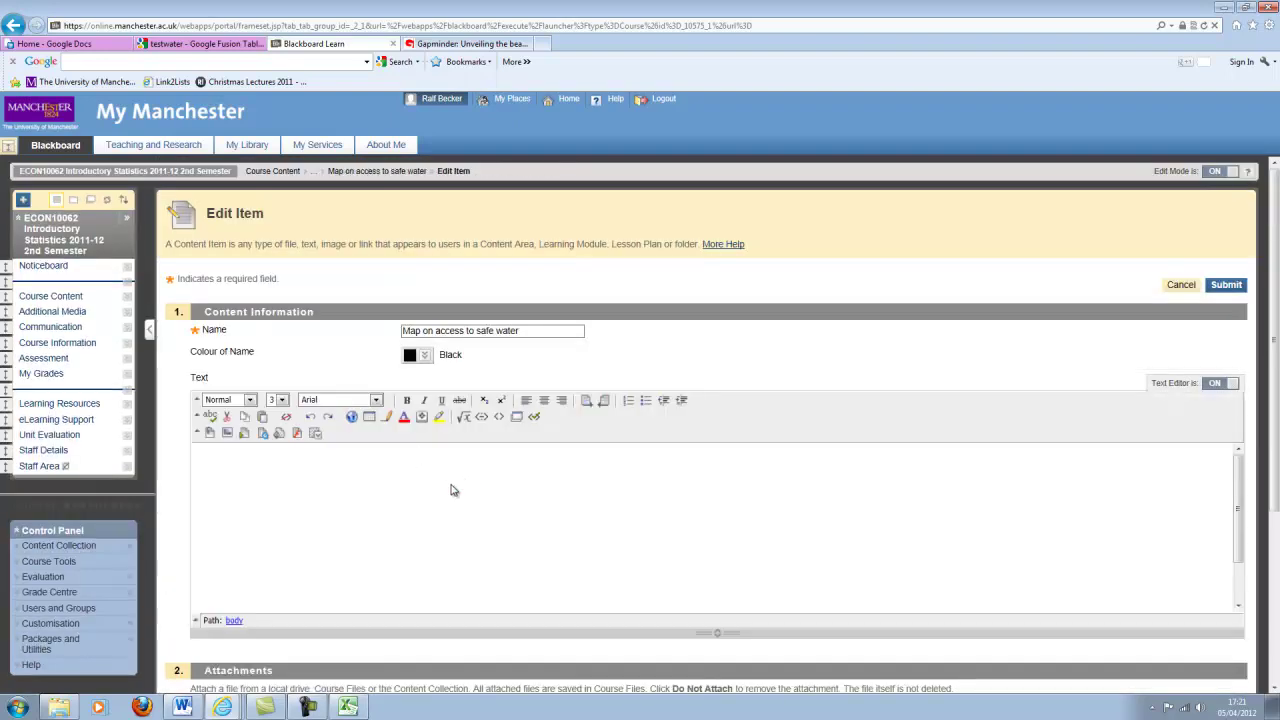
scroll(500, 480, "down", 3)
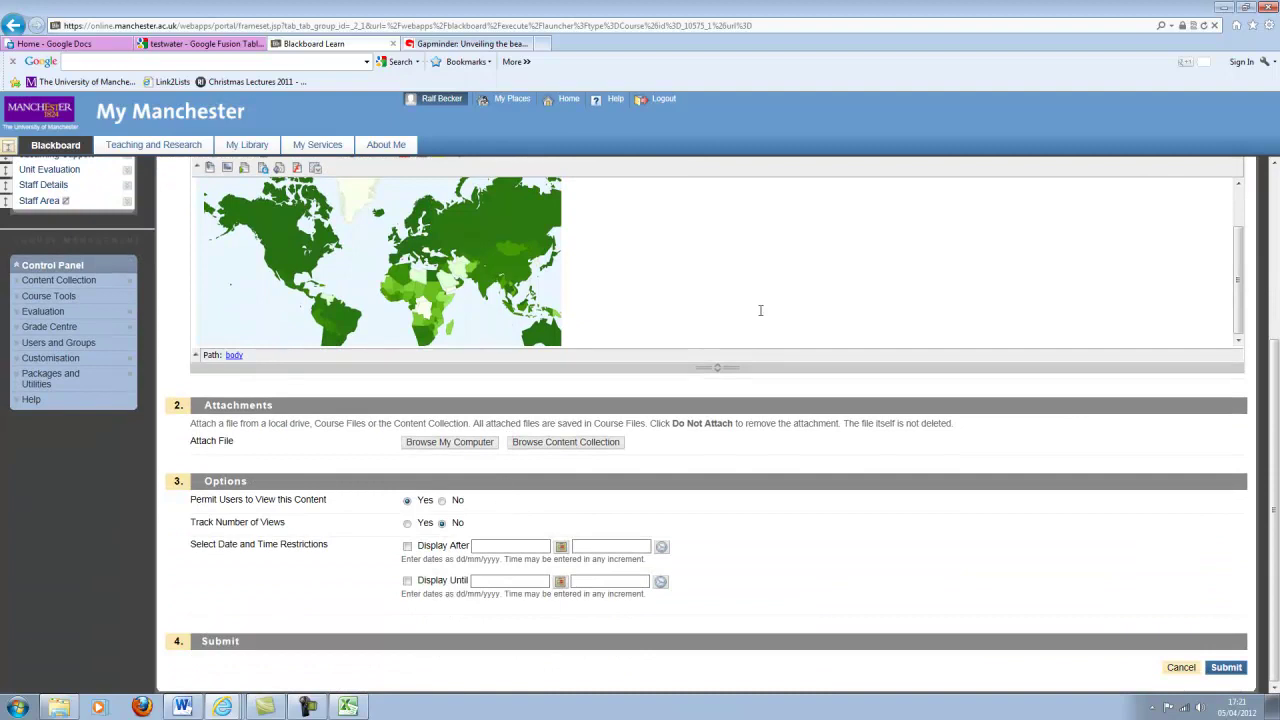
scroll(910, 317, "up", 5)
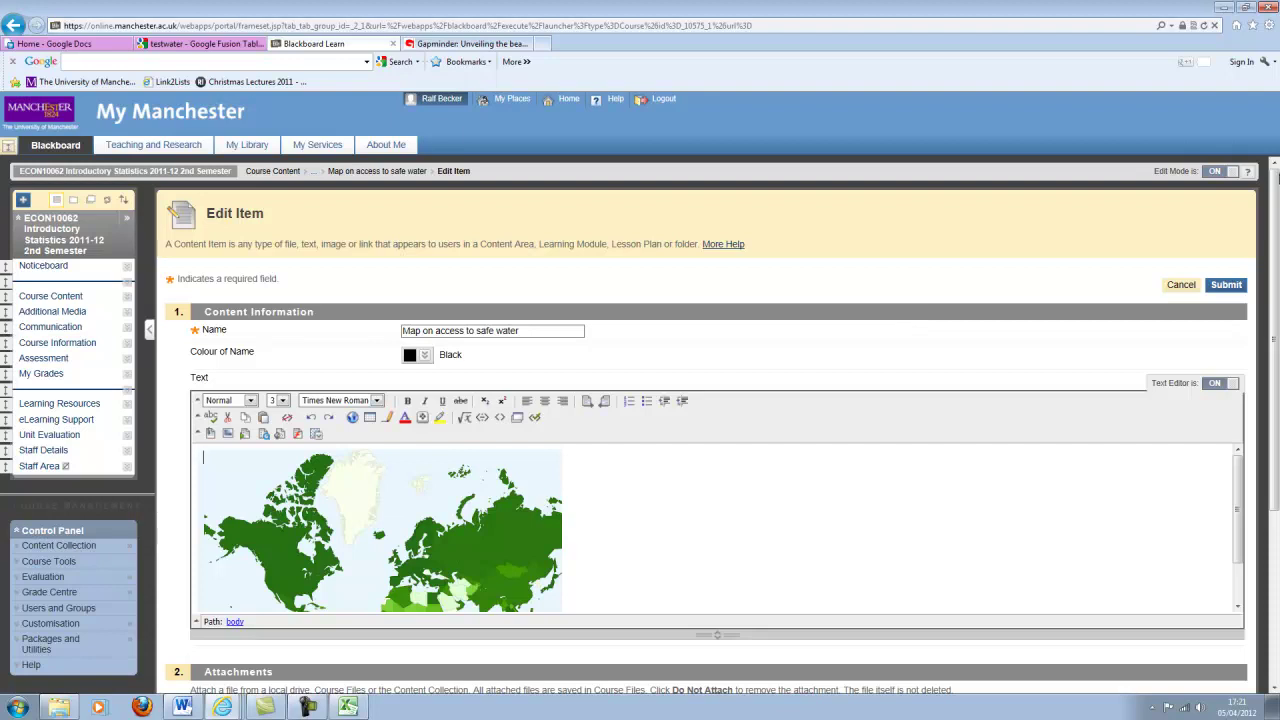
left_click(1184, 289)
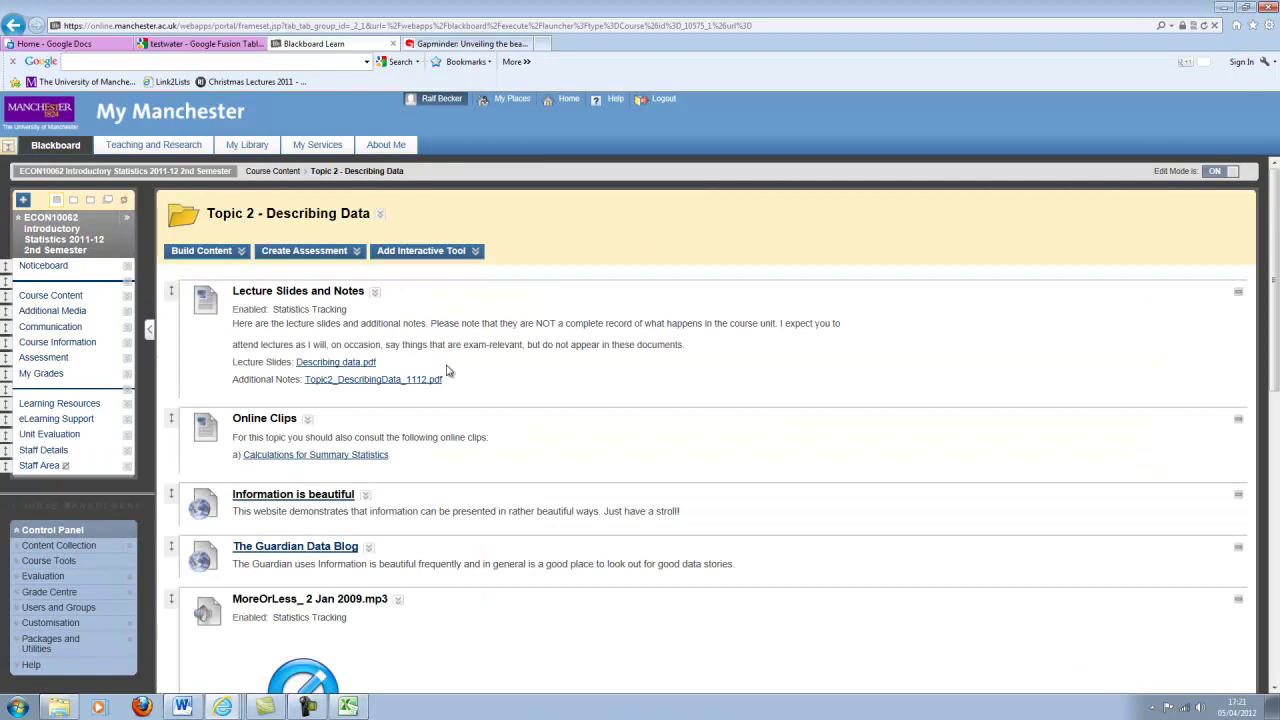
Create a URL item with the pasted Fusion Tables map address, named 'Water map'.
left_click(208, 253)
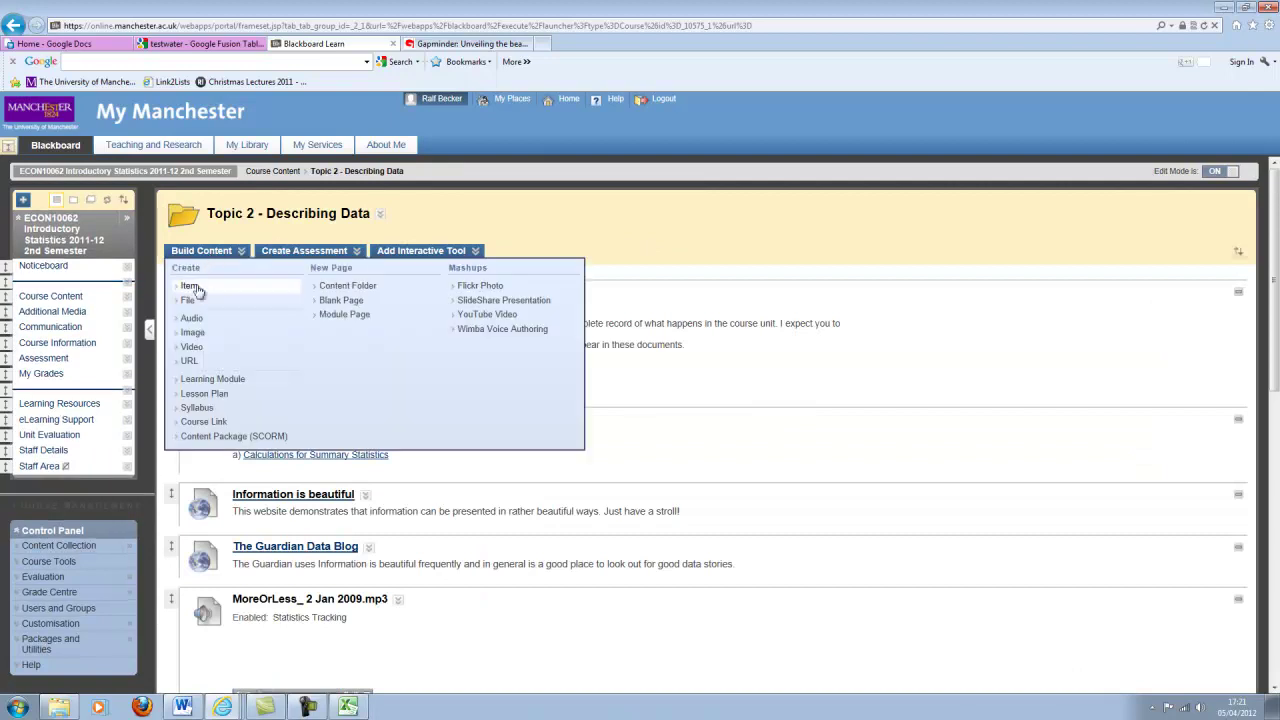
left_click(187, 362)
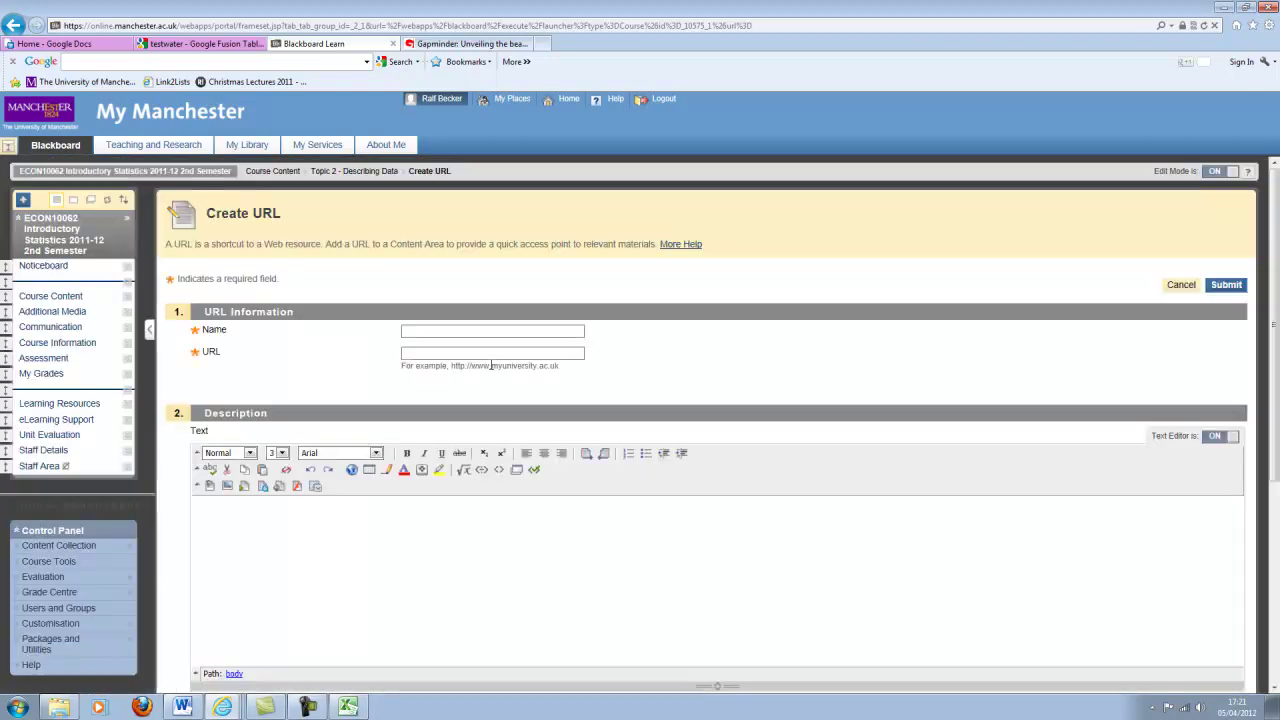
left_click(429, 355)
type("iontables/DataSource?snapid=S445450vUz9")
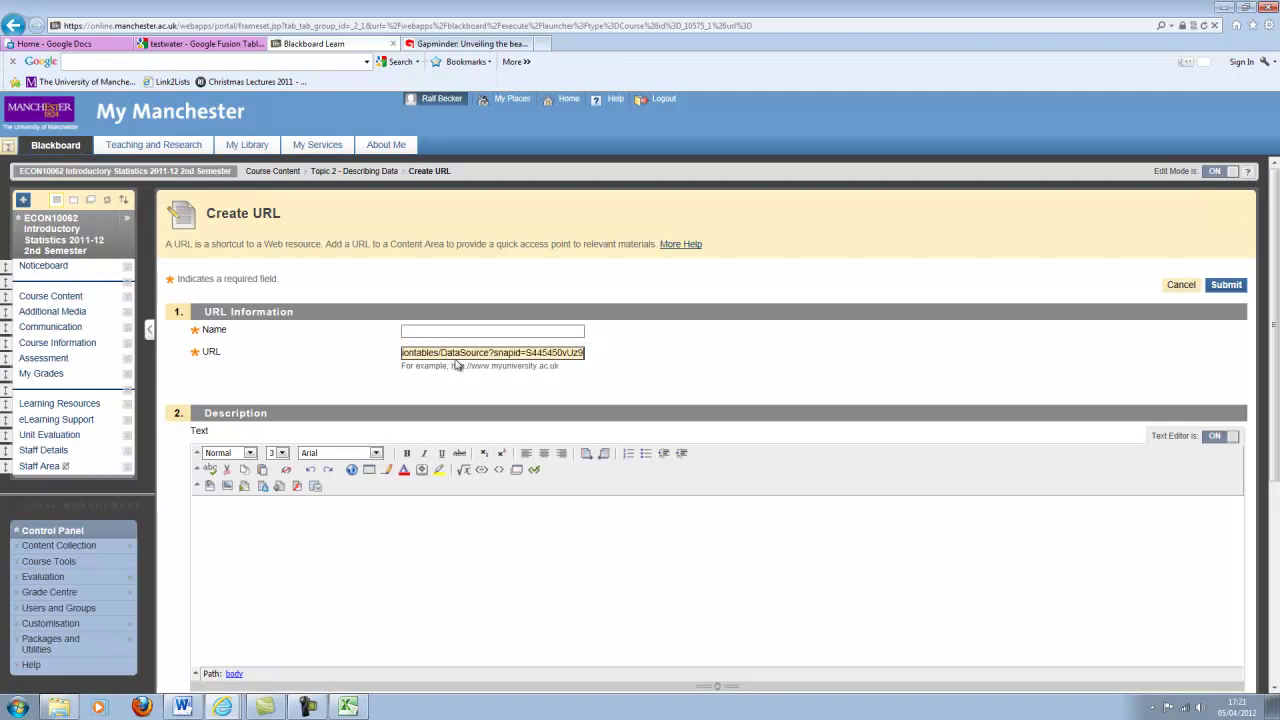
left_click(448, 333)
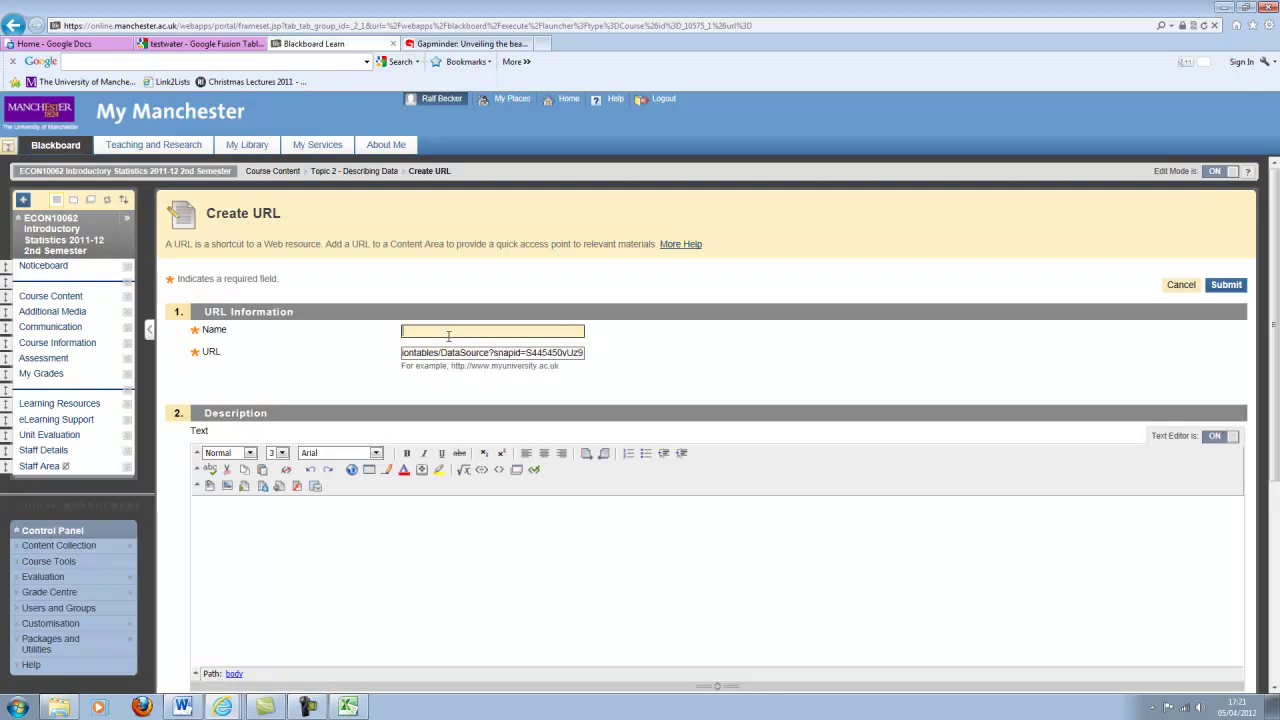
type("Water map")
left_click(463, 627)
Set the Water map link to open in a new window, submit it, and follow it.
scroll(463, 612, "down", 3)
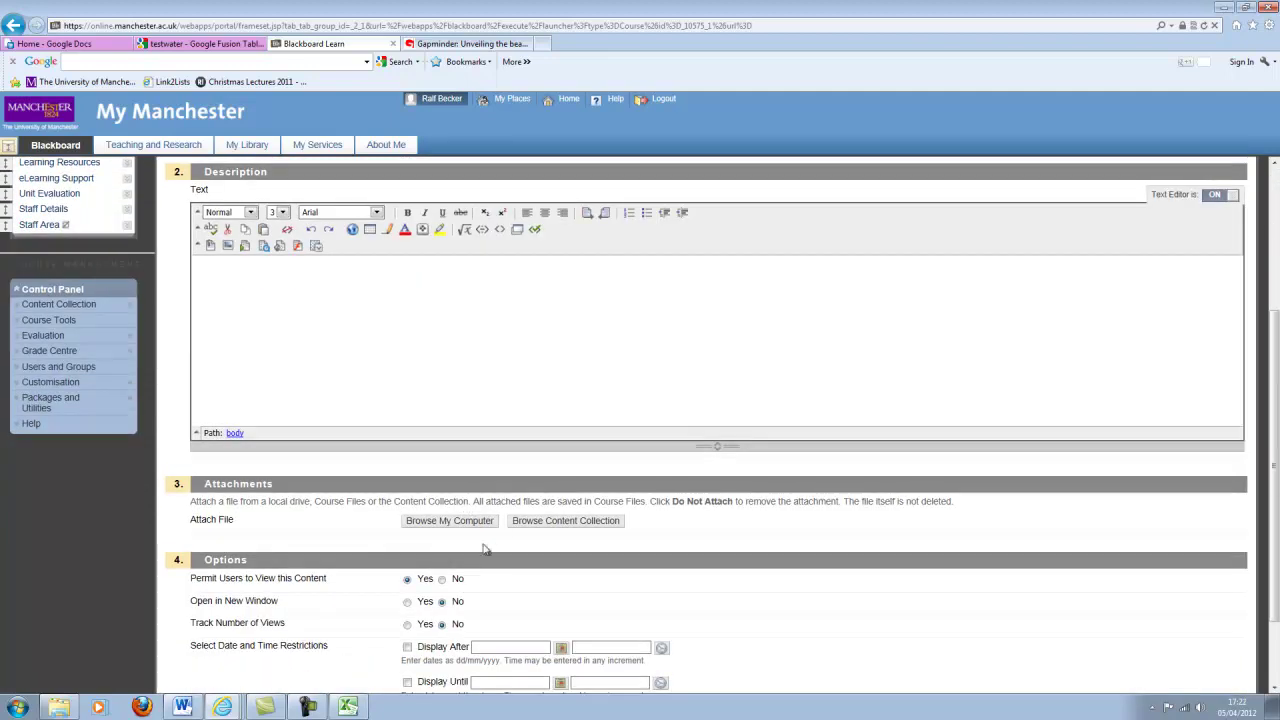
left_click(407, 605)
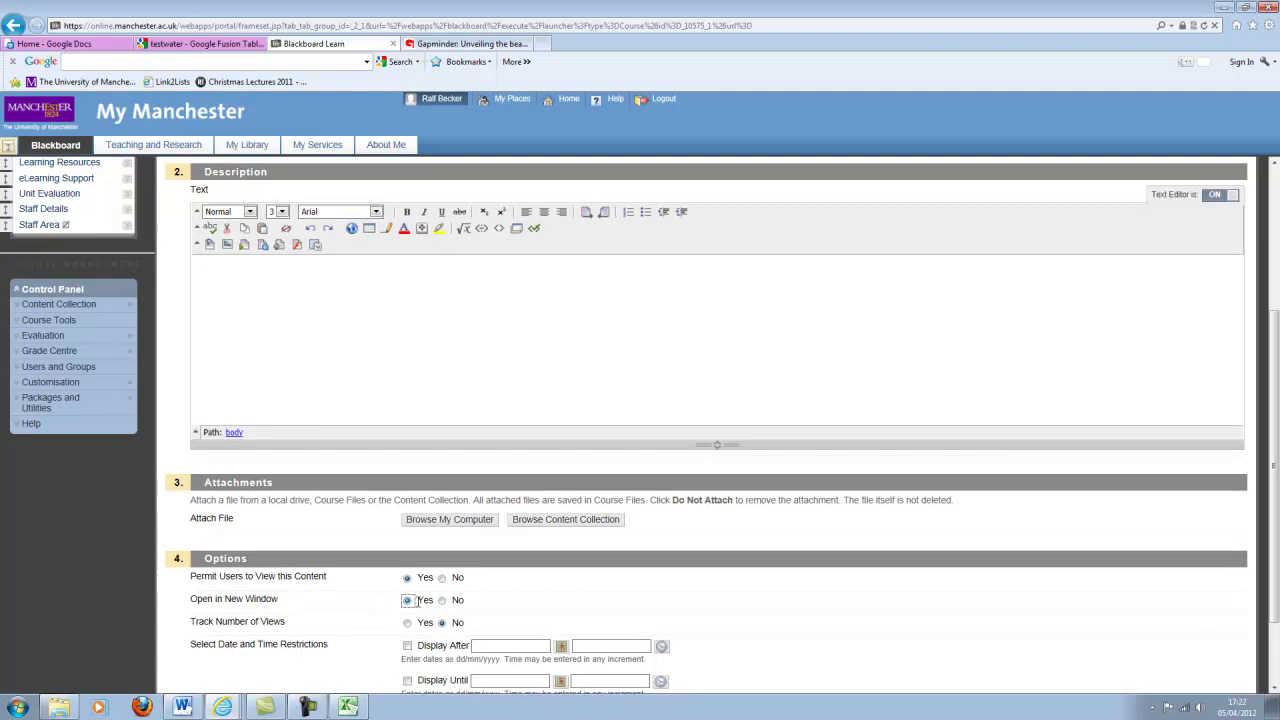
left_click(1275, 248)
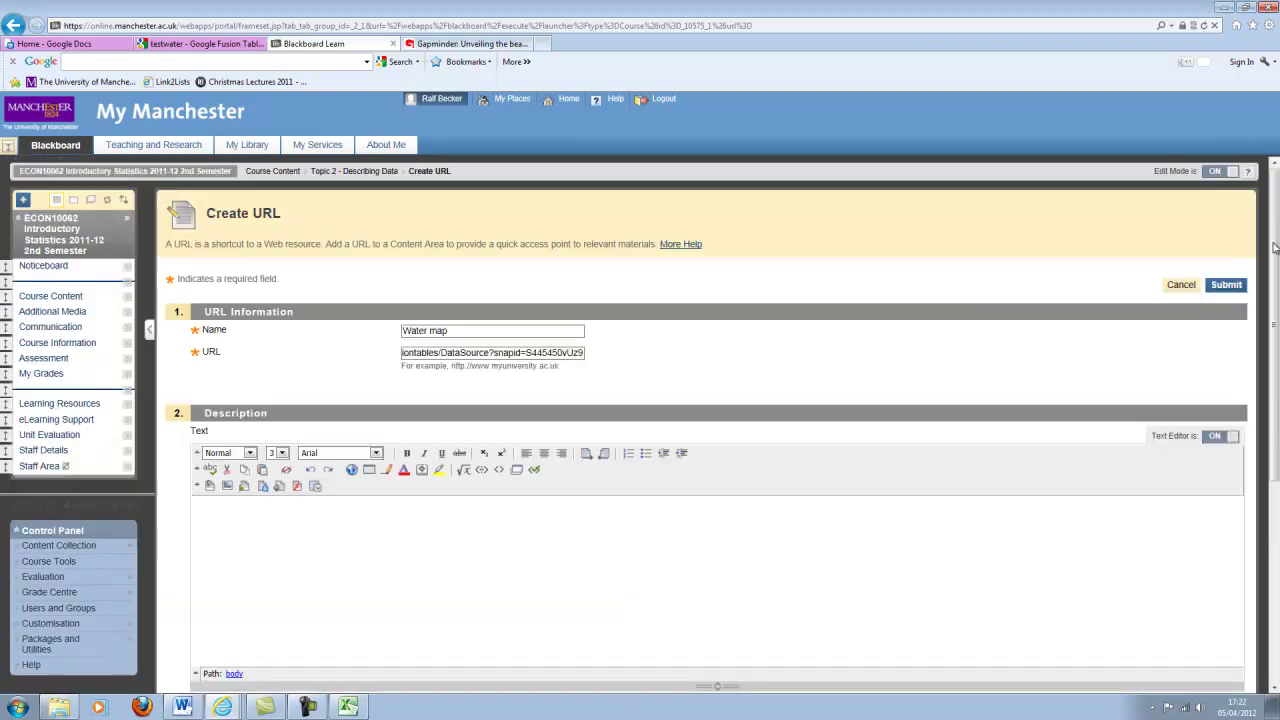
left_click(1226, 284)
scroll(398, 345, "down", 10)
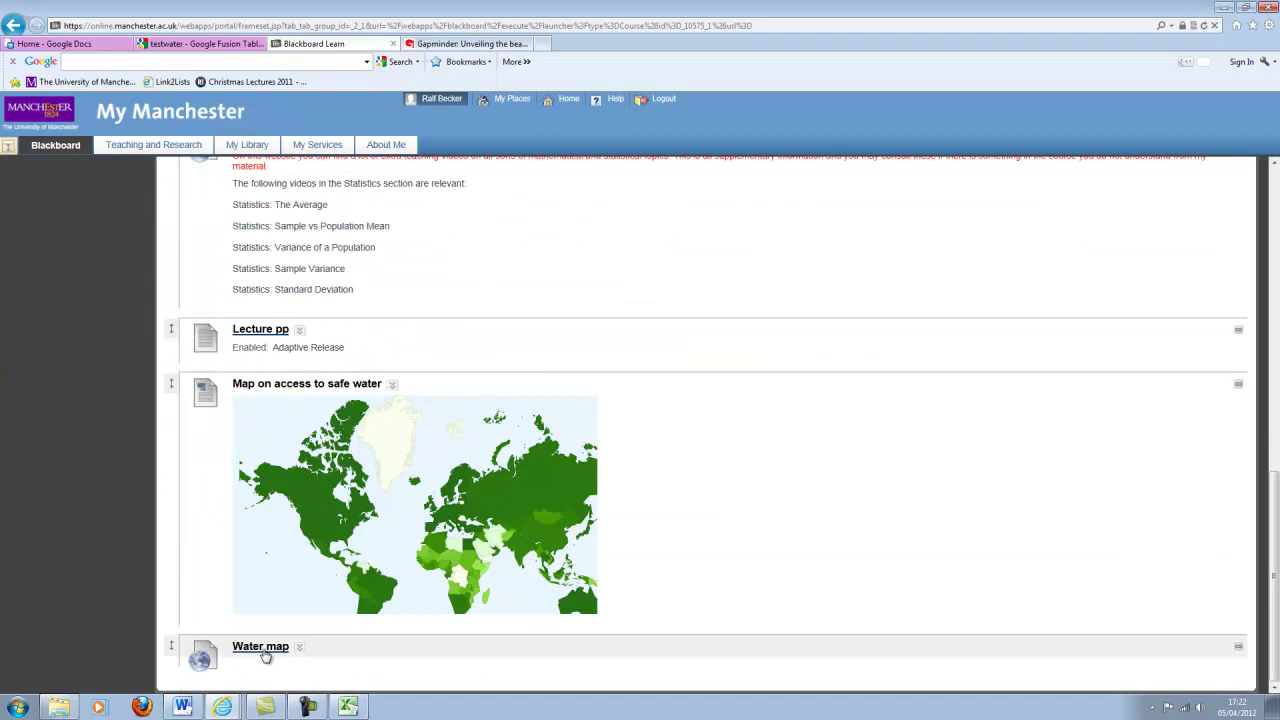
left_click(260, 652)
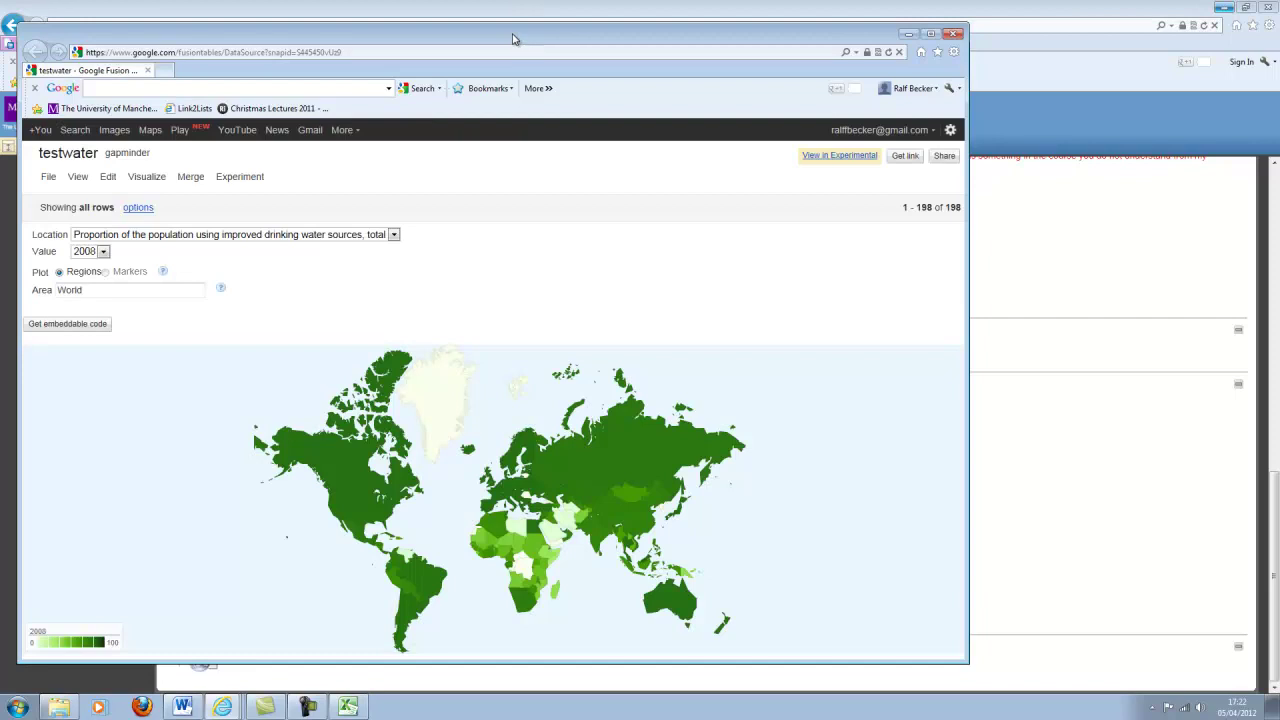
Maximise the linked map window and confirm the Value stays on 2008.
double_click(512, 38)
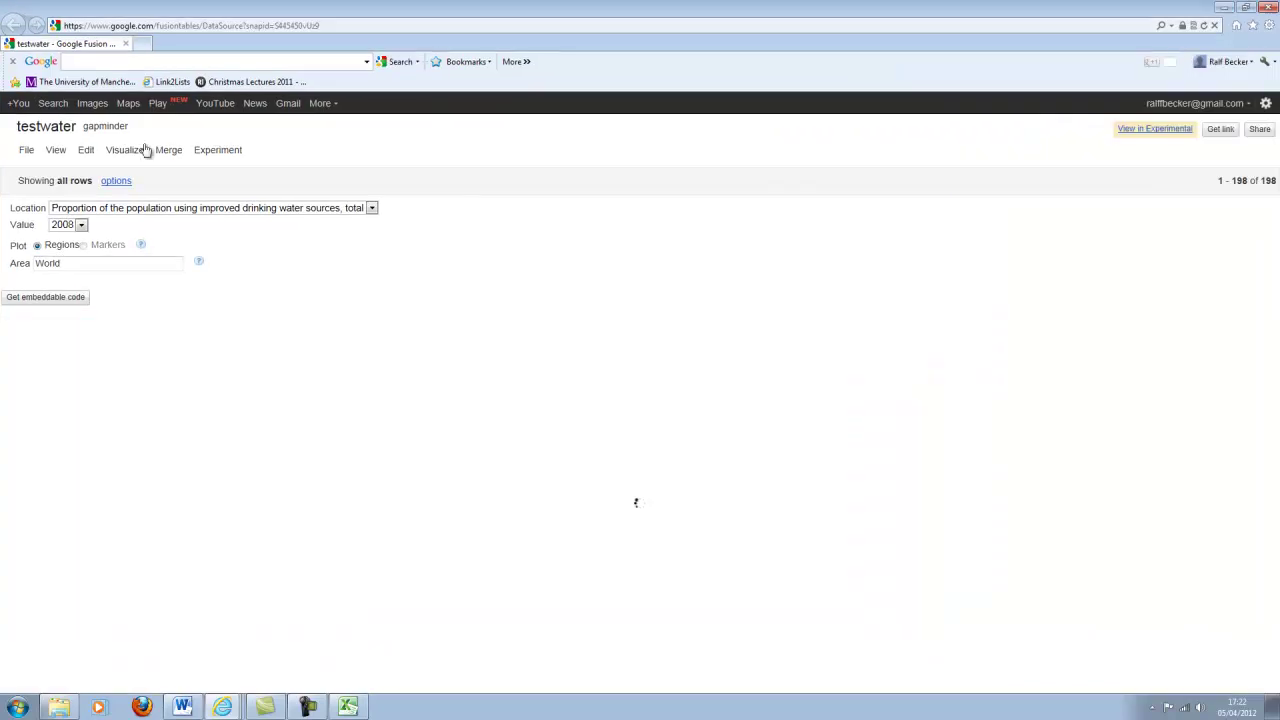
left_click(82, 226)
left_click(82, 226)
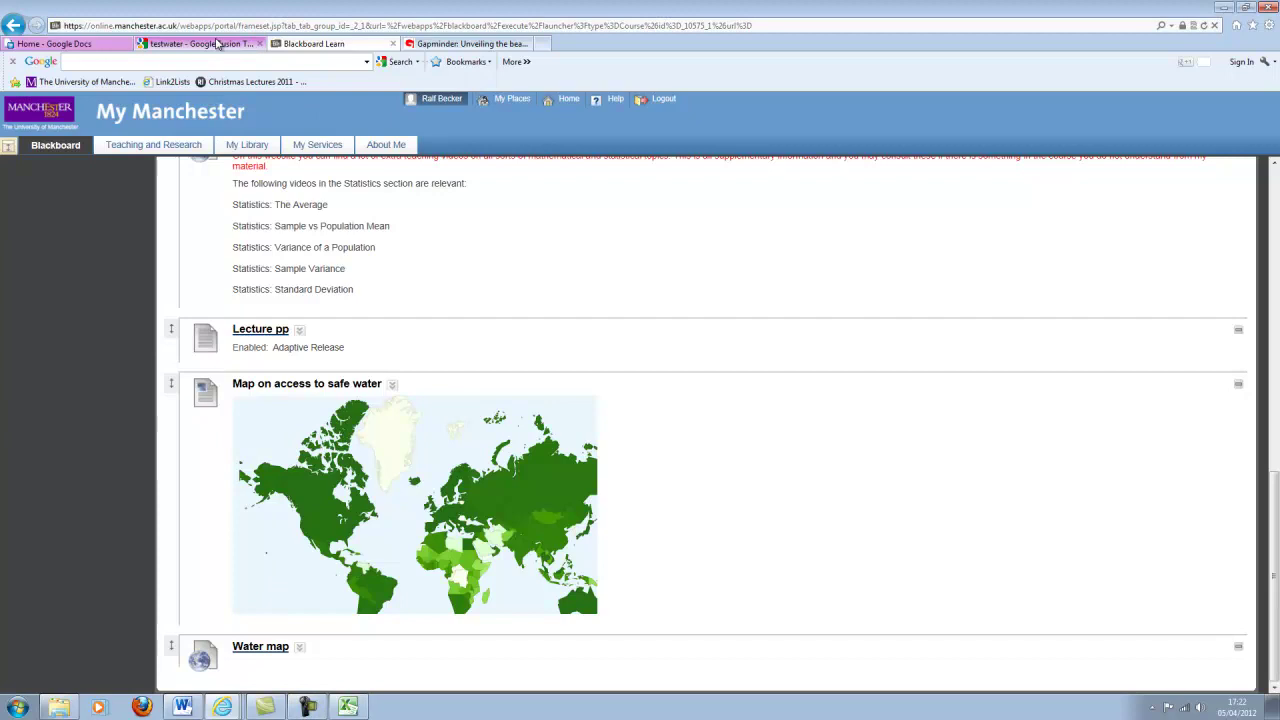
Back on the testwater tab, dismiss the share-link dialog and redraw the world intensity map.
left_click(213, 44)
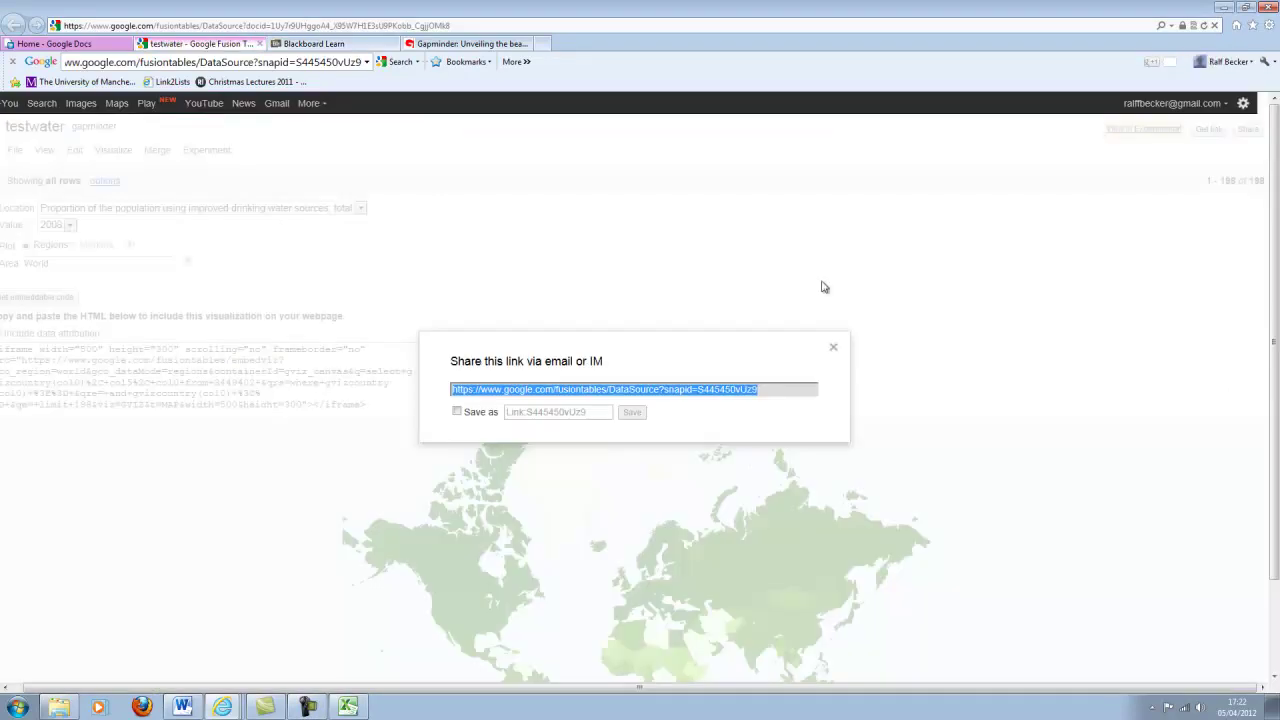
left_click(833, 347)
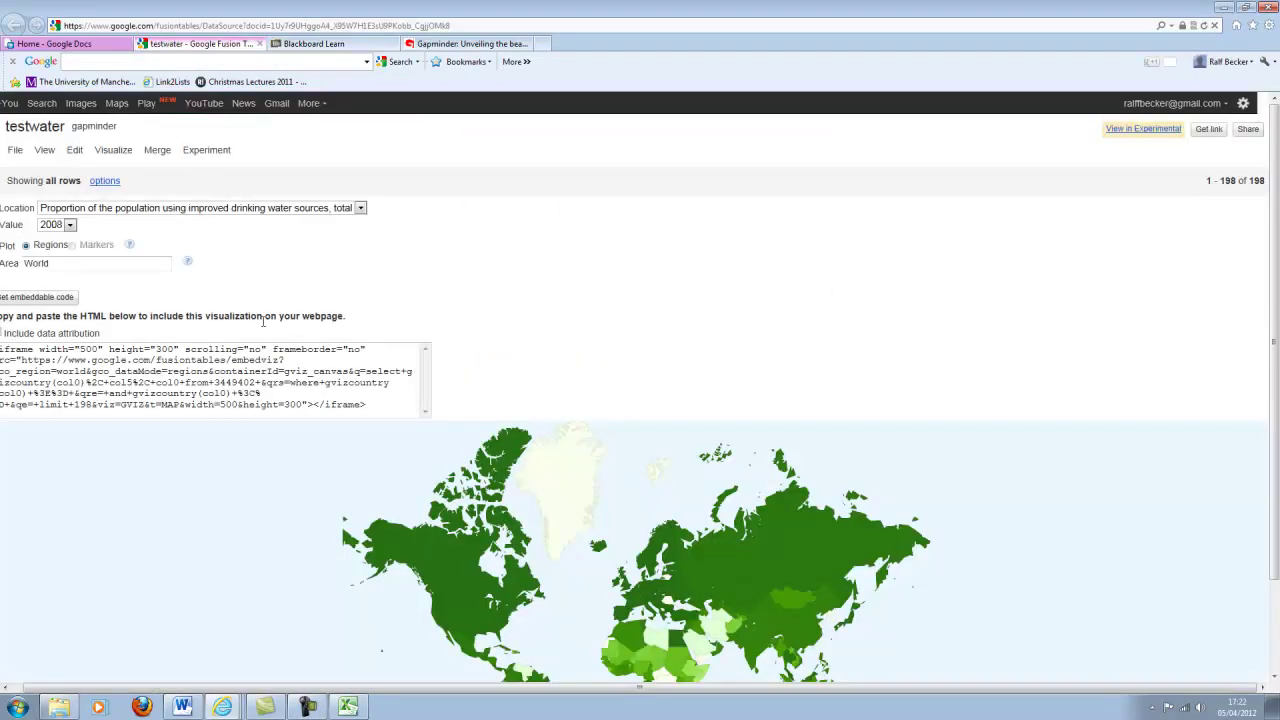
scroll(247, 281, "down", 1)
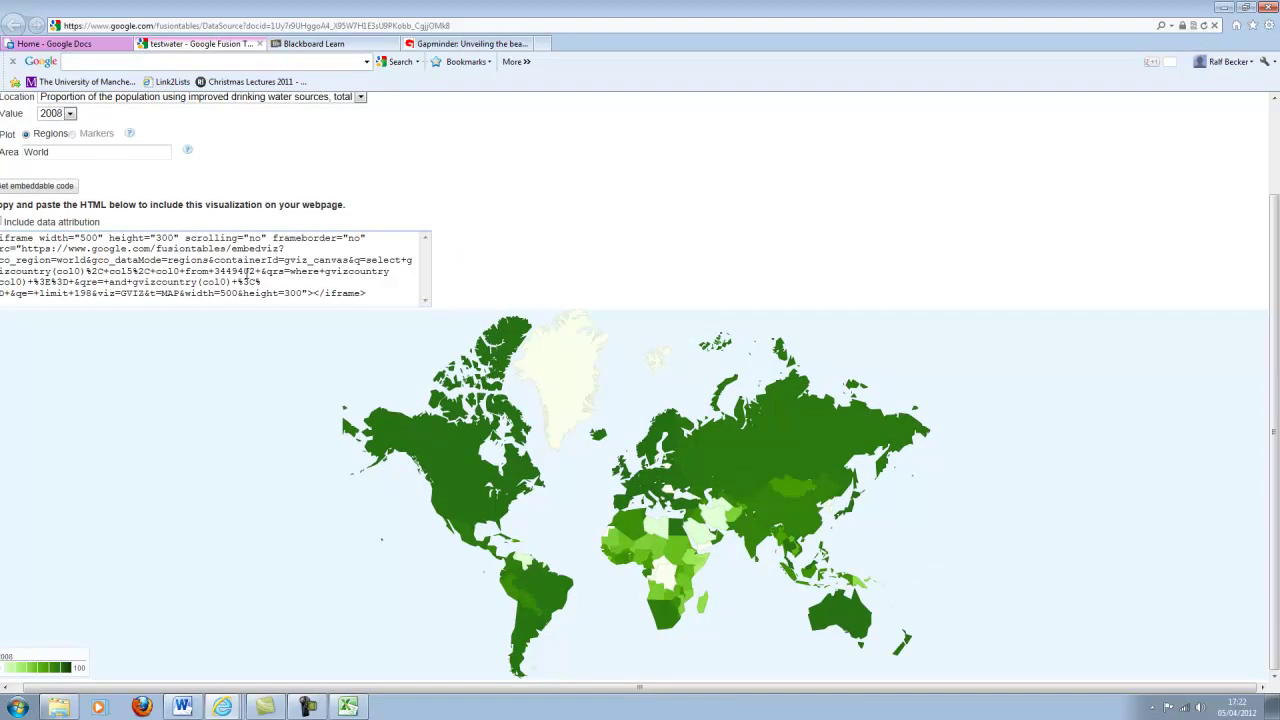
scroll(247, 281, "up", 1)
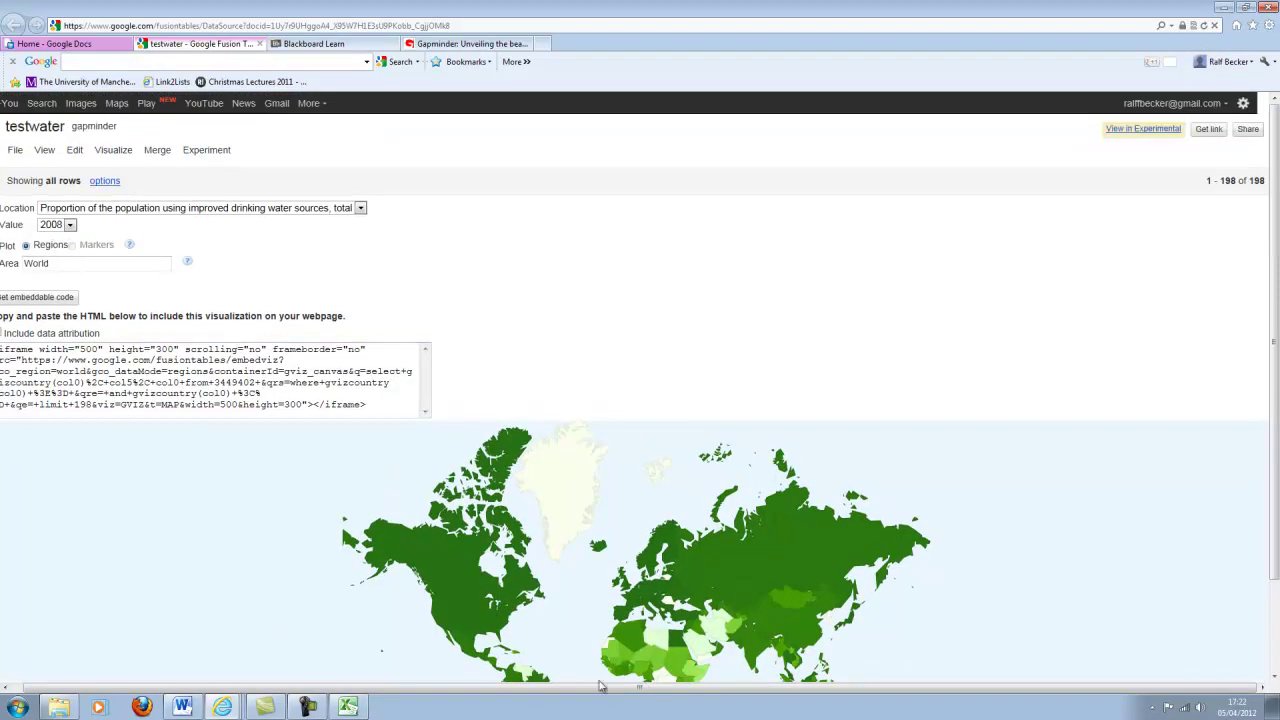
left_click_drag(597, 690, 432, 672)
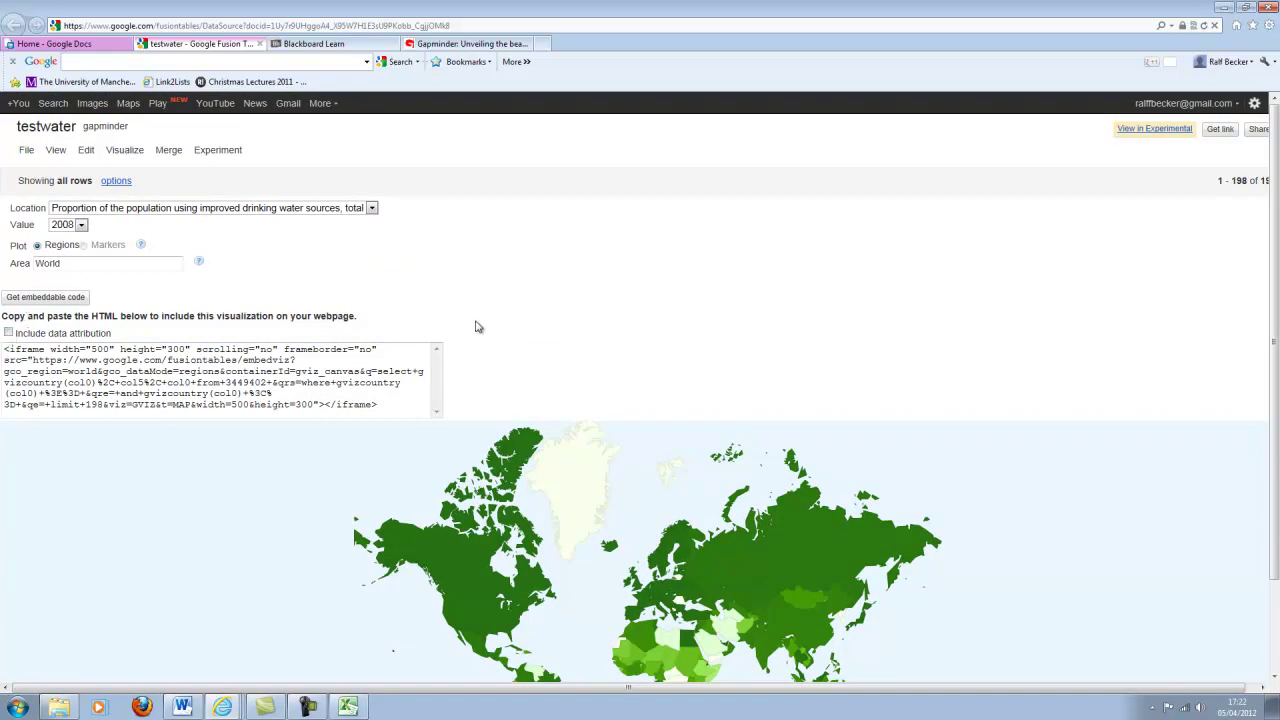
left_click(113, 150)
left_click(118, 217)
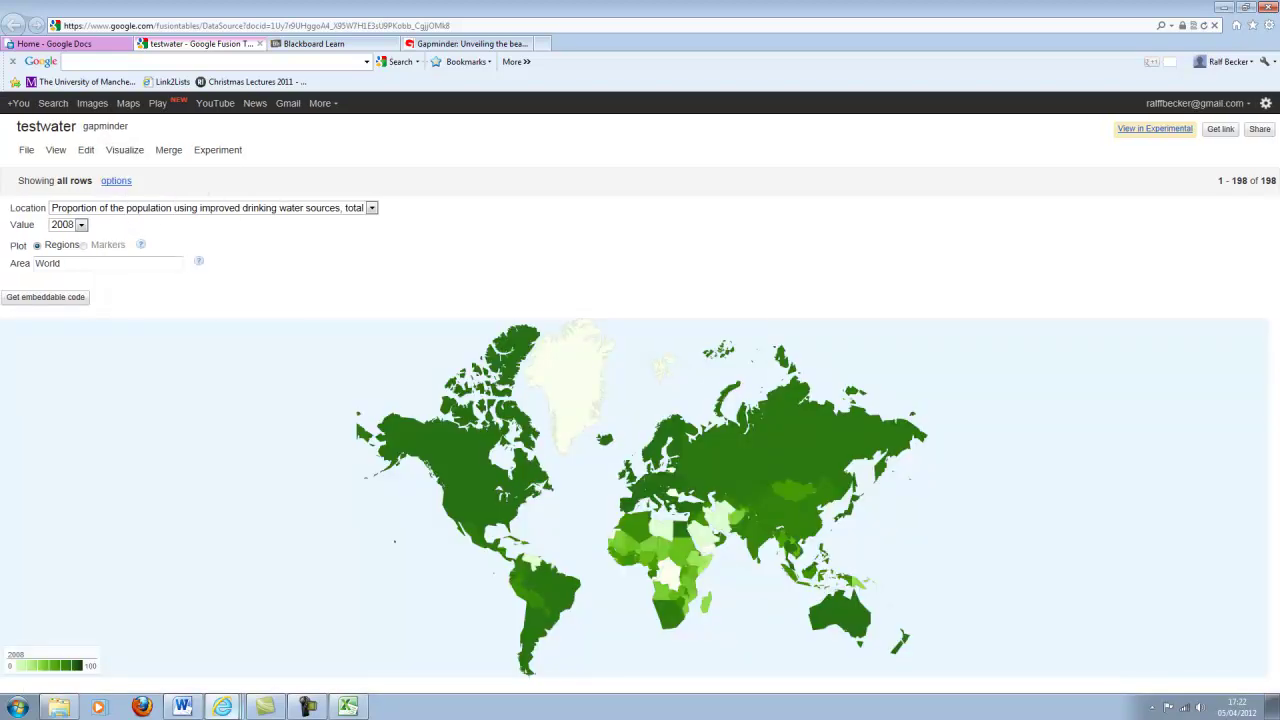
Restore and narrow the map's browser window, then bring blank Word Document1 up beside it.
left_click(184, 707)
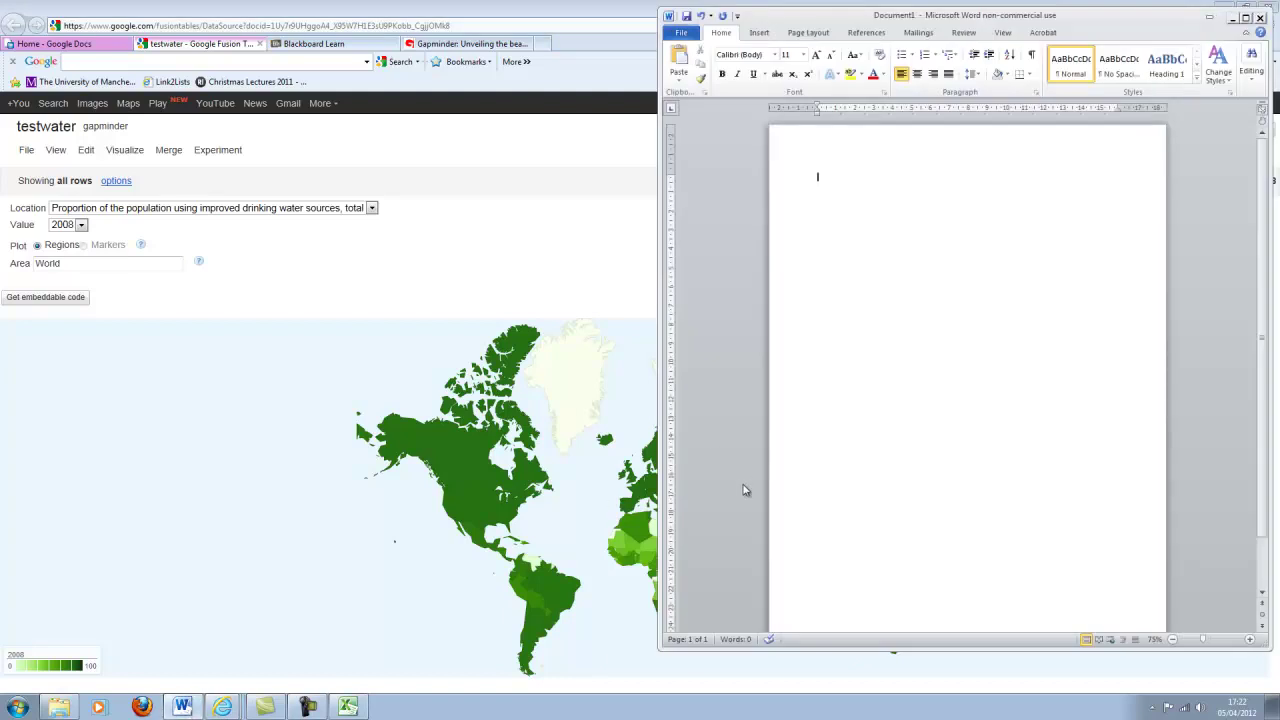
left_click(372, 20)
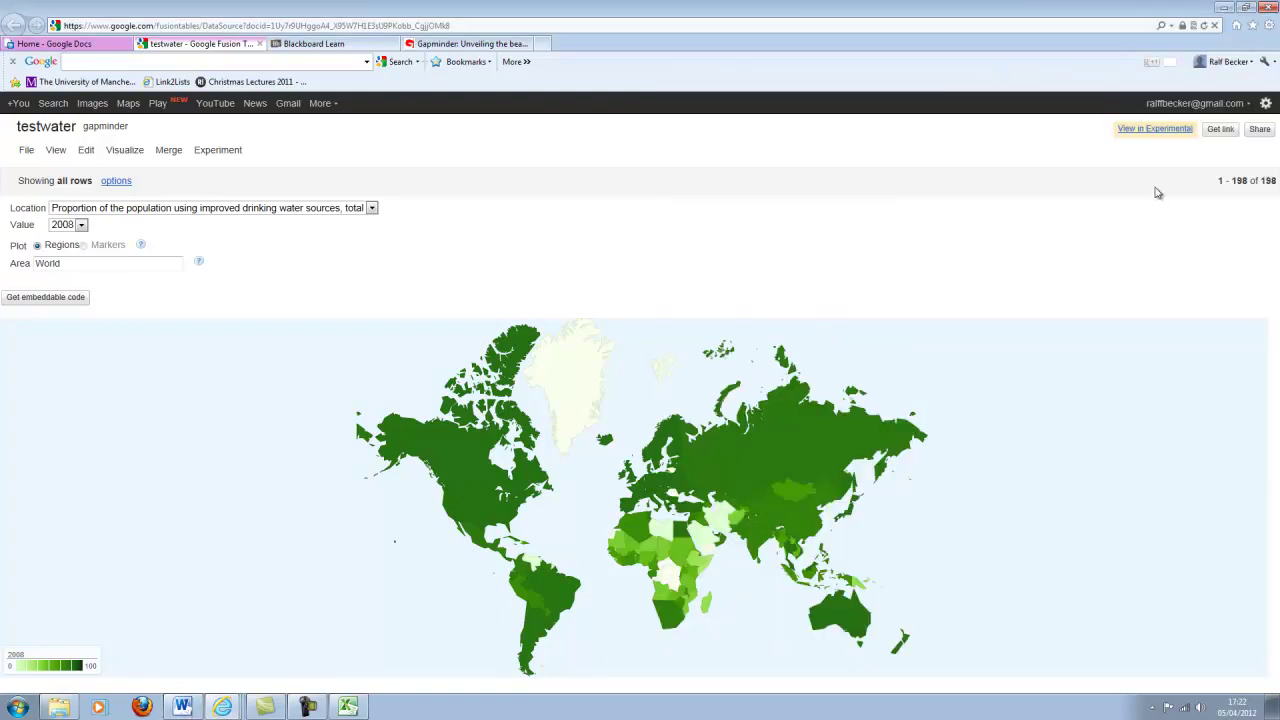
left_click(1246, 8)
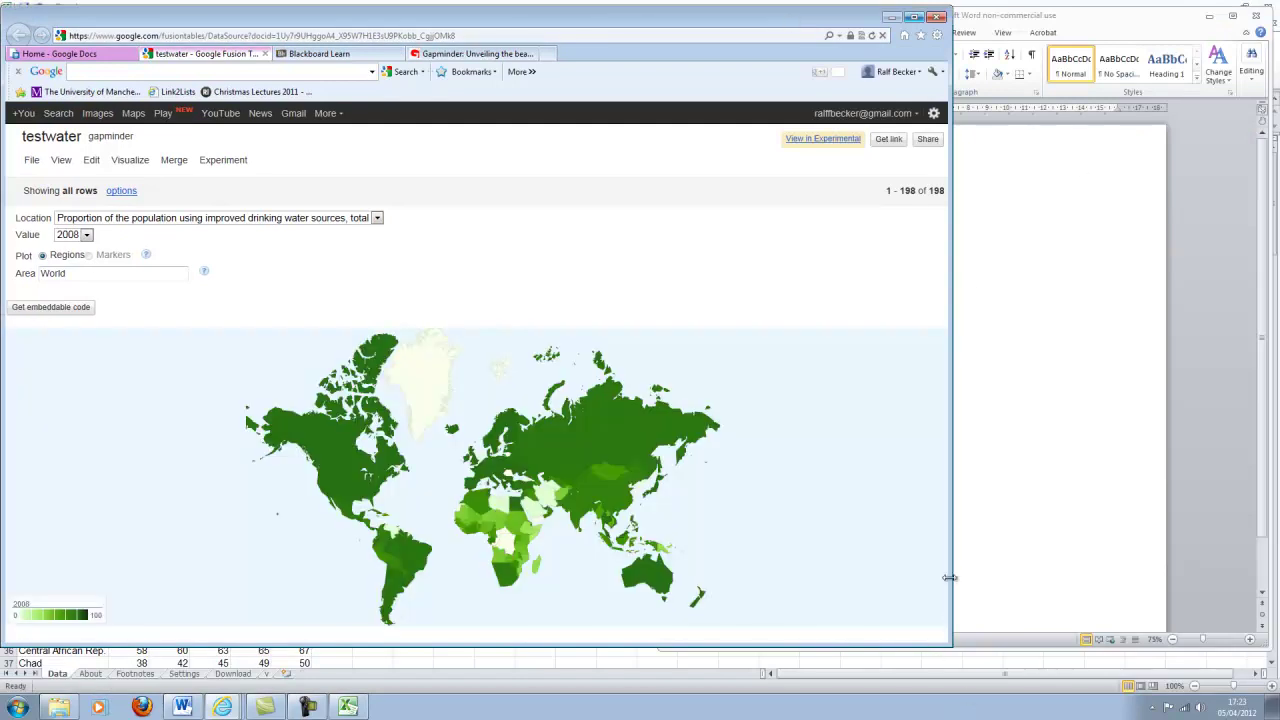
left_click_drag(801, 21, 901, 16)
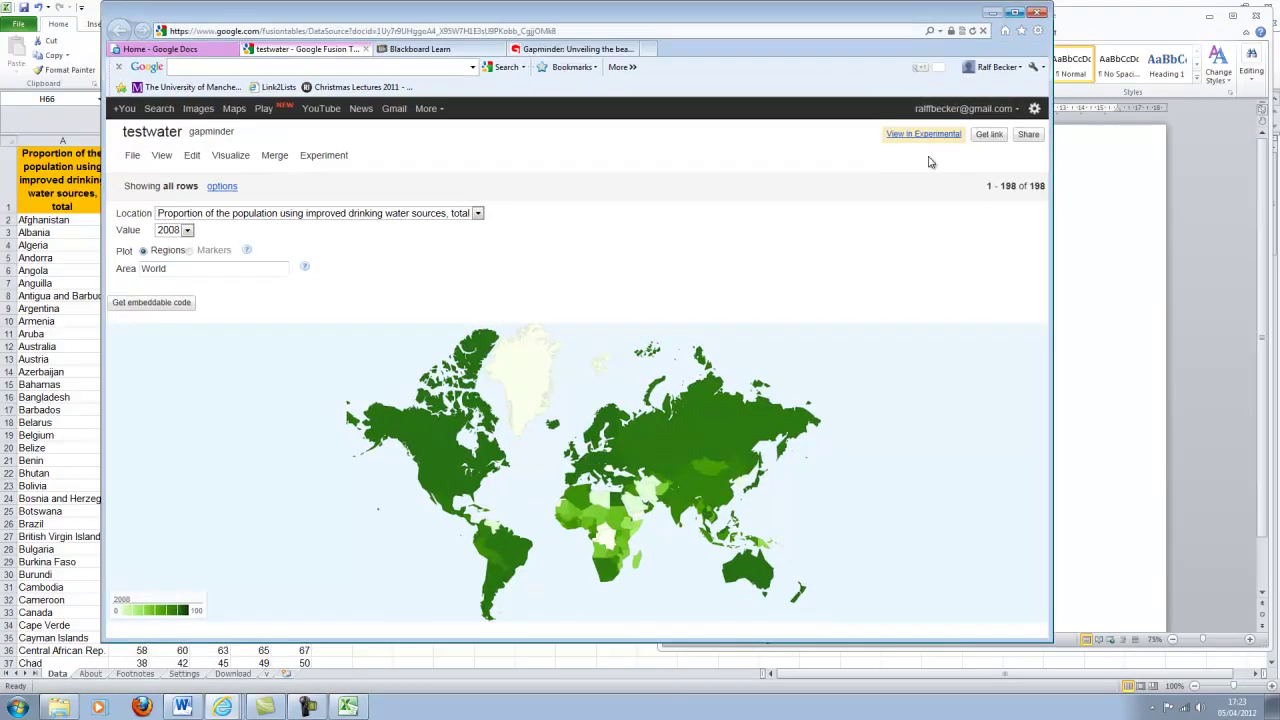
left_click_drag(1047, 637, 1054, 645)
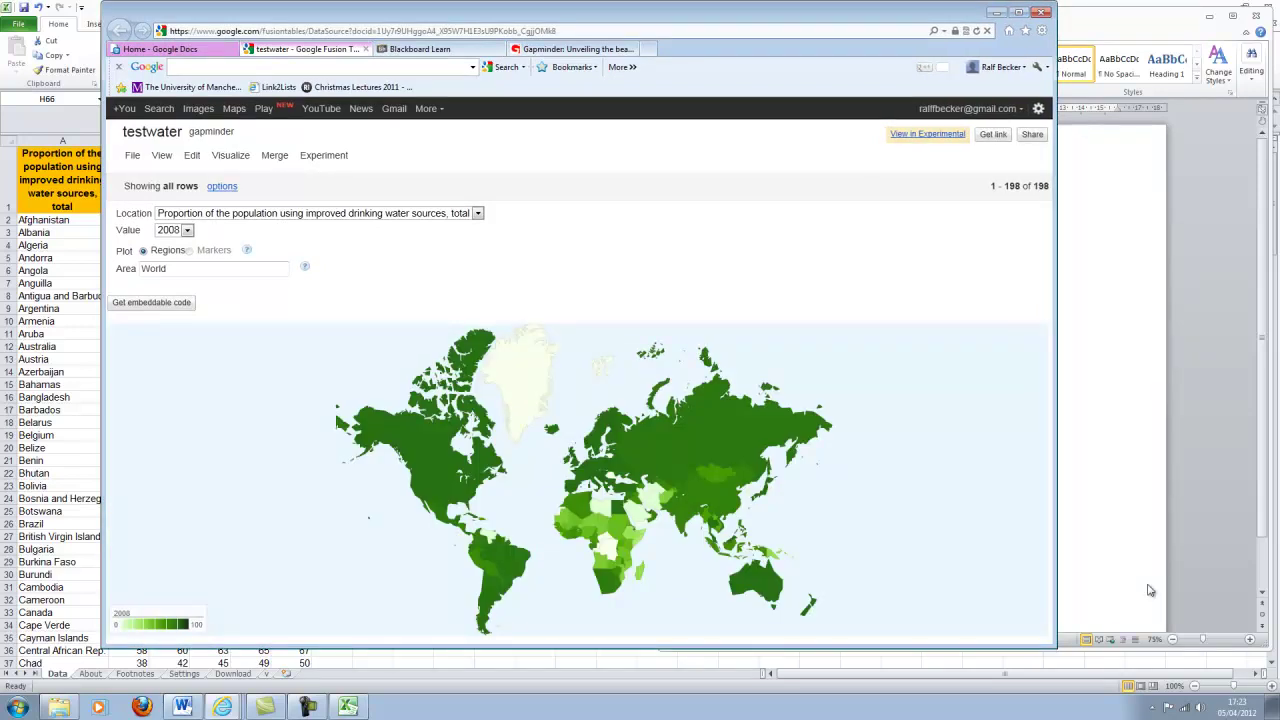
left_click_drag(1055, 550, 915, 540)
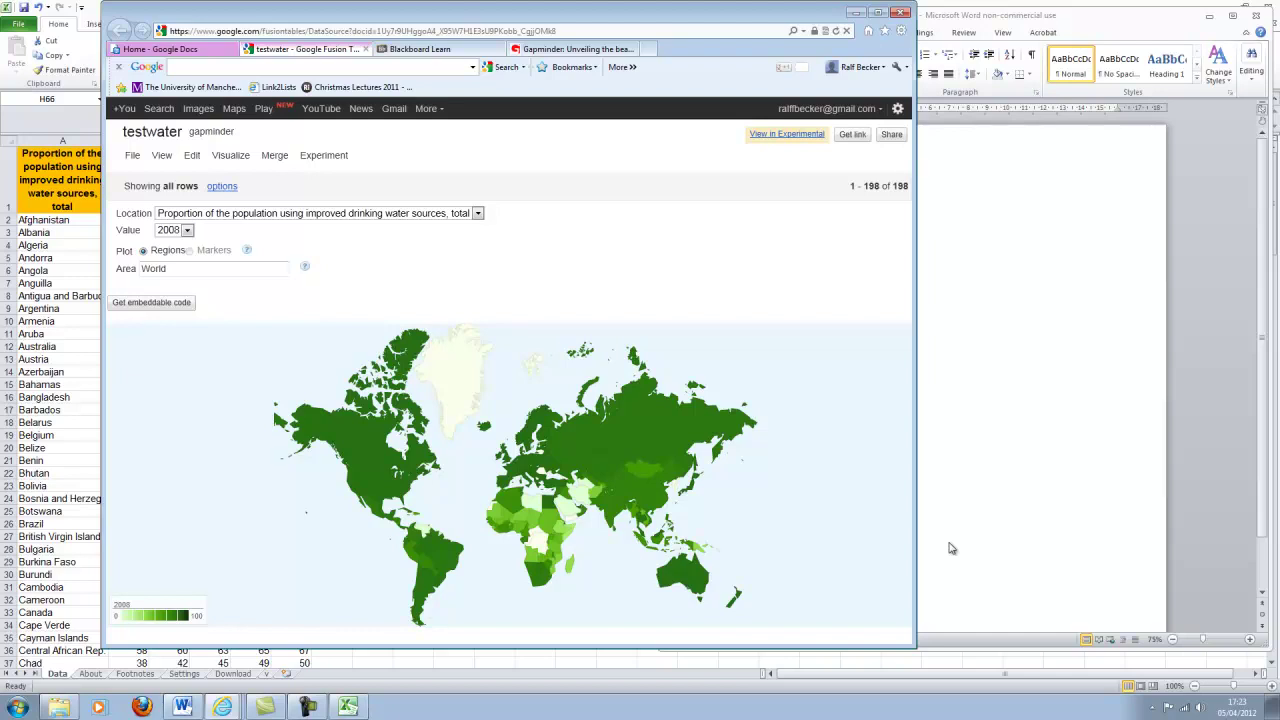
left_click(190, 706)
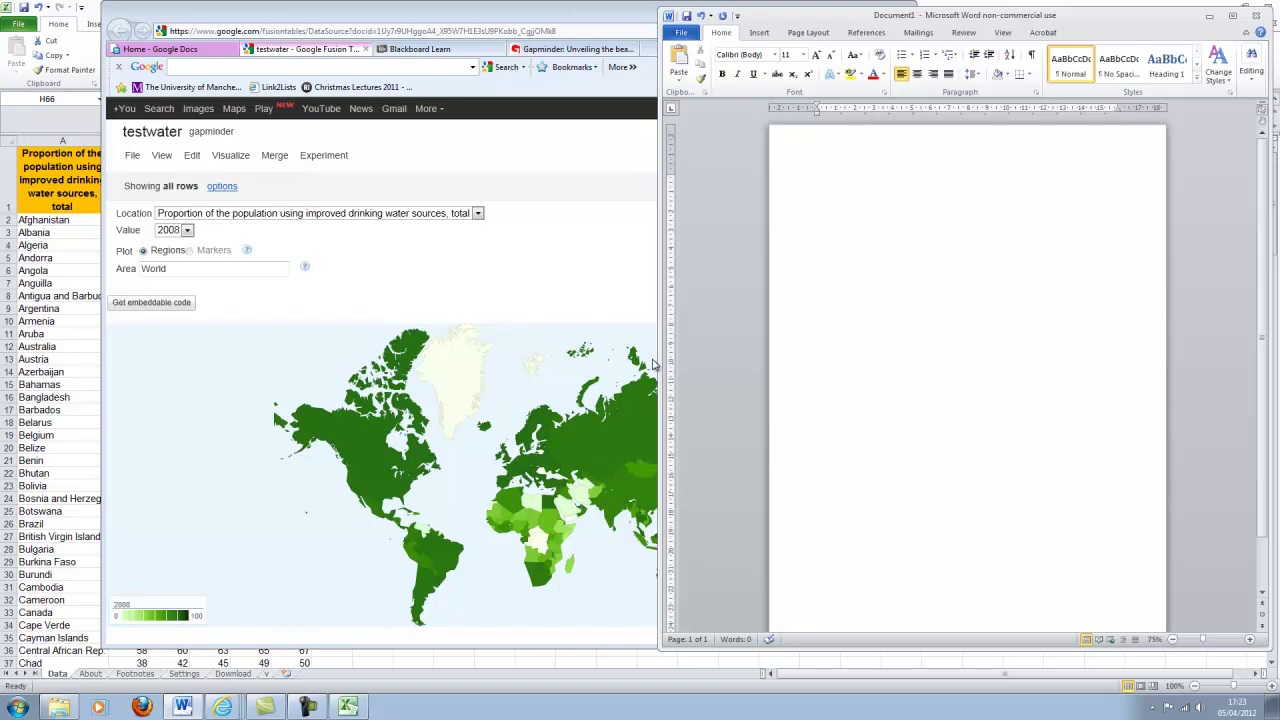
Paste the map-page screenshot into Document1, review its Format Picture crop settings, and close them.
key("ctrl+v")
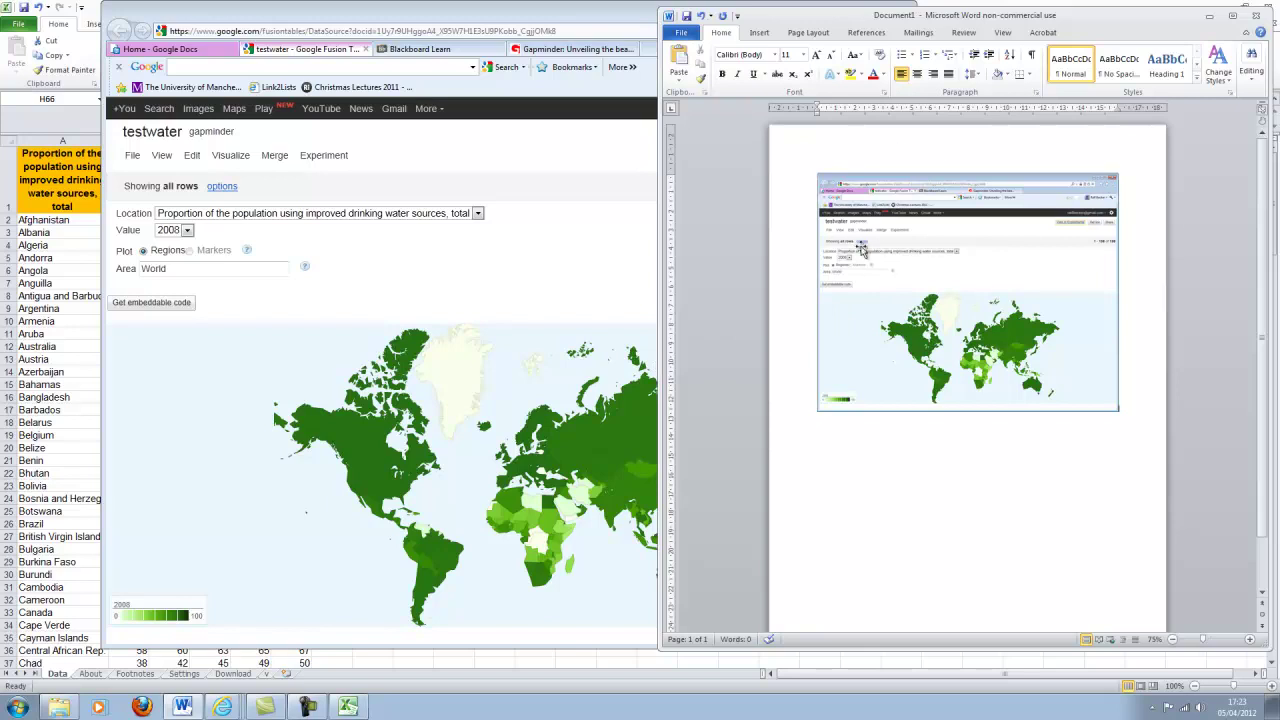
right_click(996, 264)
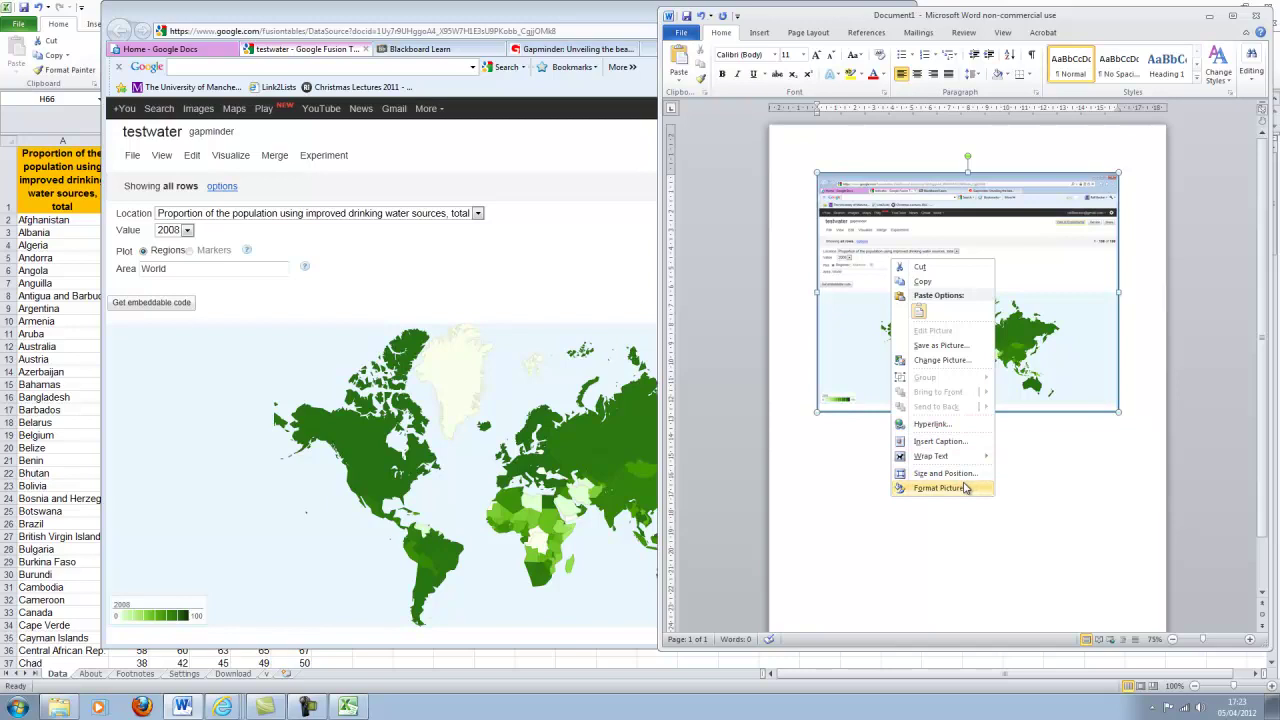
left_click(940, 488)
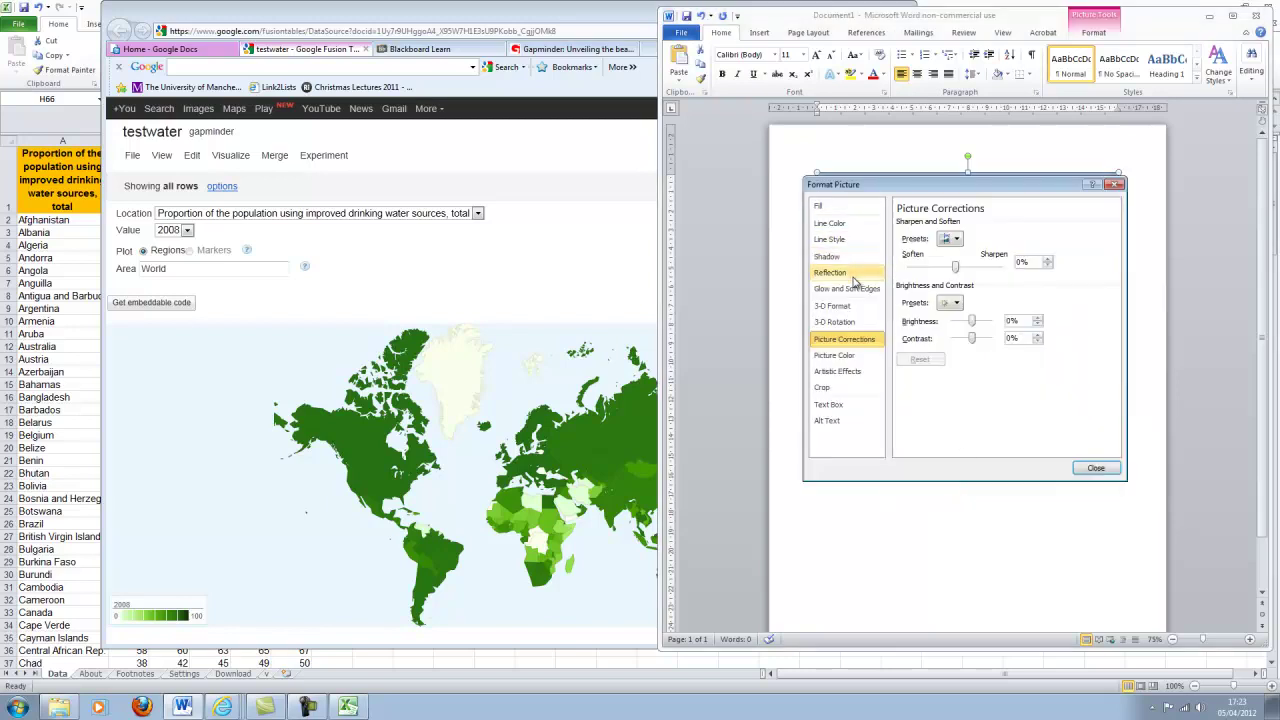
left_click(830, 387)
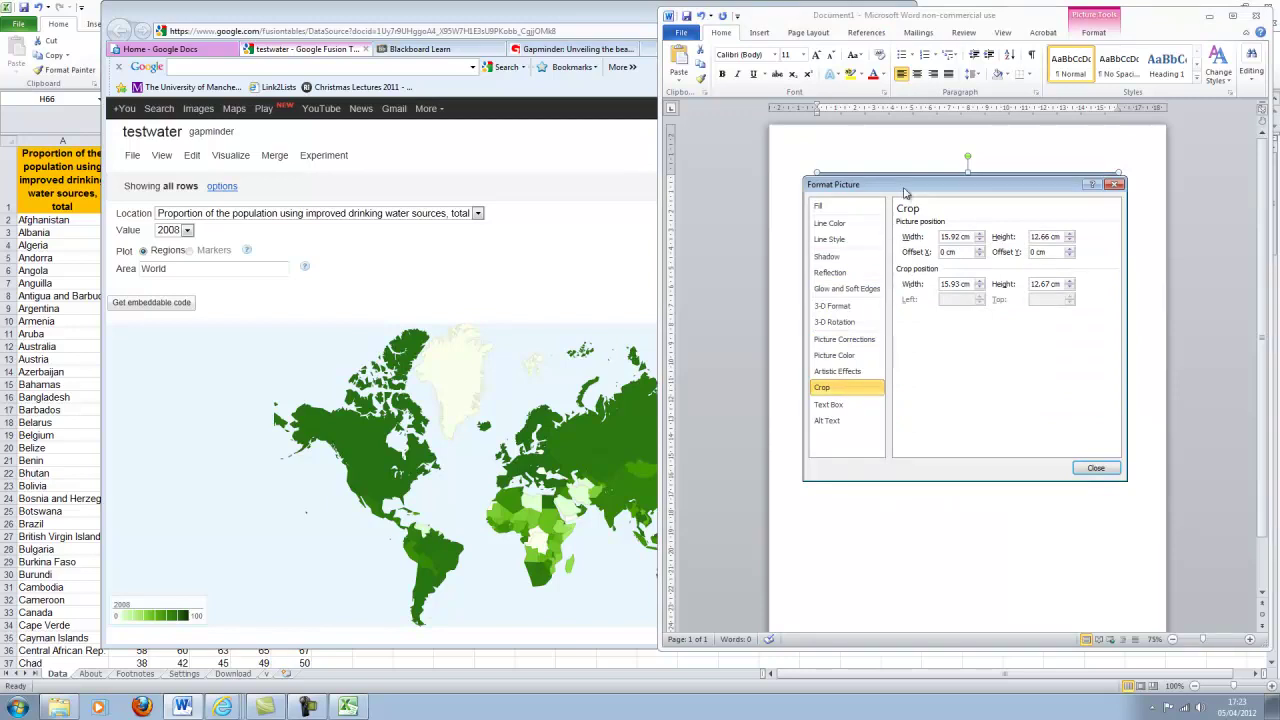
left_click_drag(905, 192, 897, 442)
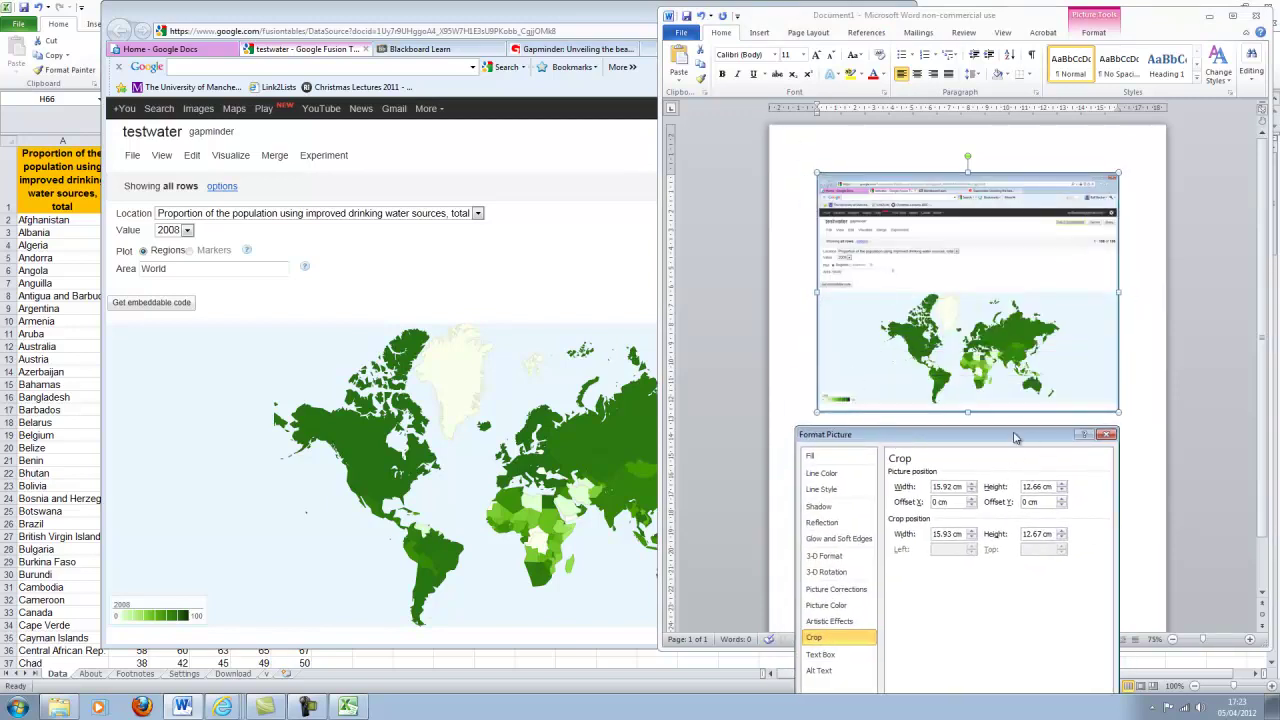
left_click_drag(1015, 437, 1038, 227)
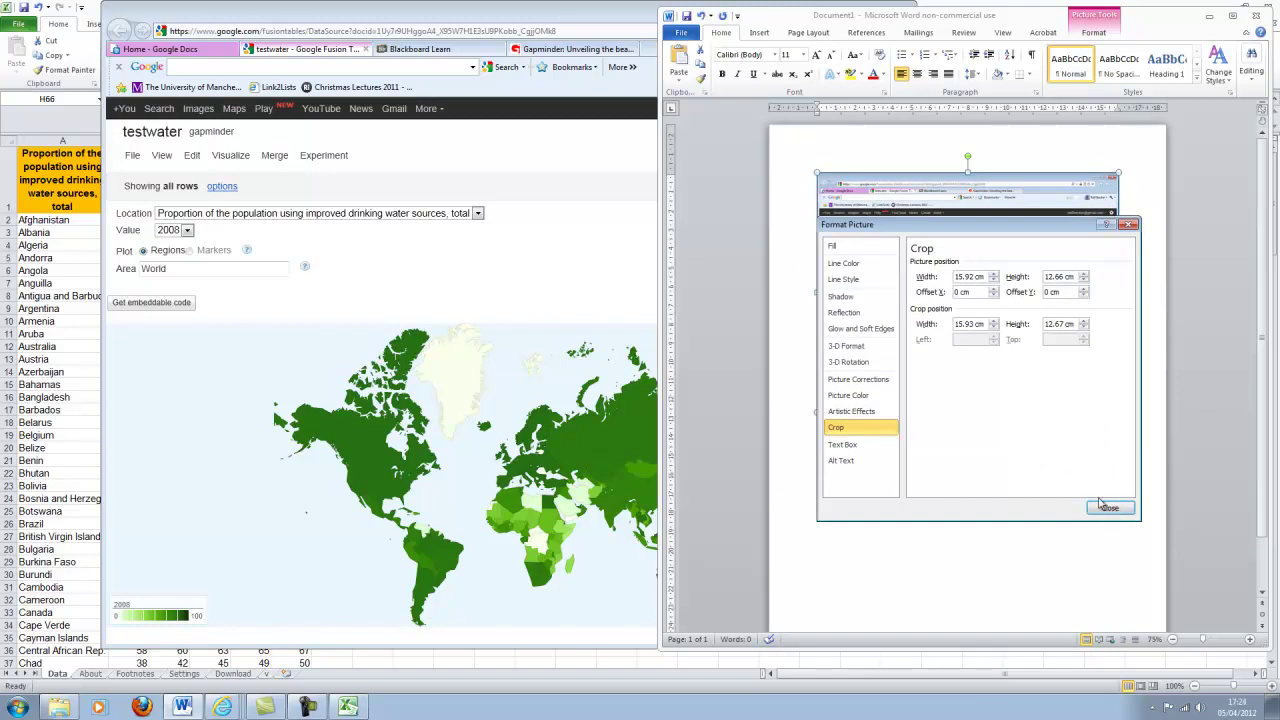
left_click(1105, 506)
right_click(966, 306)
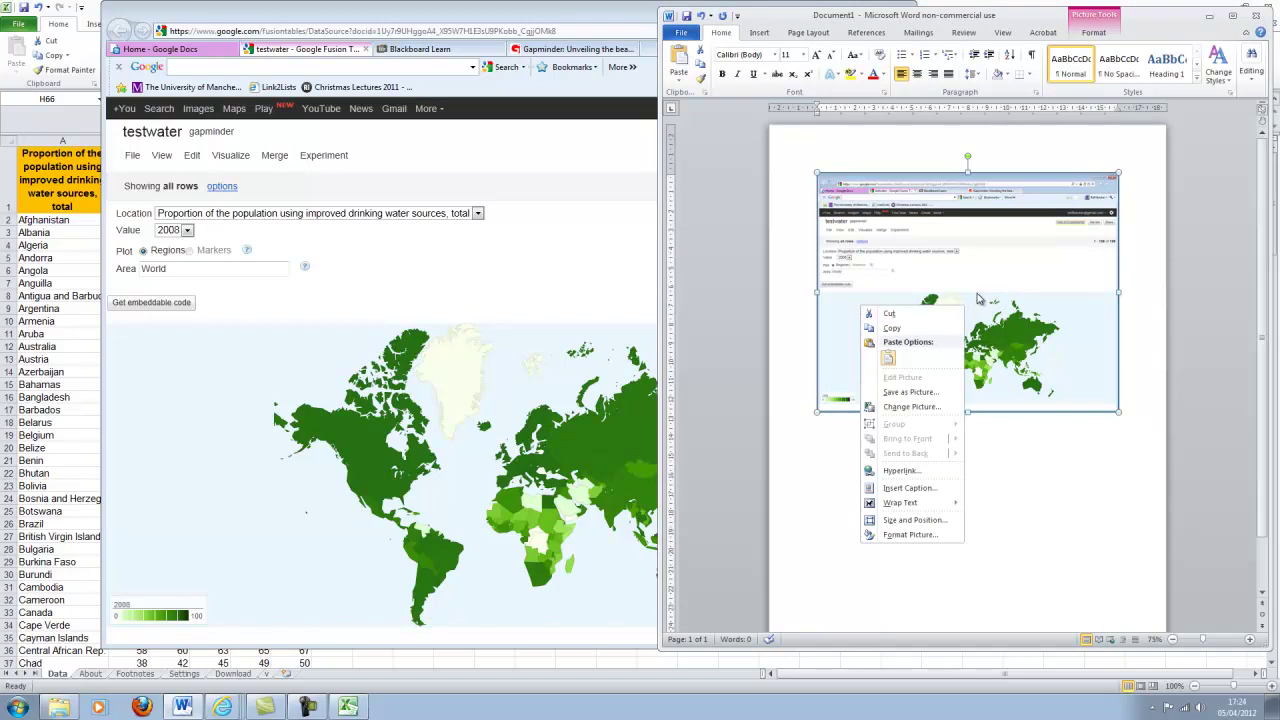
Point the picture save dialog at the ECON10062 > Examples folder.
left_click(912, 393)
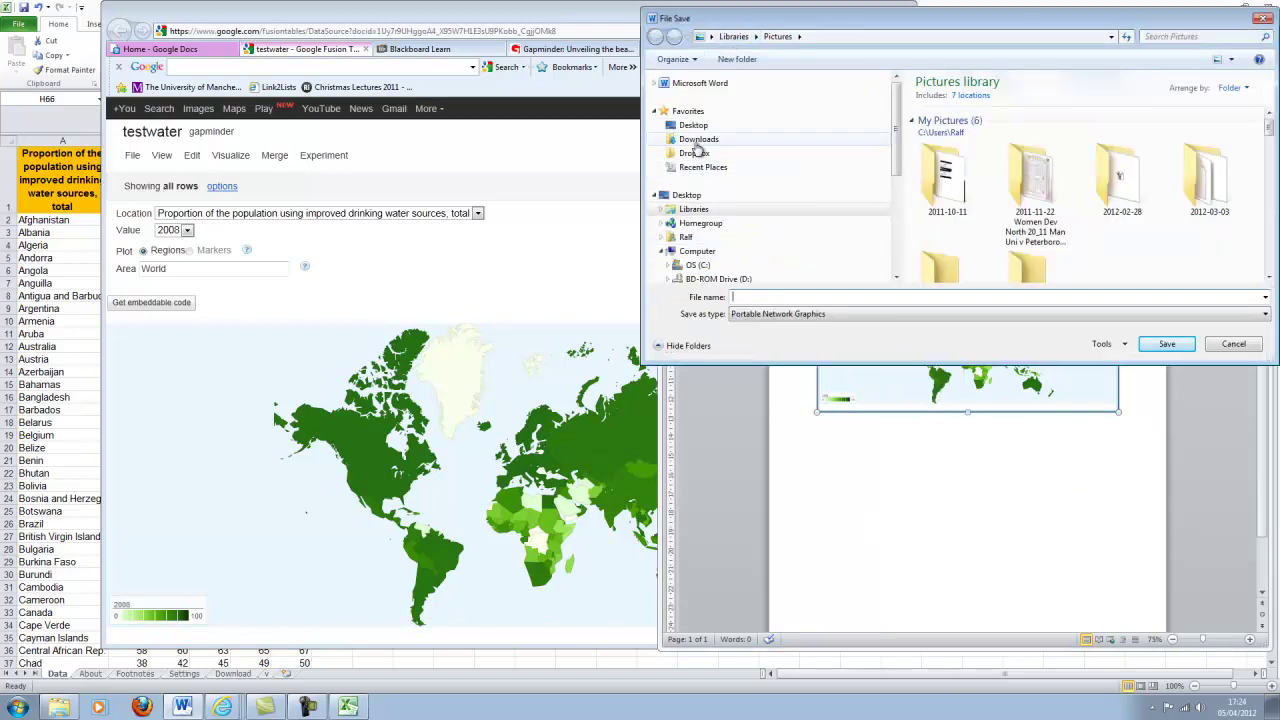
left_click(692, 125)
double_click(1147, 203)
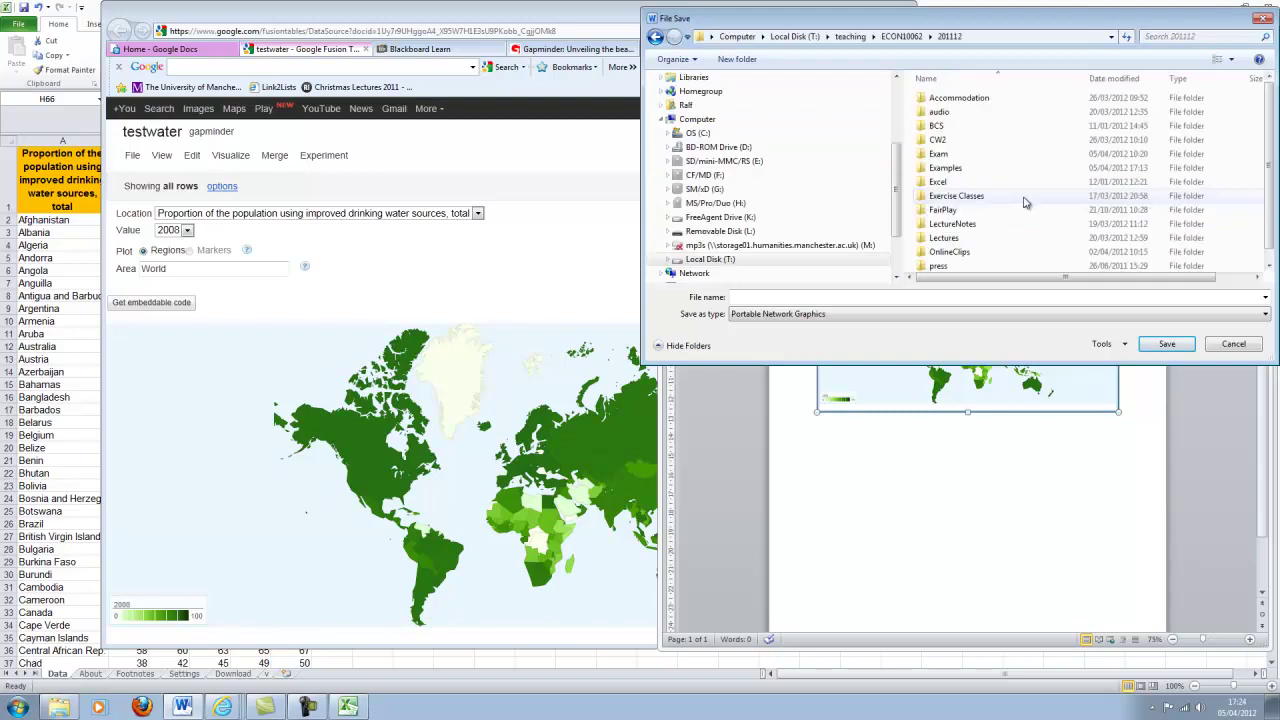
double_click(988, 178)
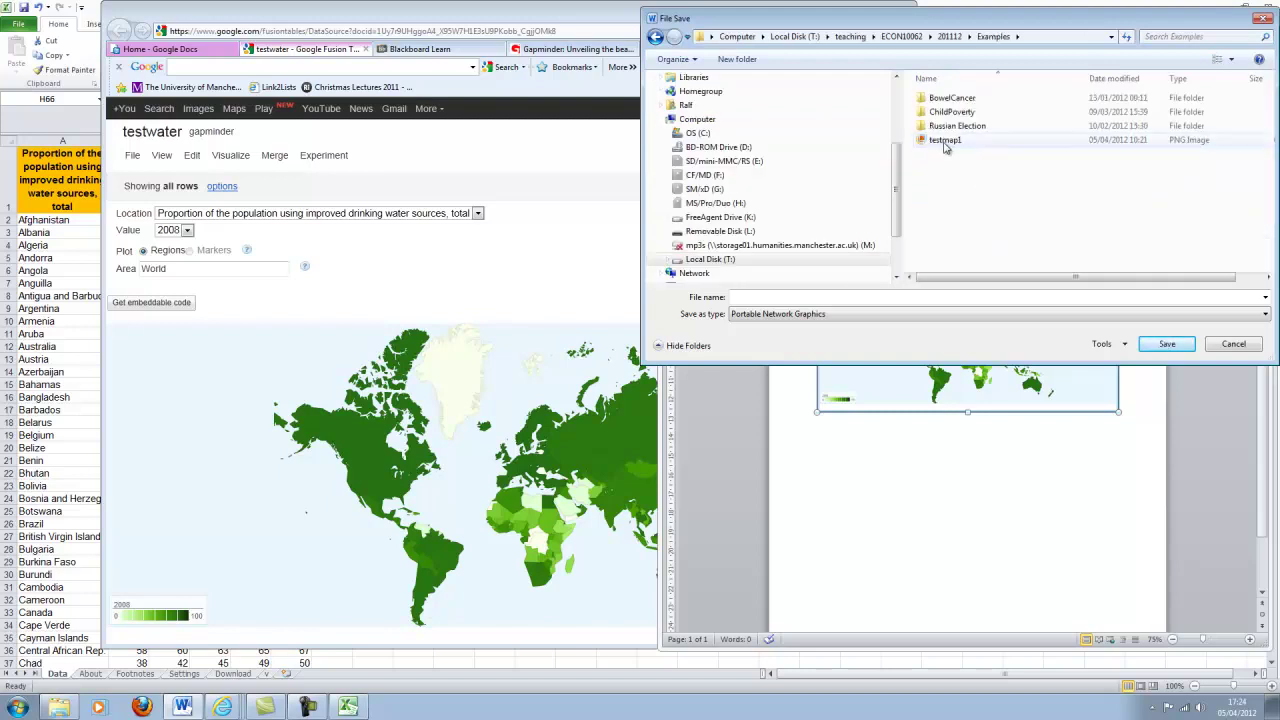
Save the picture as testmap1.png, replace the old copy, and open it from the Examples folder.
left_click(945, 141)
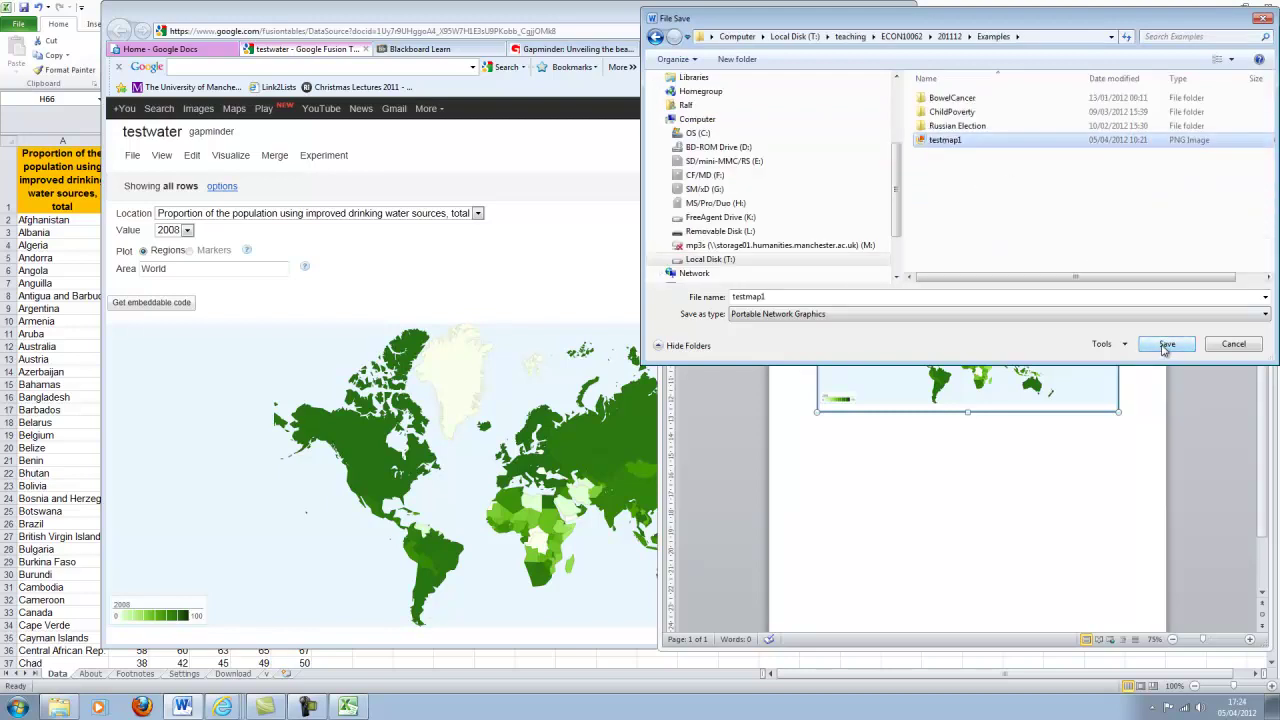
left_click(1166, 344)
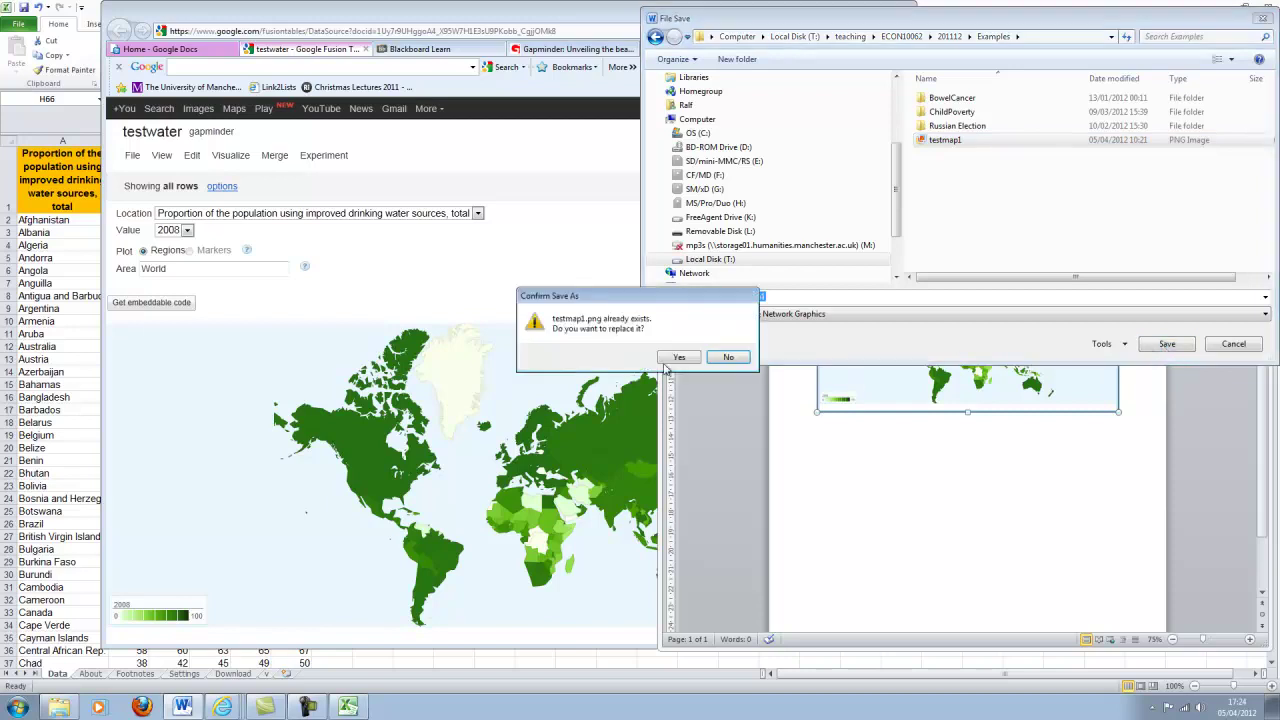
left_click(678, 358)
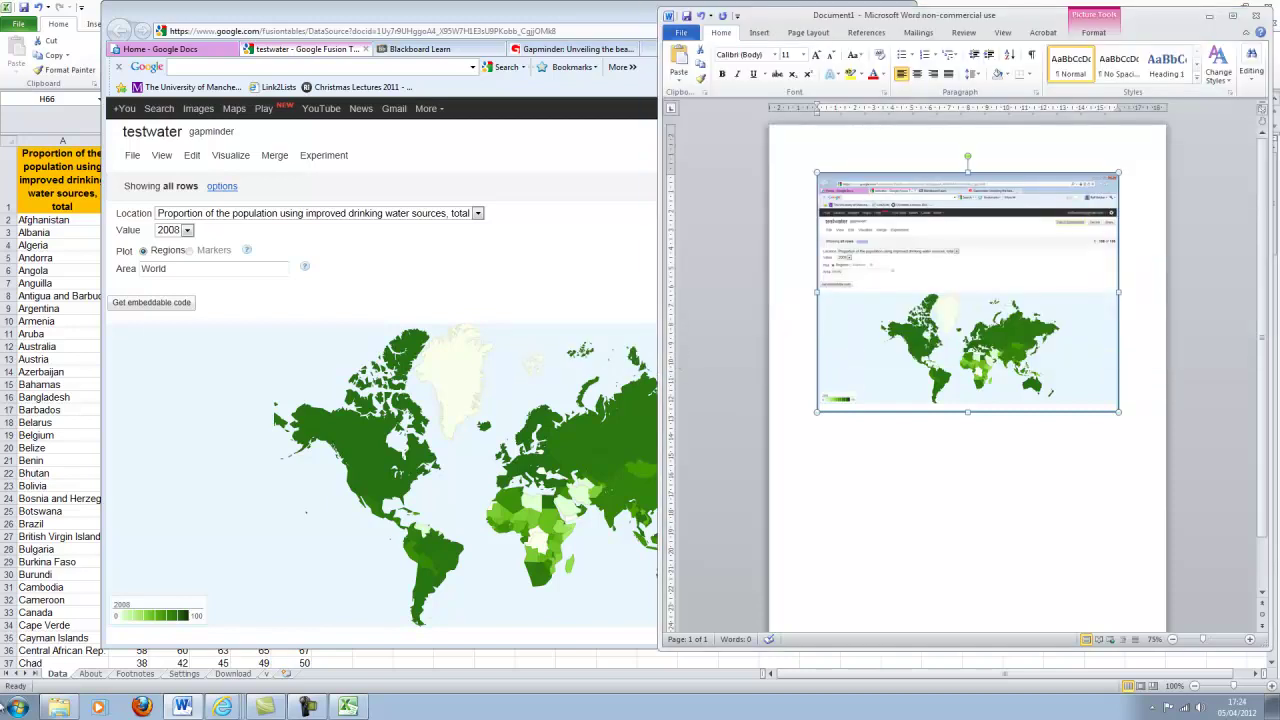
left_click(59, 707)
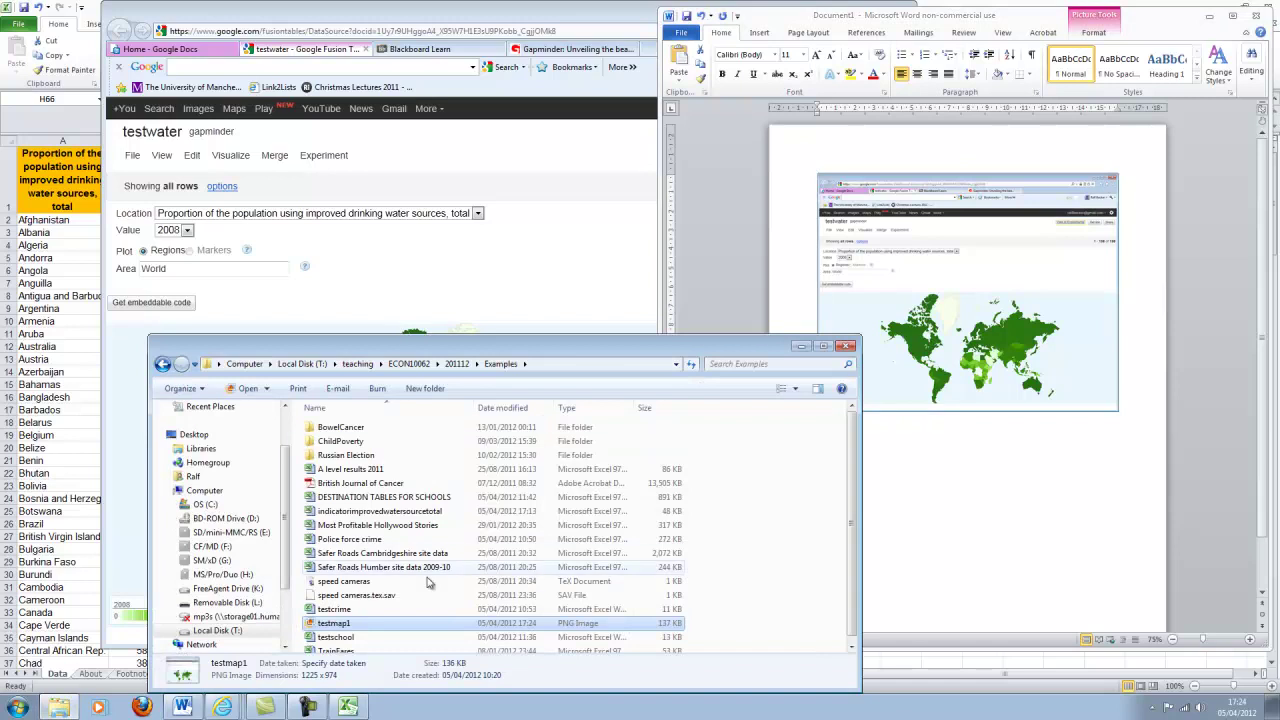
right_click(335, 626)
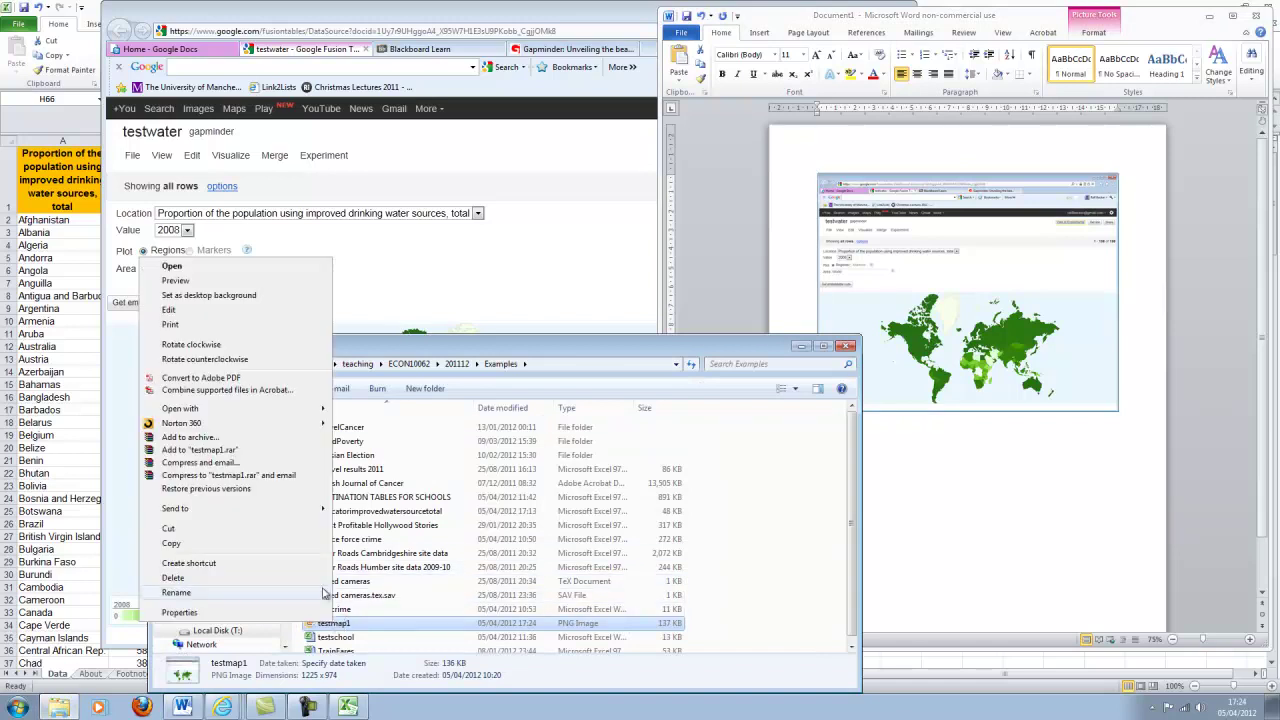
Open testmap1 in Picture Manager and start the Picture > Crop command.
mouse_move(228, 411)
left_click(388, 423)
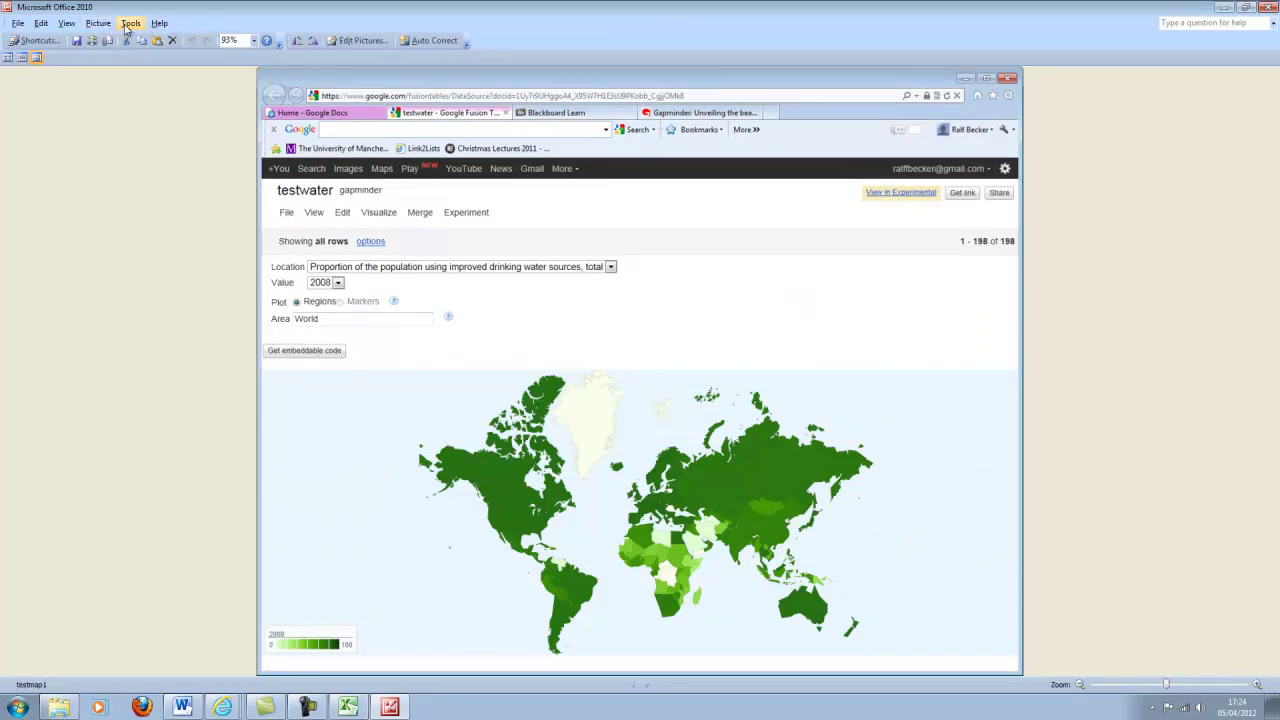
left_click(131, 23)
mouse_move(98, 23)
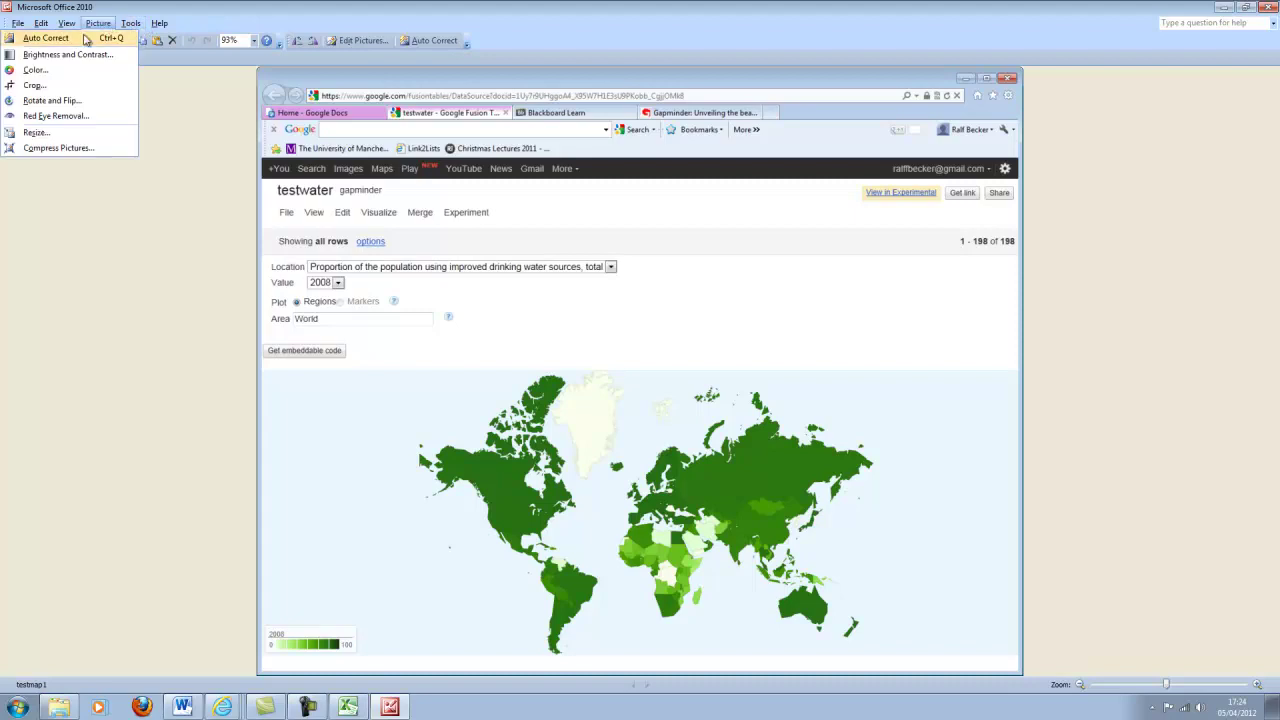
left_click(55, 84)
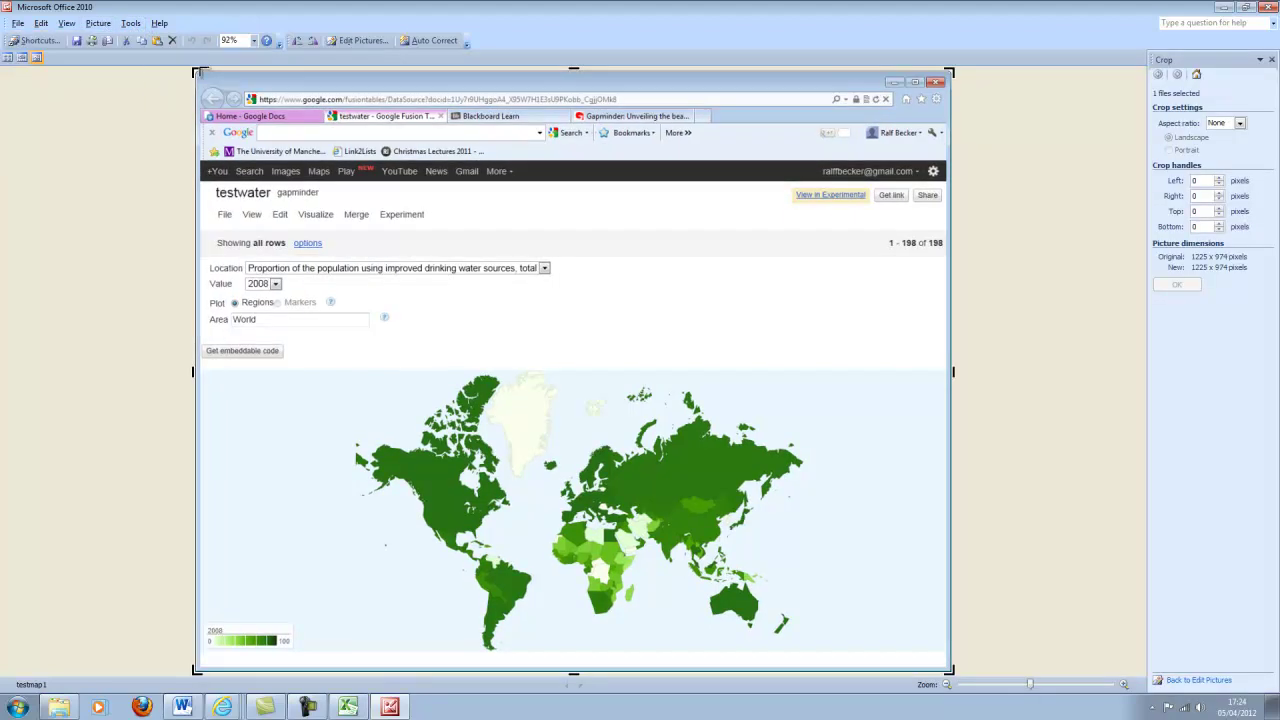
Crop to just the world map and legend, 1198 x 450 pixels, trim the bottom strip, and save.
left_click_drag(196, 73, 202, 375)
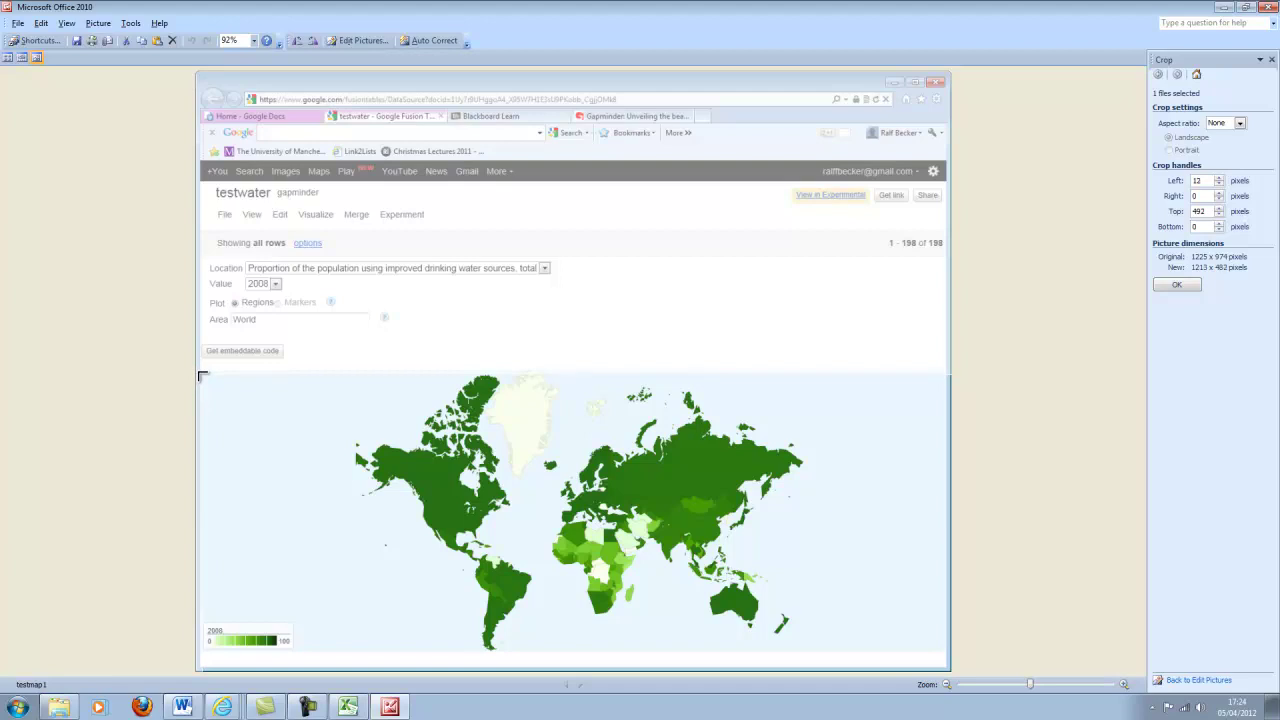
left_click_drag(202, 375, 202, 375)
left_click_drag(953, 670, 941, 665)
left_click(1177, 285)
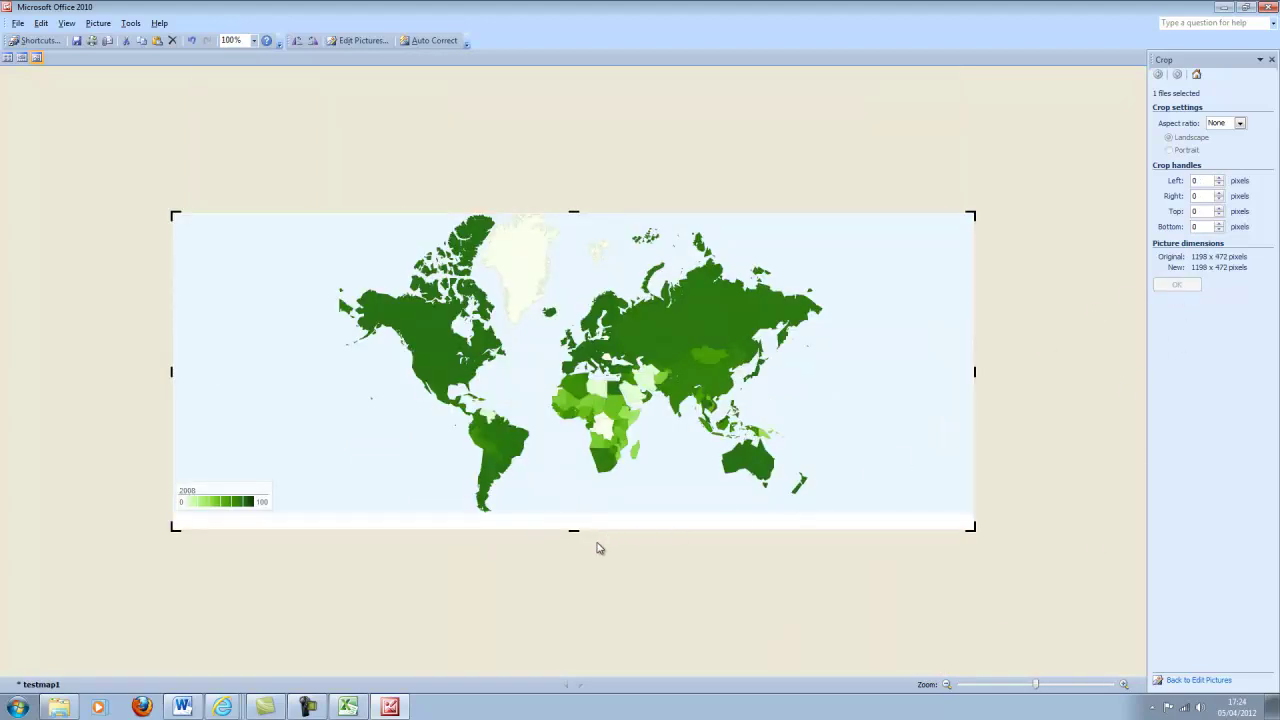
left_click_drag(575, 533, 577, 518)
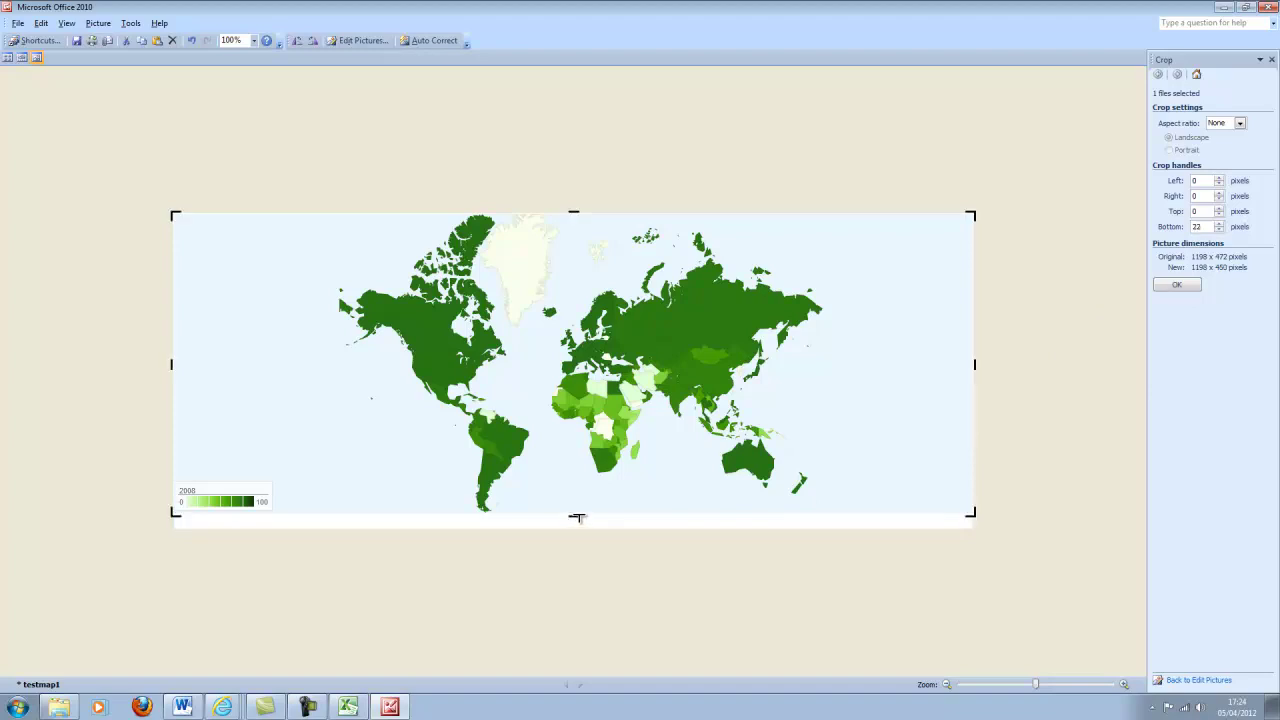
left_click(1179, 286)
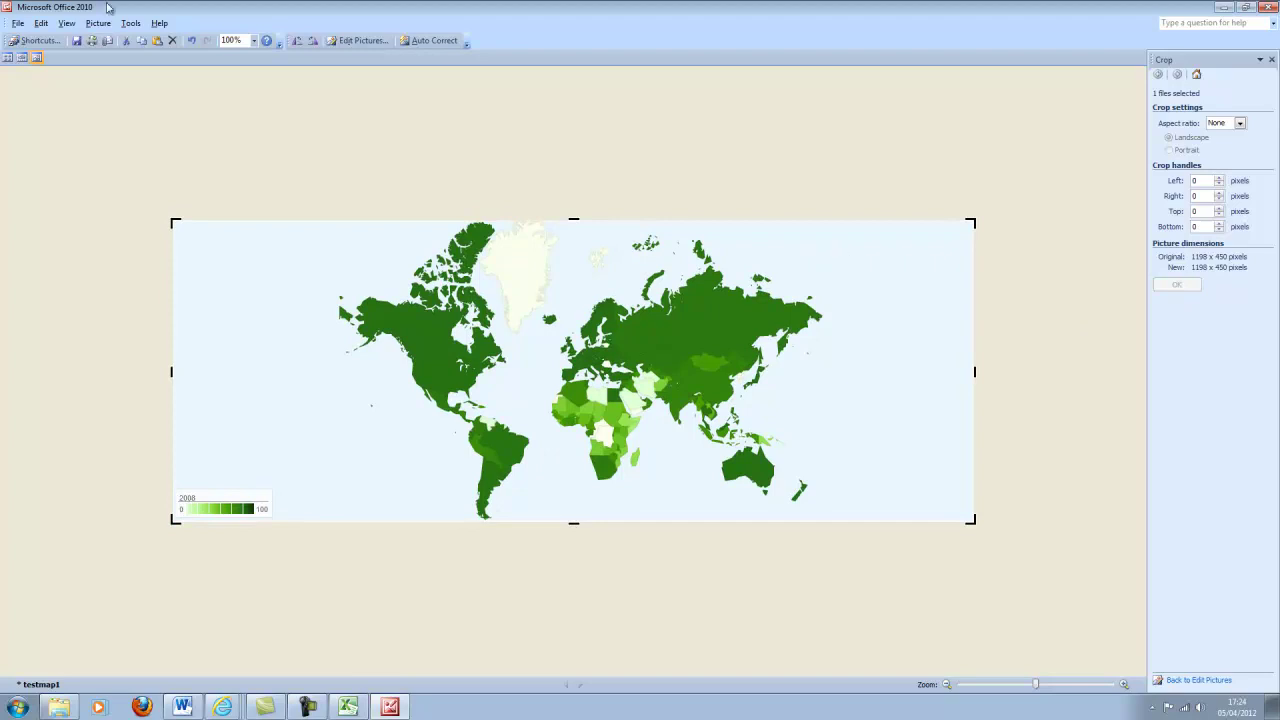
left_click(76, 40)
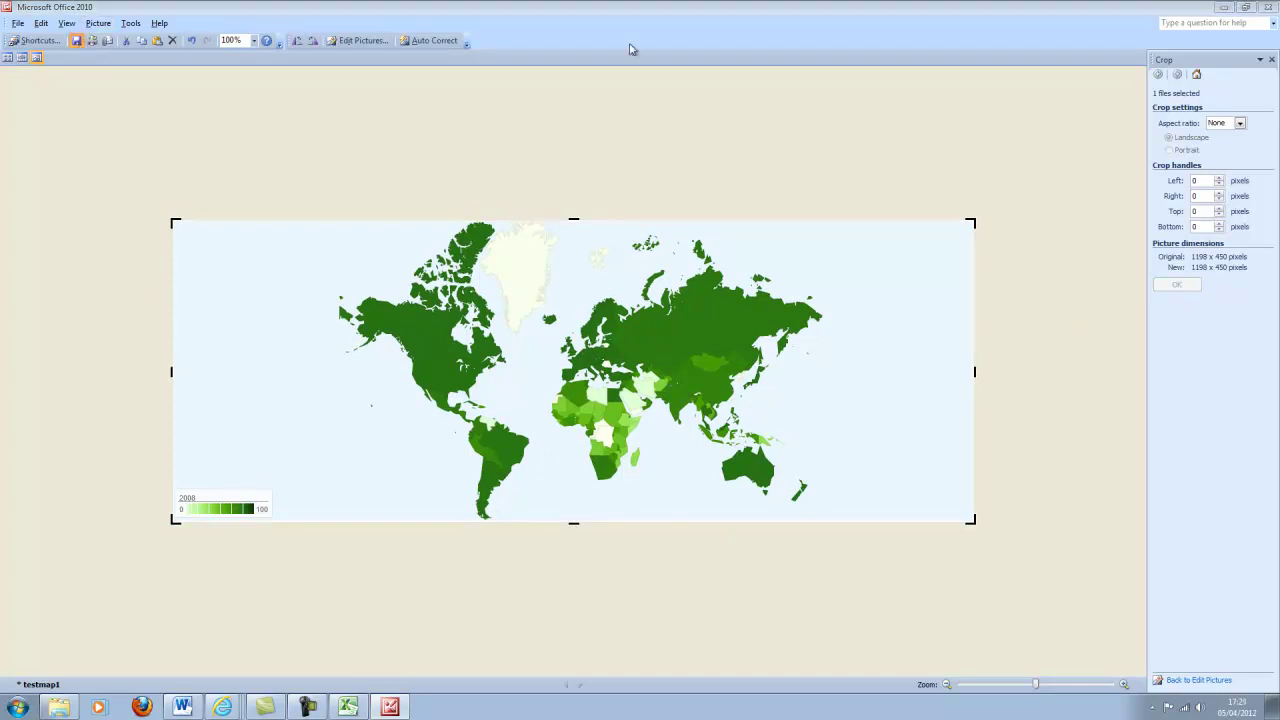
Close Picture Manager and delete the old screenshot from Document1.
left_click(1270, 7)
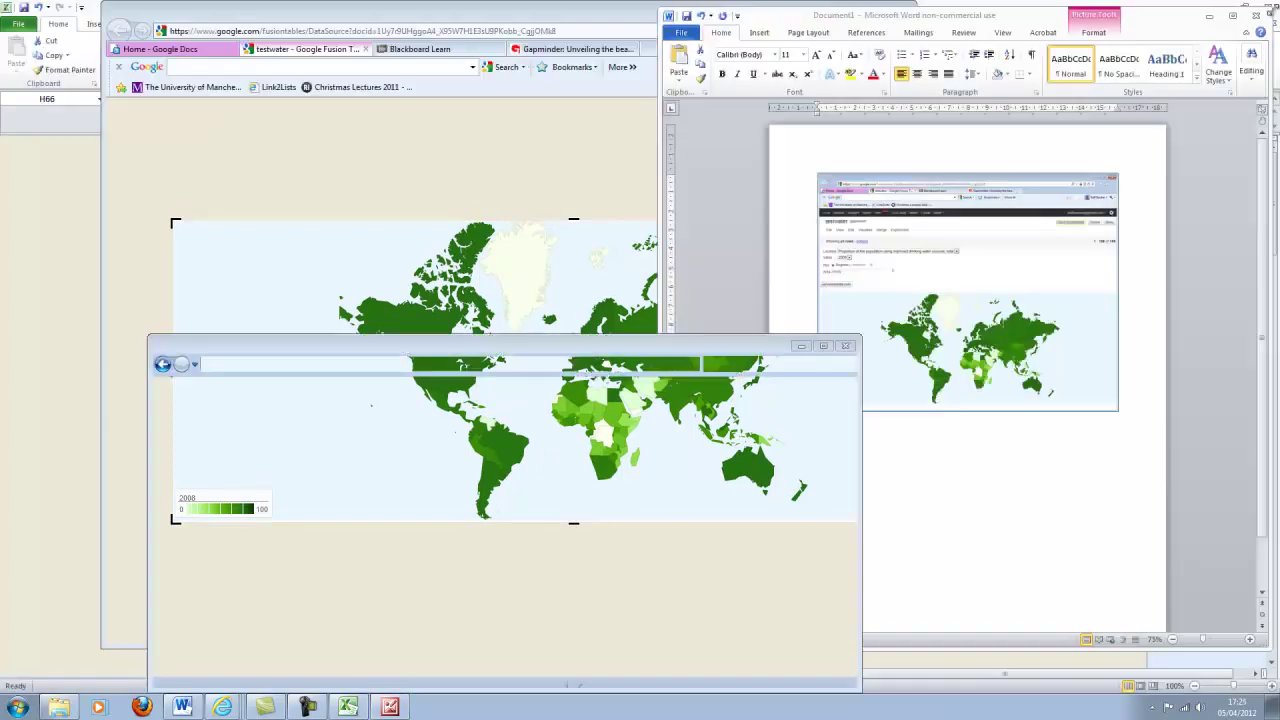
left_click(995, 290)
key("Delete")
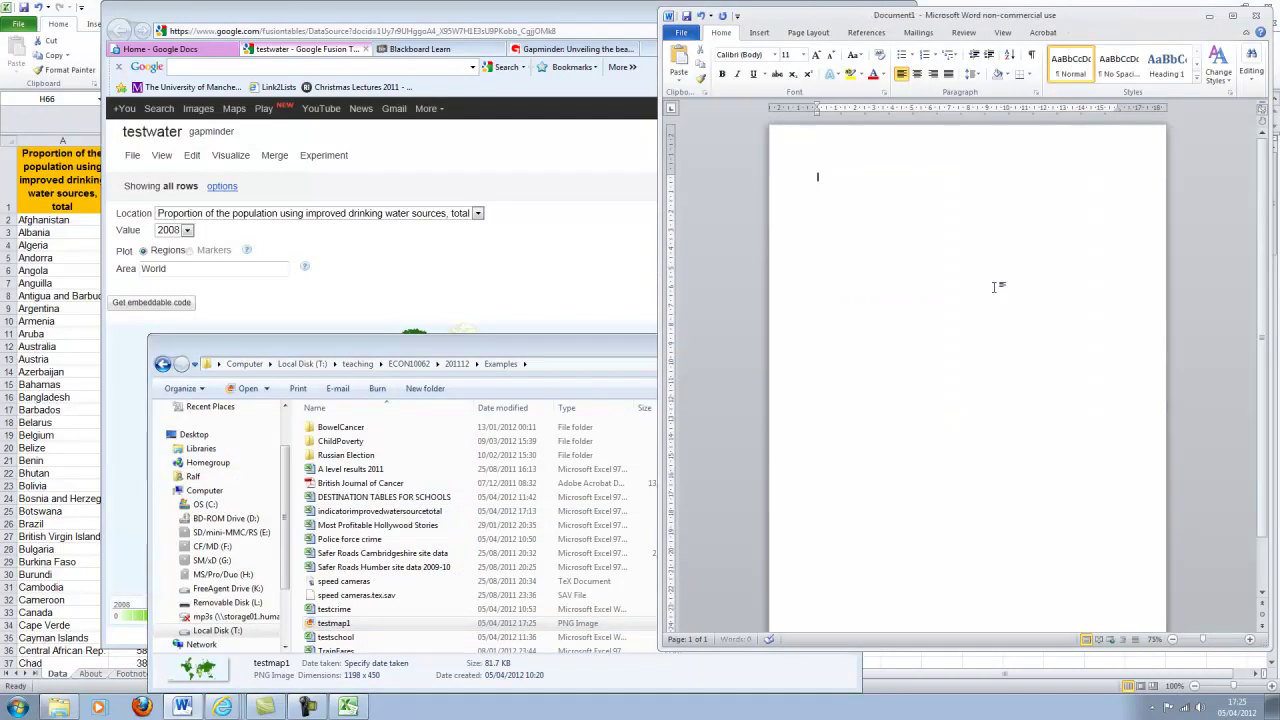
Insert the cropped testmap1 picture (5.98 by 15.92 cm) and bring the map browser forward.
left_click(759, 32)
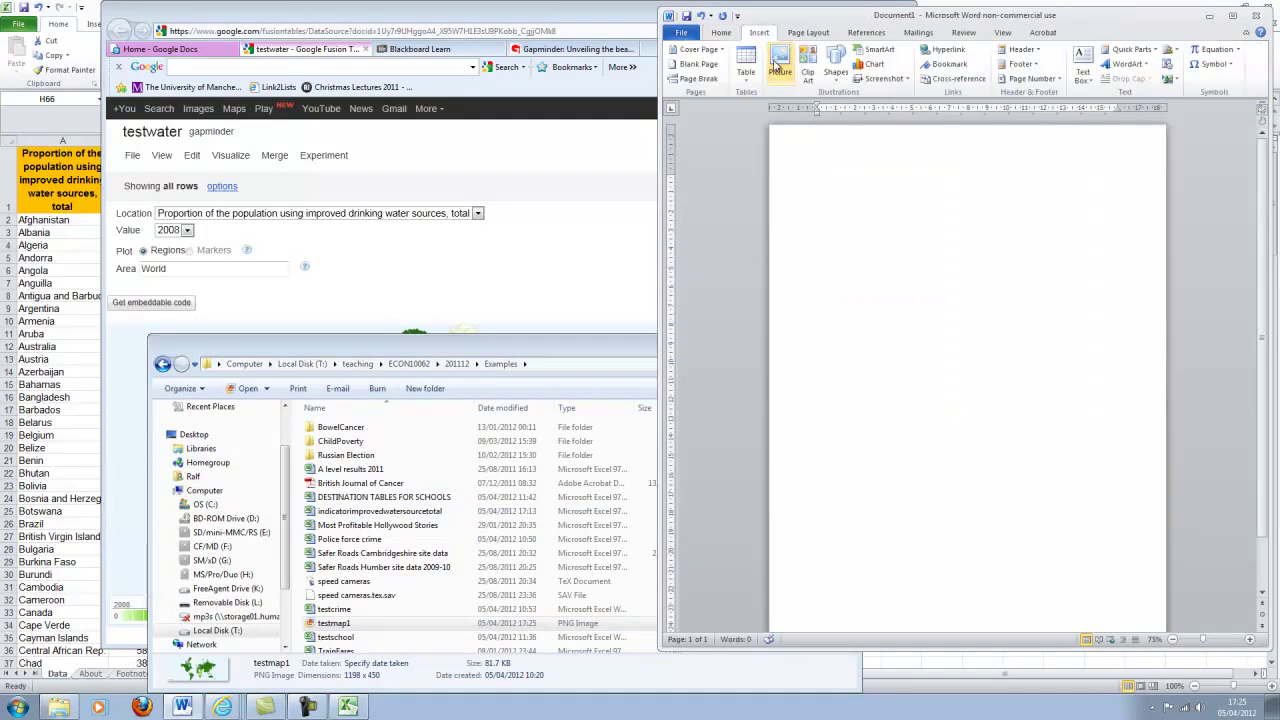
left_click(779, 78)
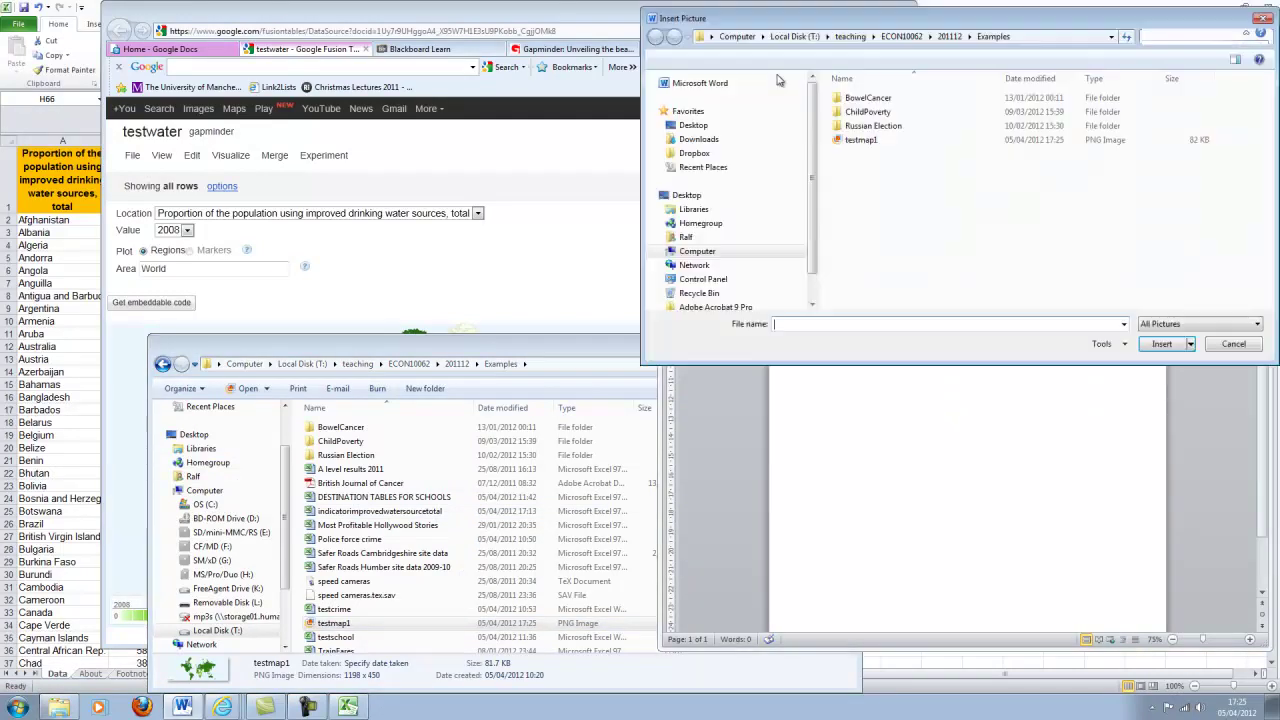
double_click(861, 141)
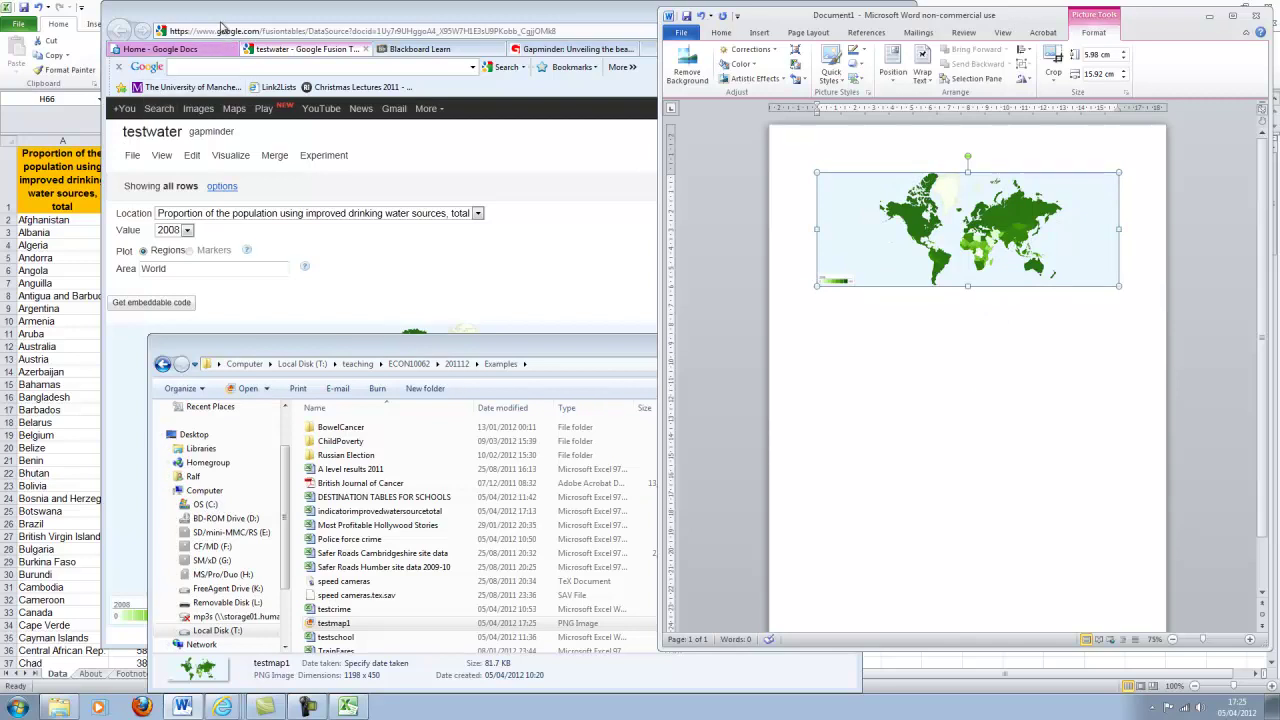
double_click(230, 22)
right_click(157, 440)
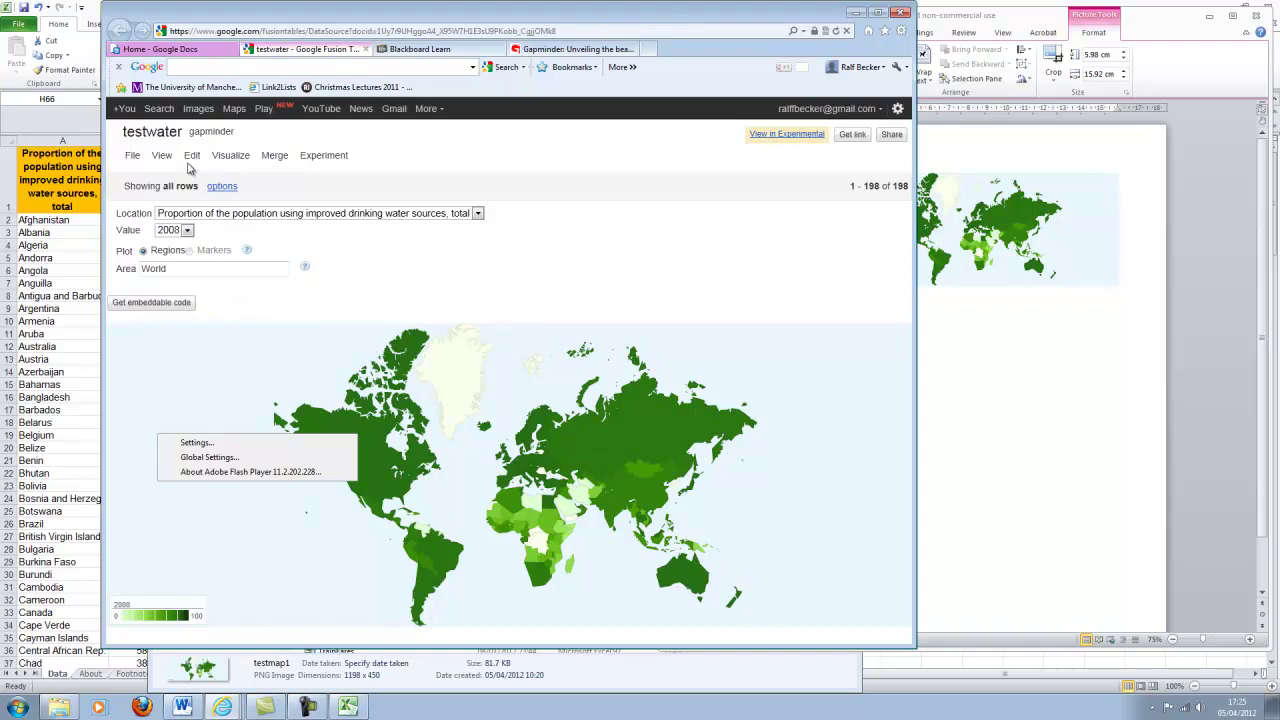
left_click(195, 160)
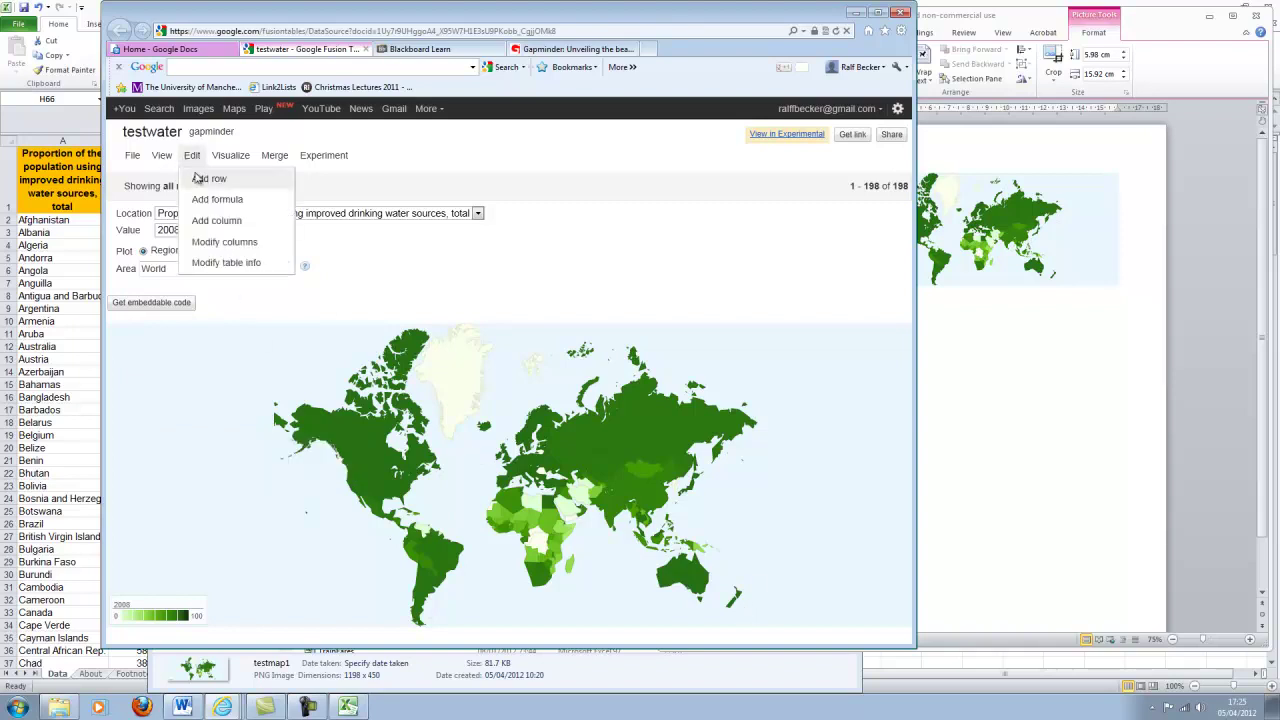
left_click(172, 159)
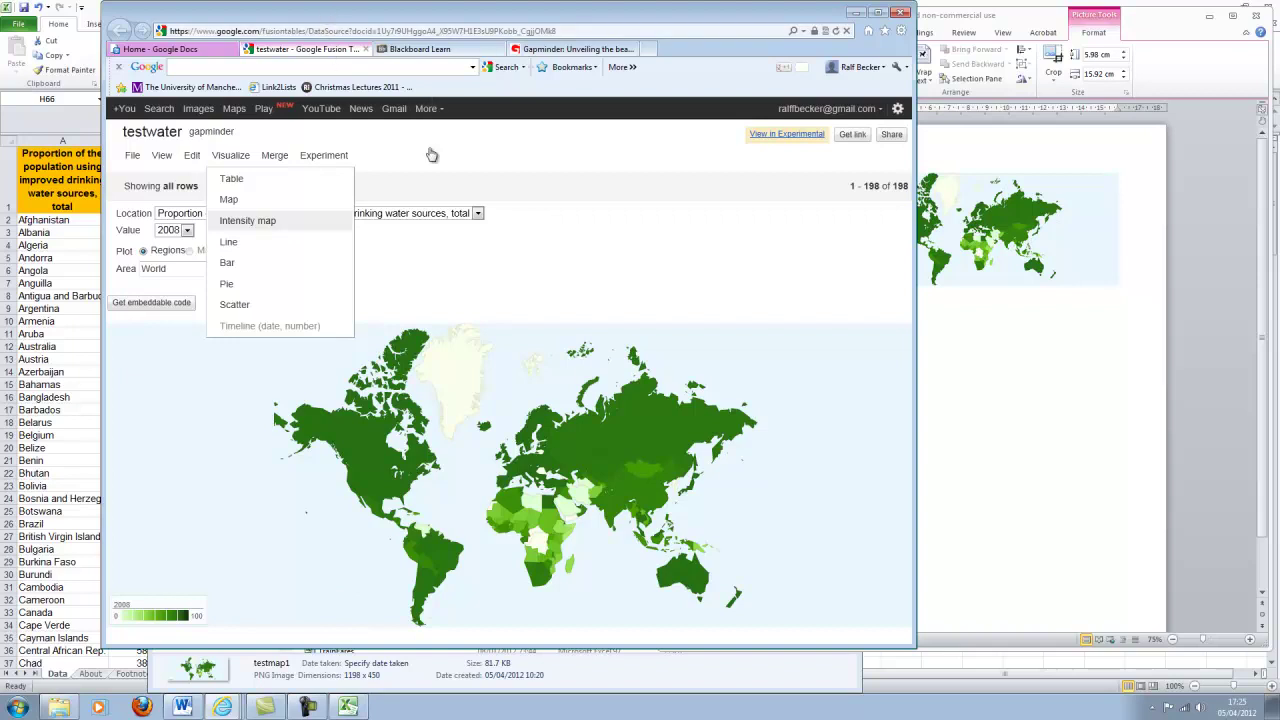
left_click(481, 297)
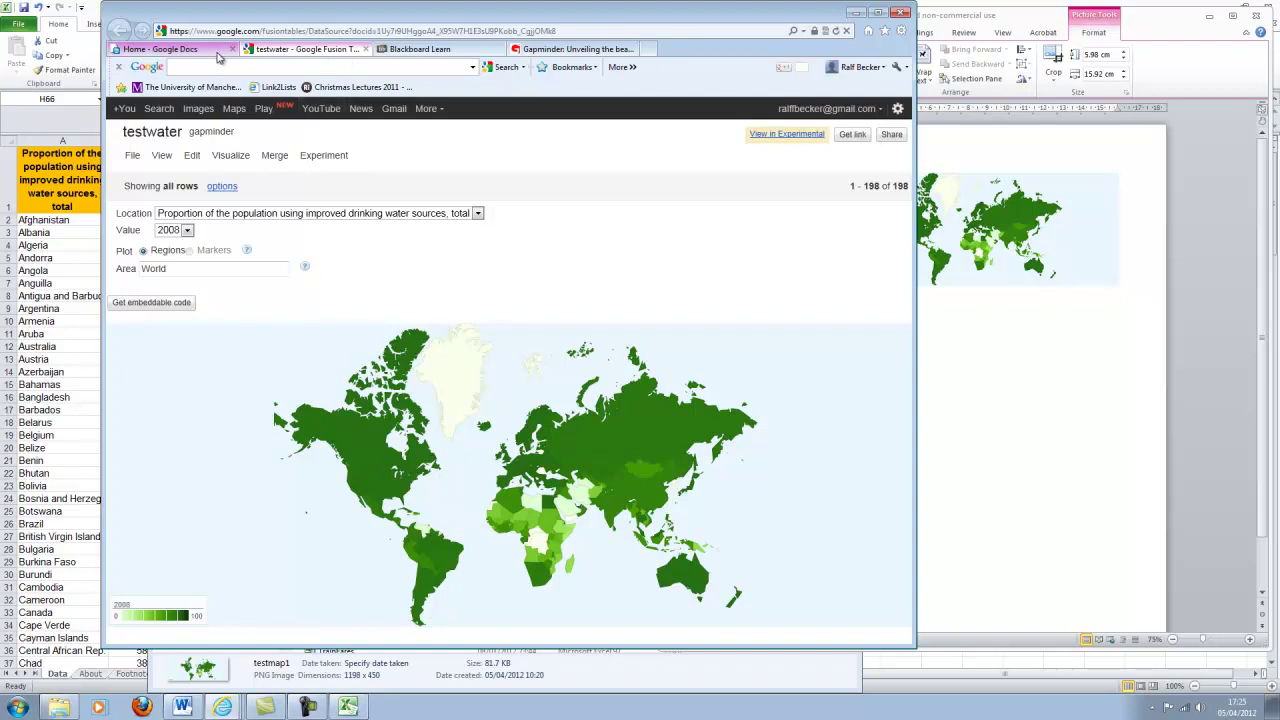
Load guardian.co.uk/data in a new tab and scroll down to its Reference data section.
left_click(650, 49)
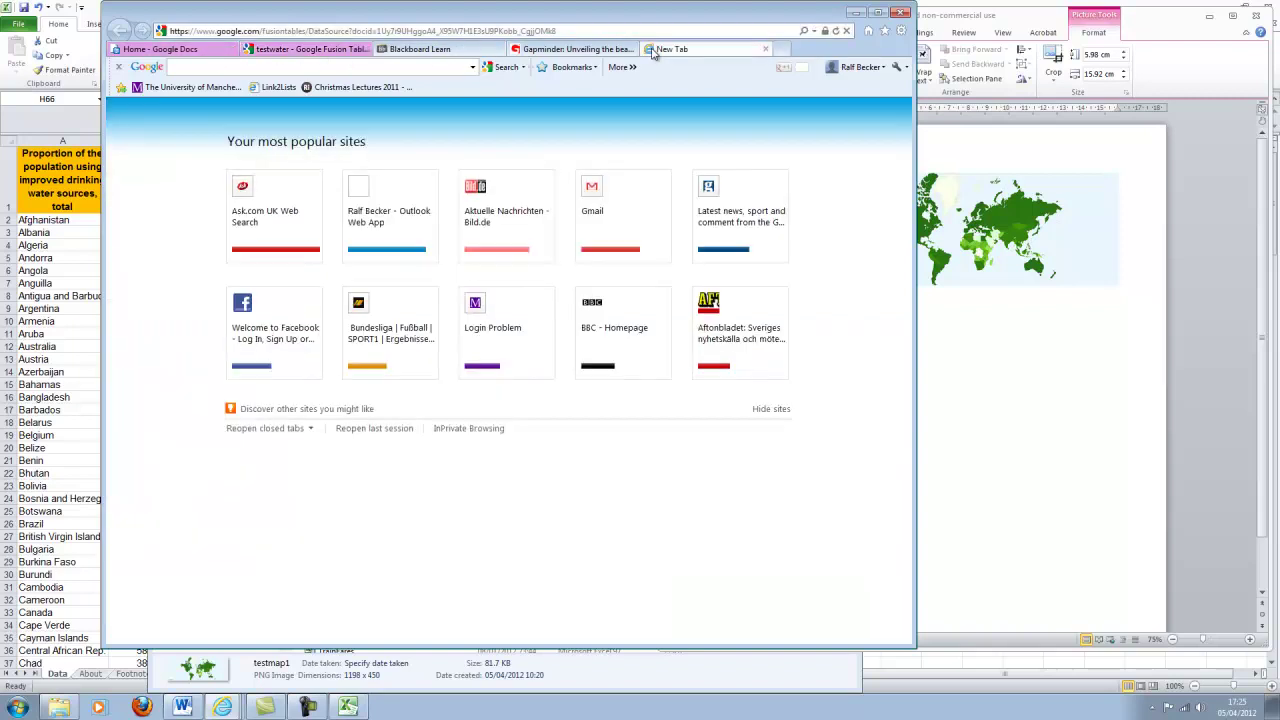
type("www.guardian.co.uk/")
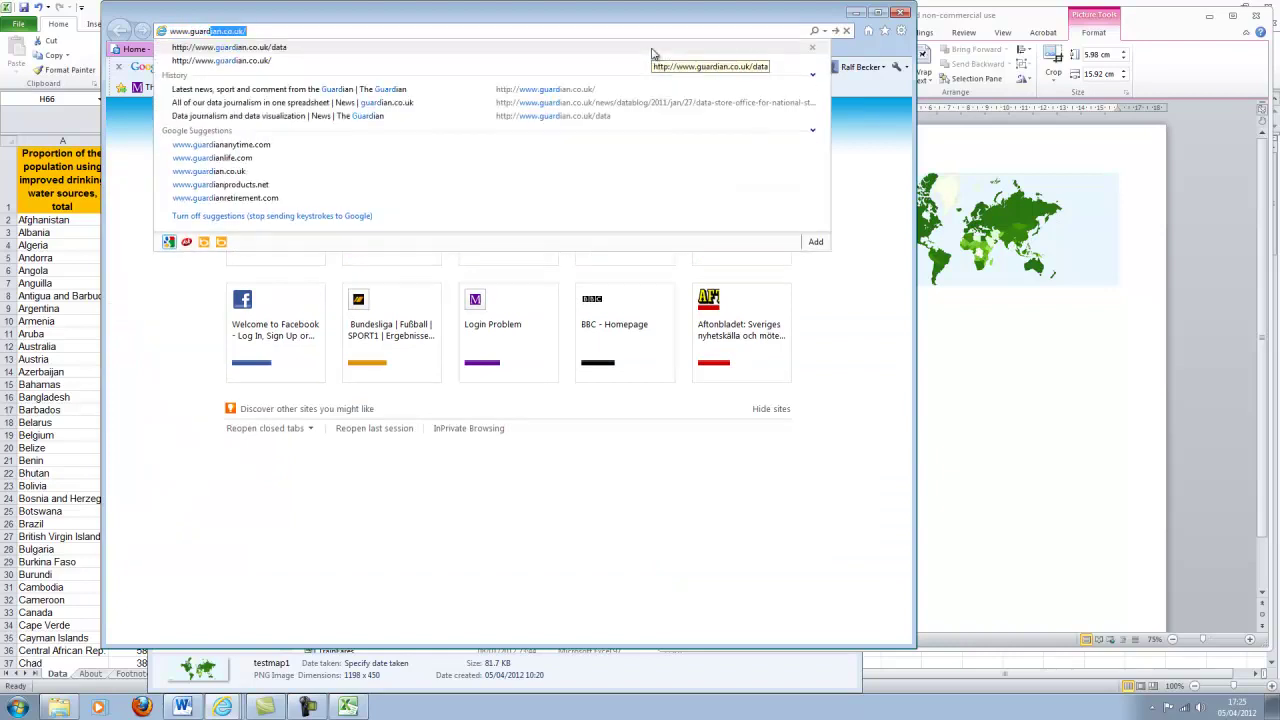
key("Down")
left_click(652, 52)
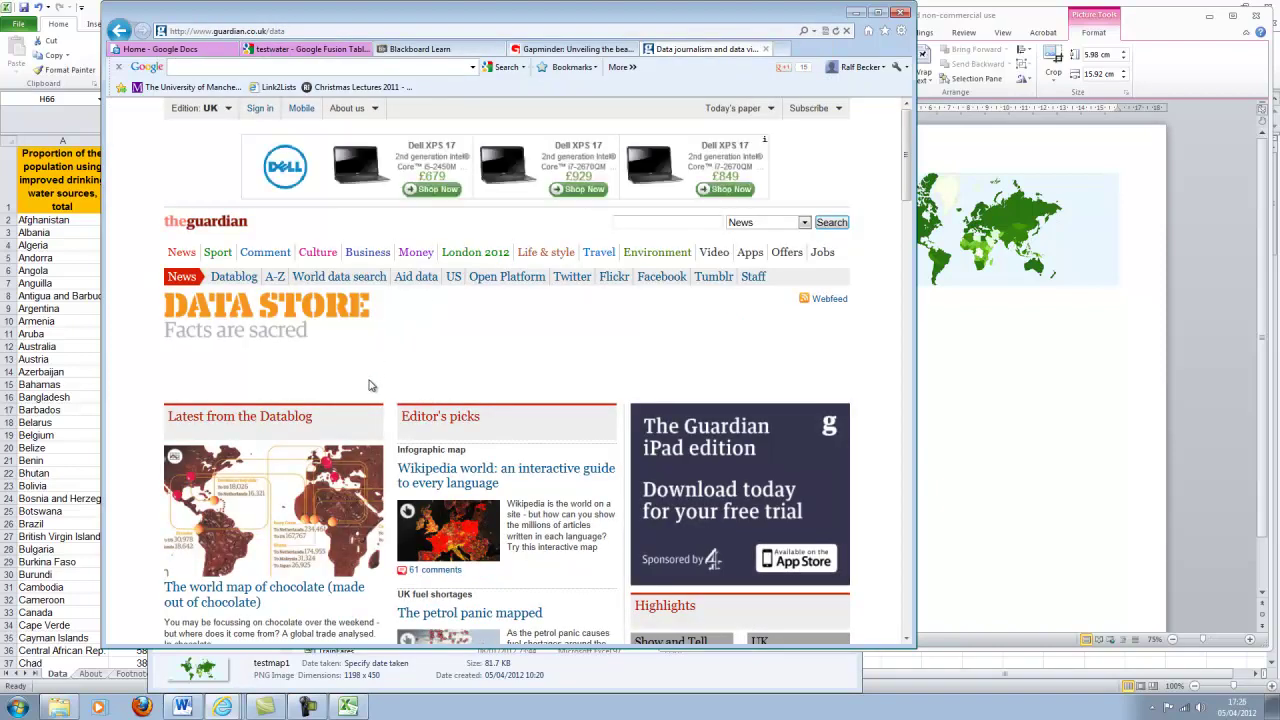
scroll(395, 535, "down", 3)
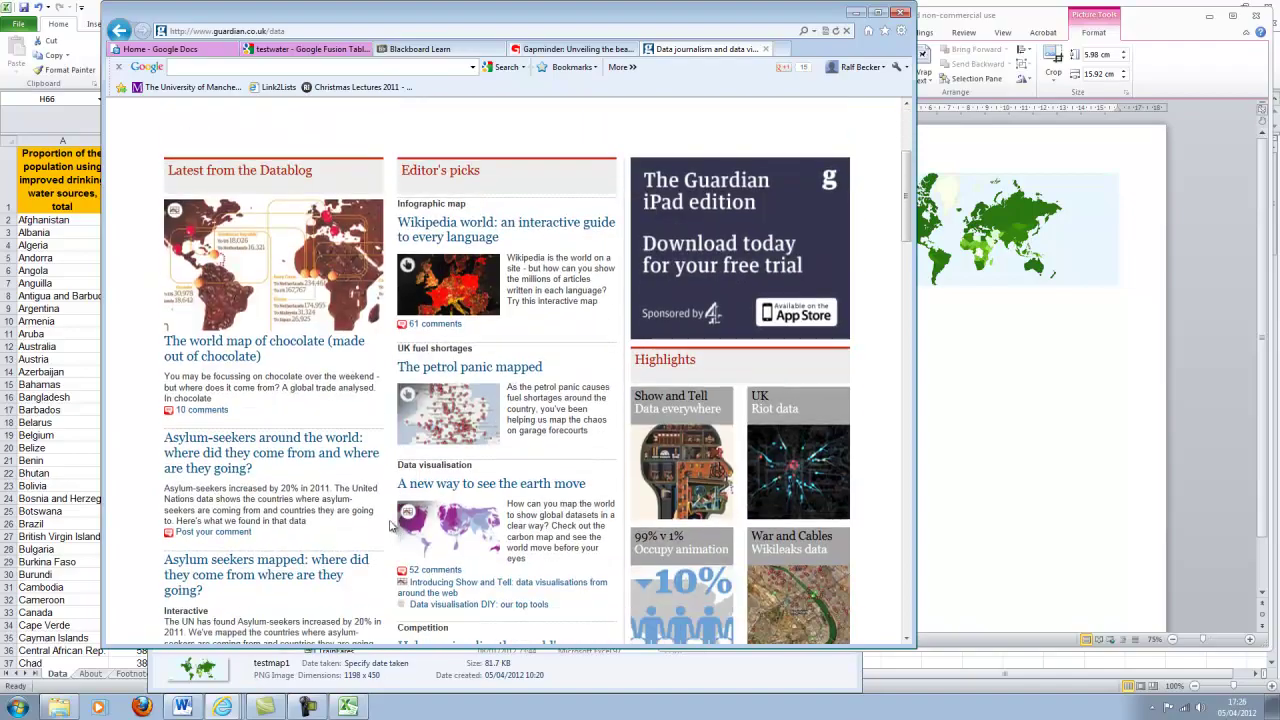
scroll(390, 527, "down", 6)
scroll(390, 527, "up", 5)
scroll(390, 530, "down", 1)
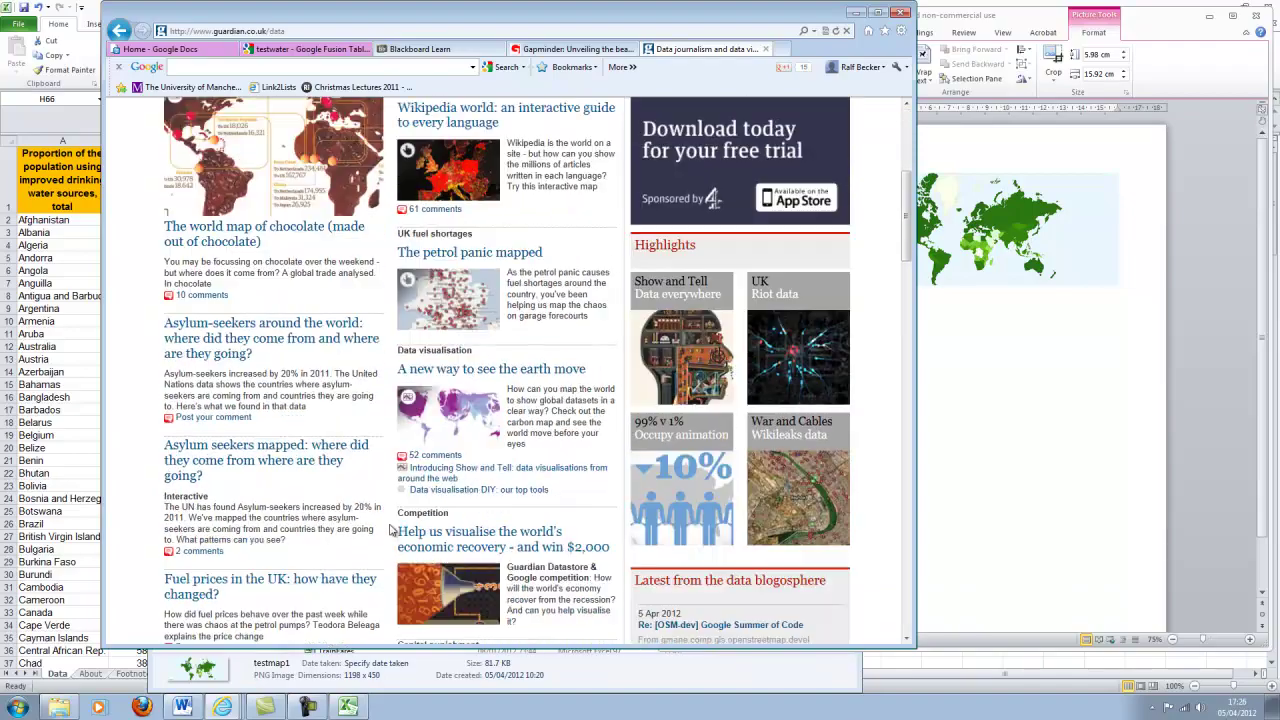
scroll(390, 530, "down", 12)
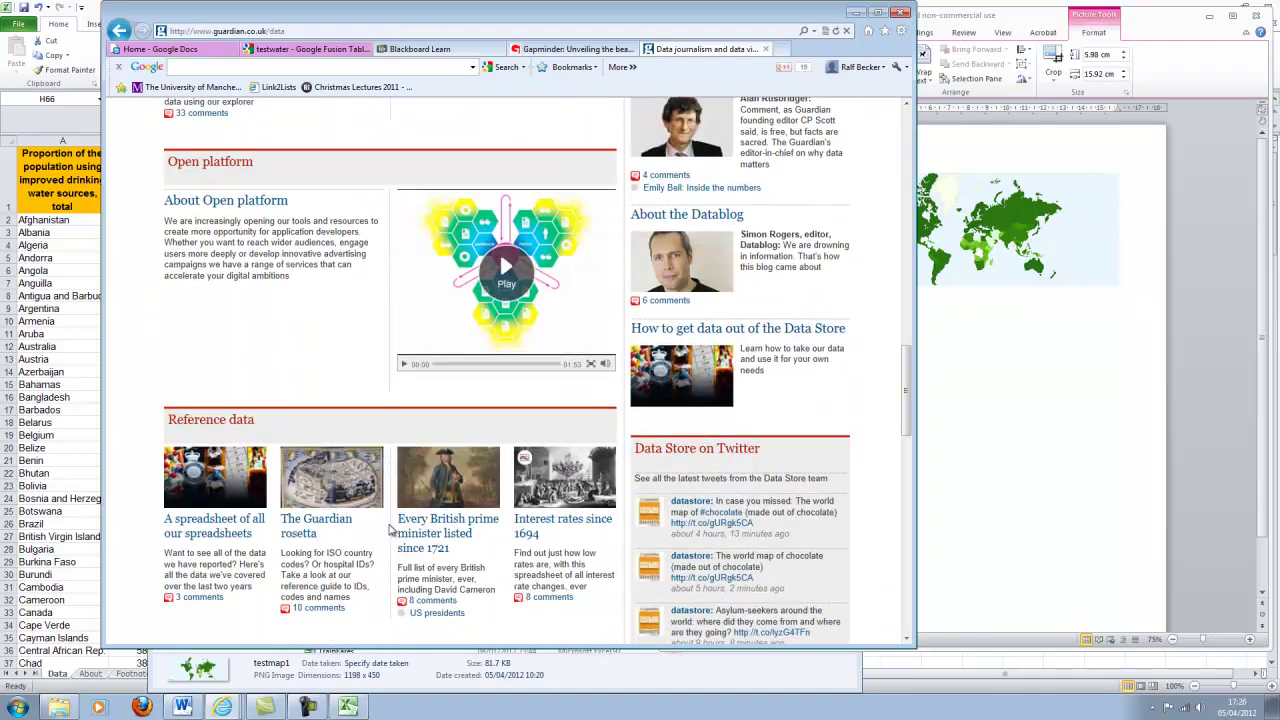
scroll(390, 530, "down", 3)
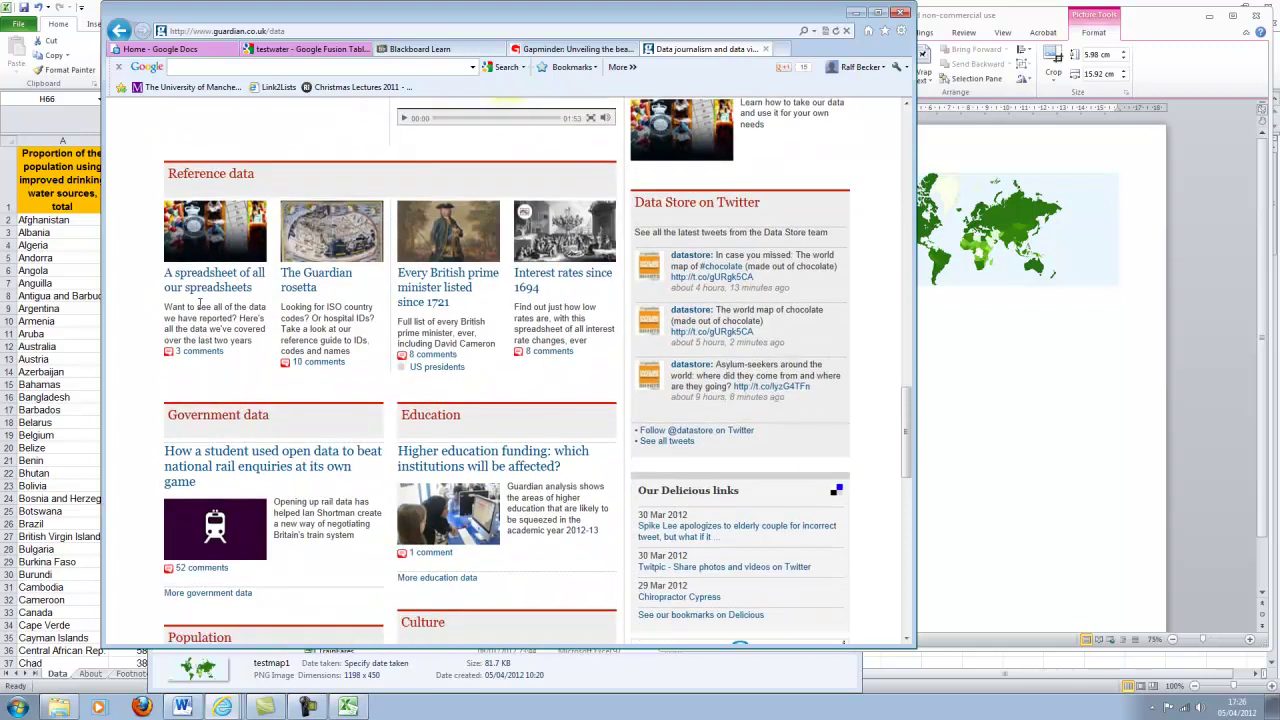
Check 'A spreadsheet of all our spreadsheets' and Gapminder, then select The Guardian rosetta link.
left_click(208, 290)
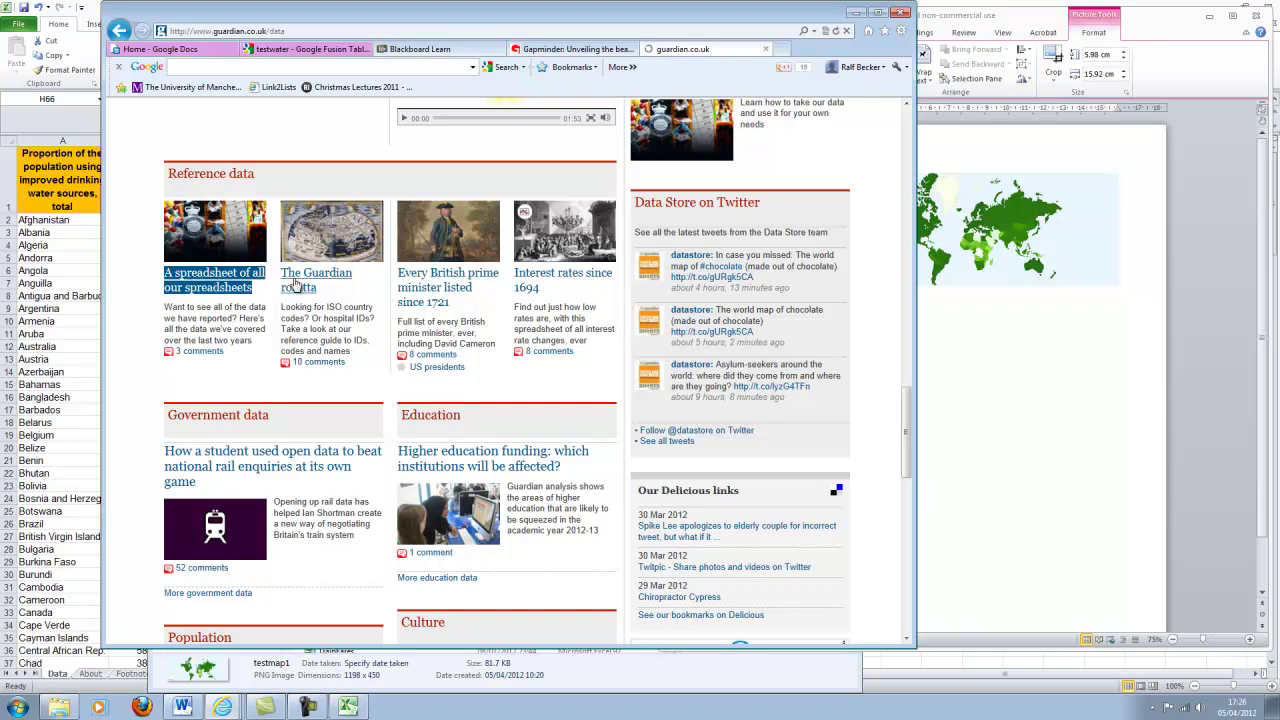
left_click(545, 51)
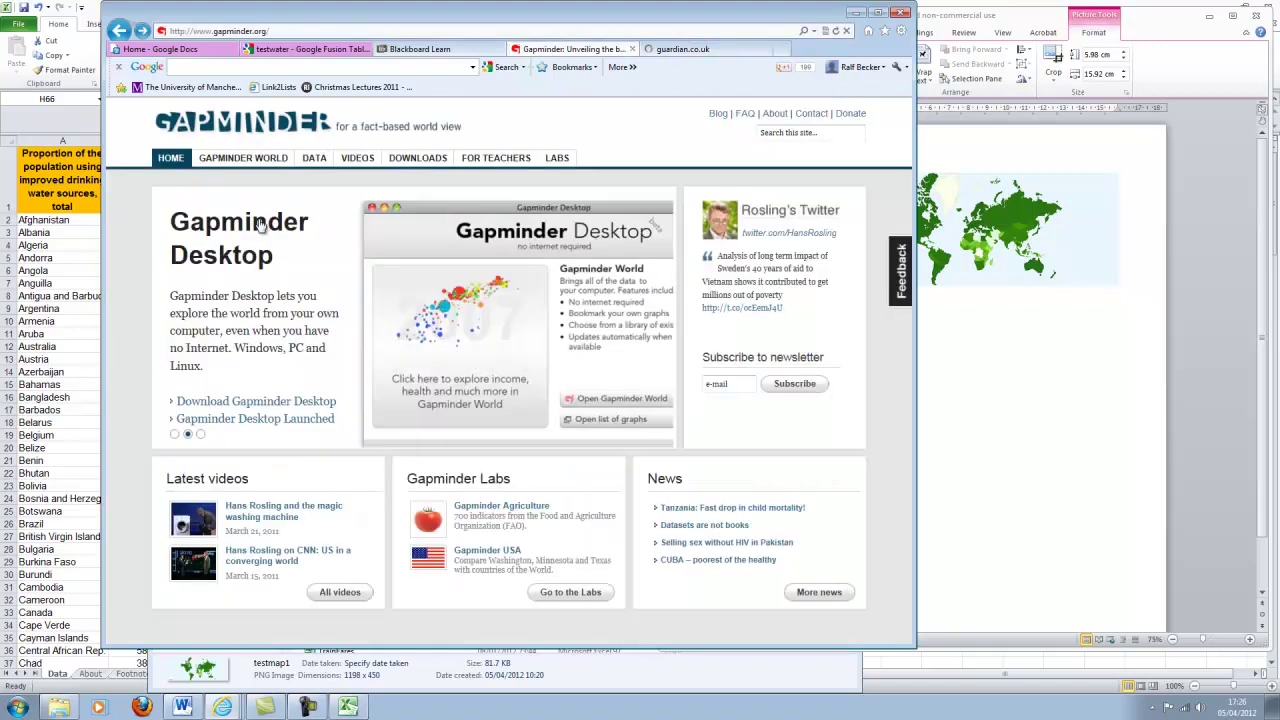
left_click(700, 50)
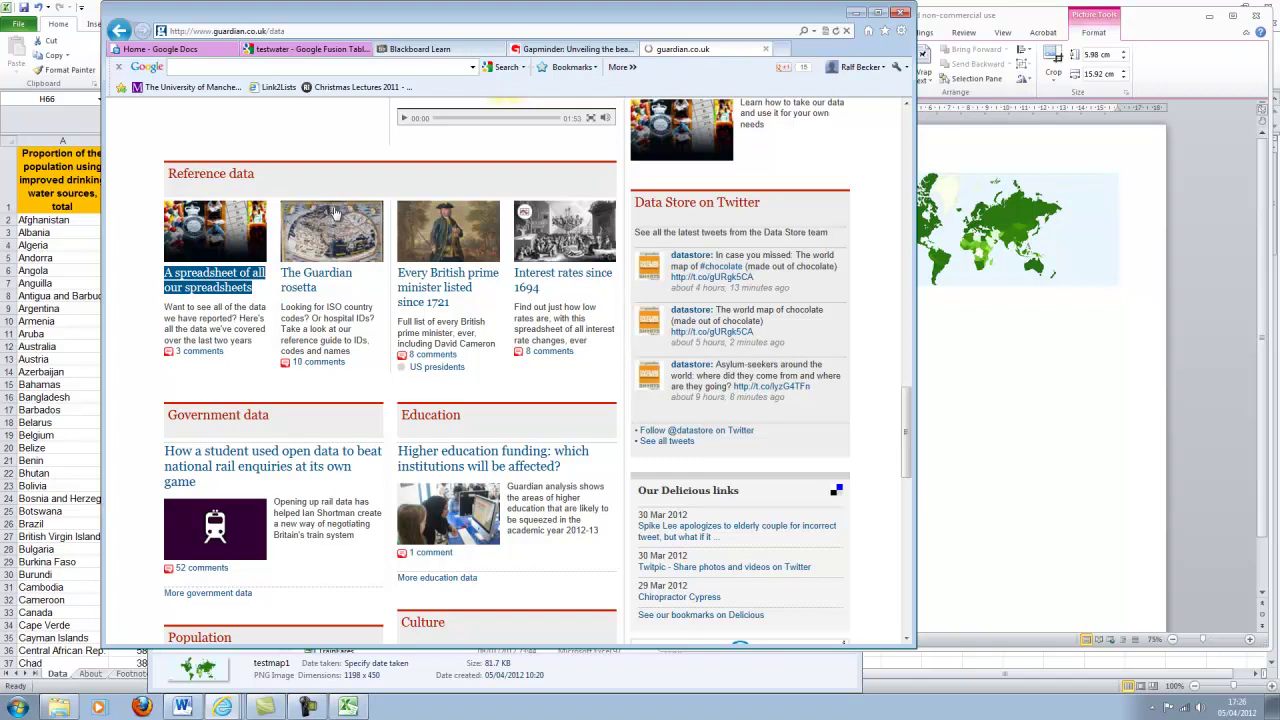
left_click_drag(352, 290, 300, 279)
Open The Guardian rosetta article and follow 'DATA: download the reference spreadsheet' to the Guardian reference guide.
left_click(300, 282)
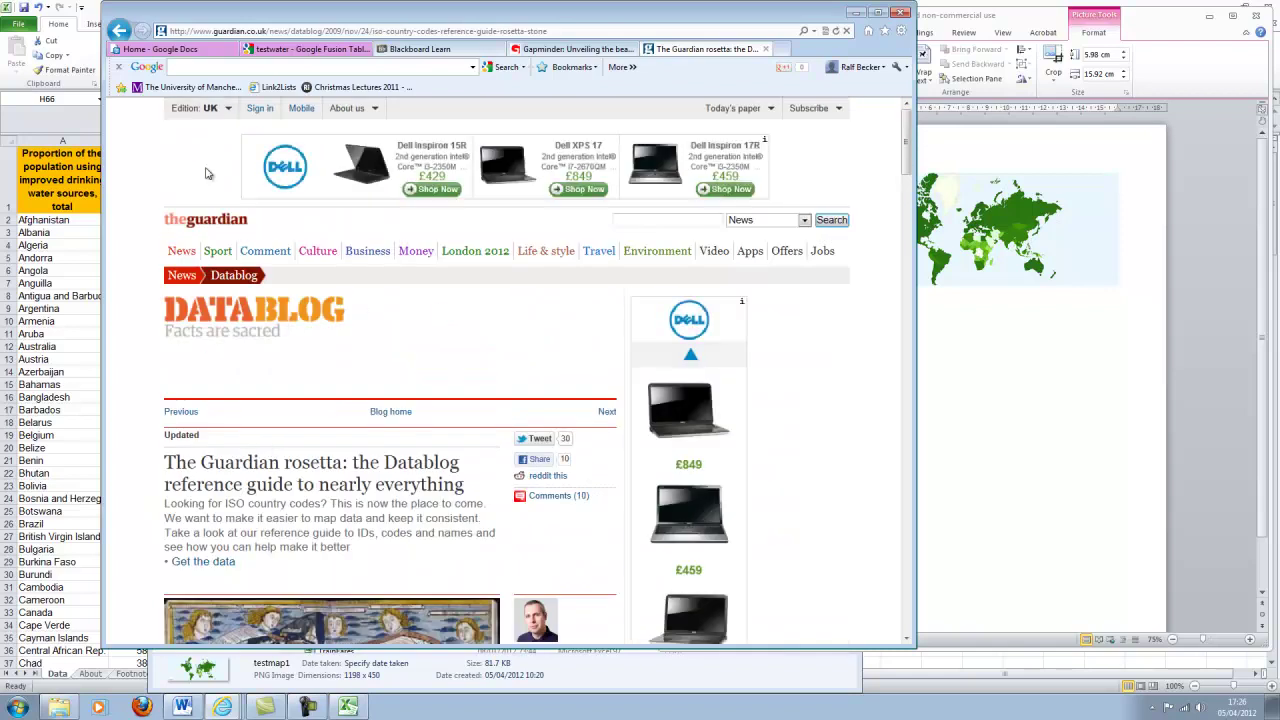
left_click(119, 30)
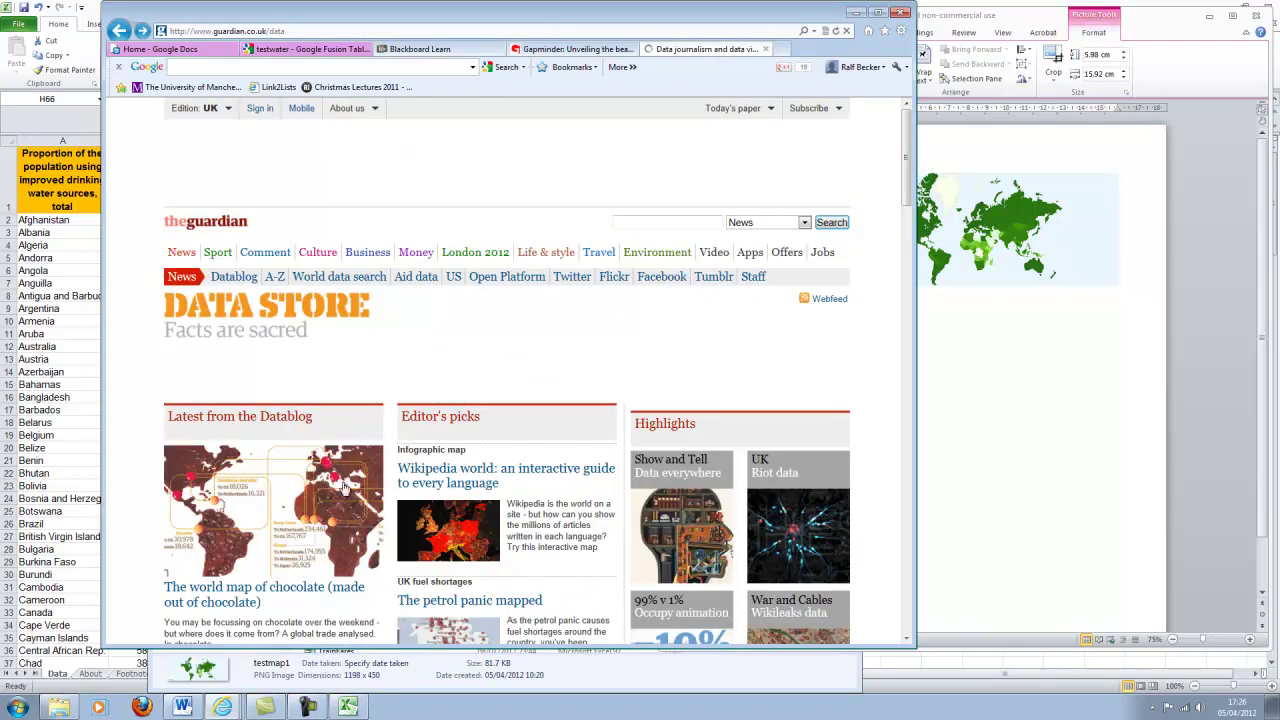
scroll(300, 428, "down", 15)
scroll(297, 430, "up", 5)
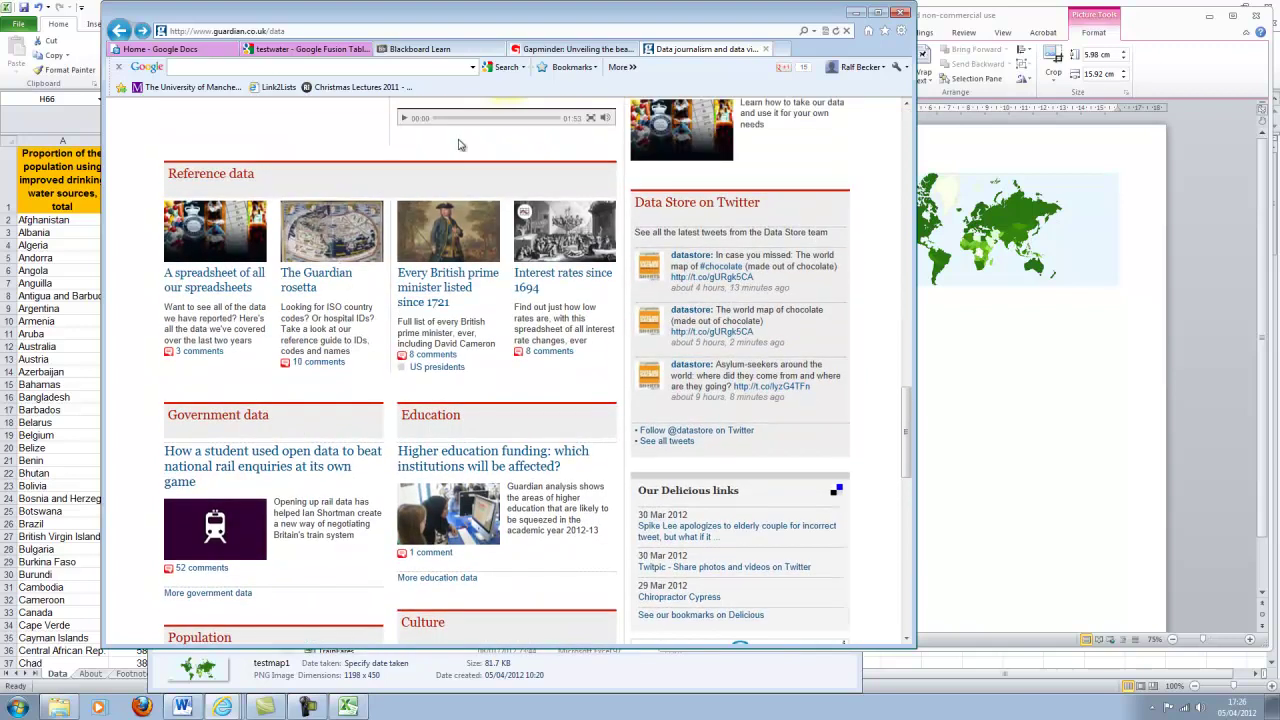
left_click(143, 31)
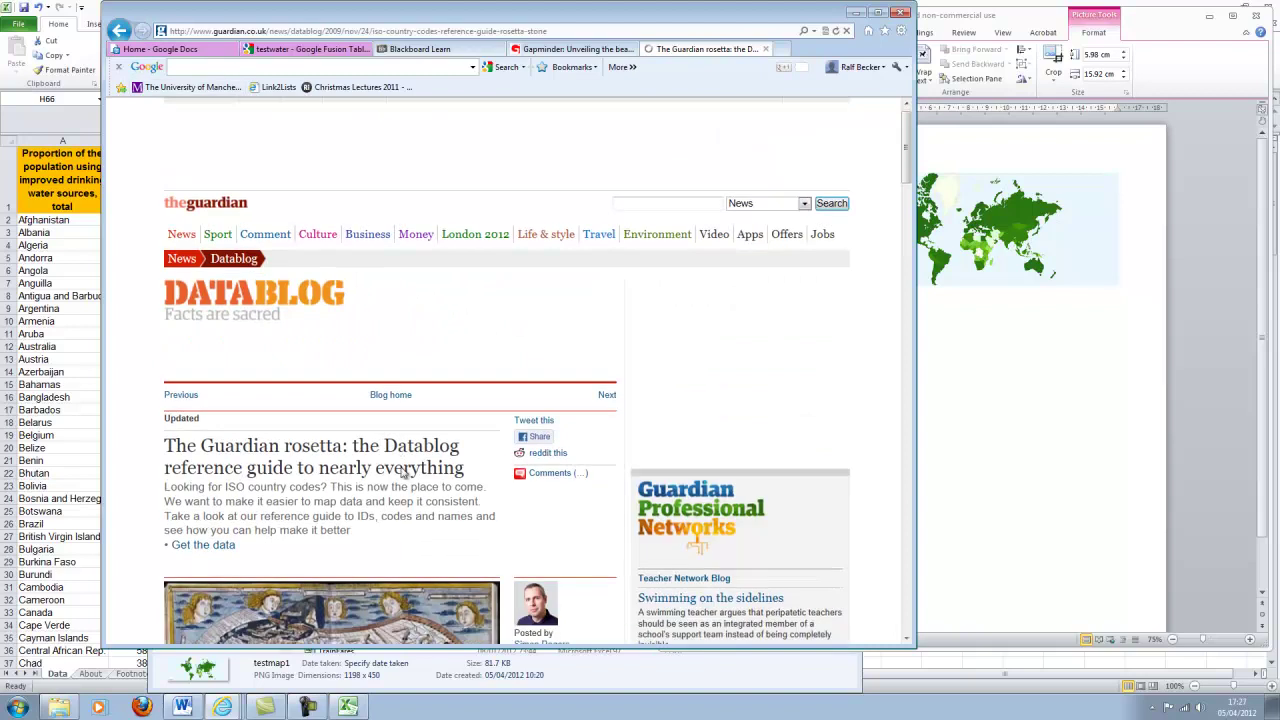
scroll(394, 457, "down", 5)
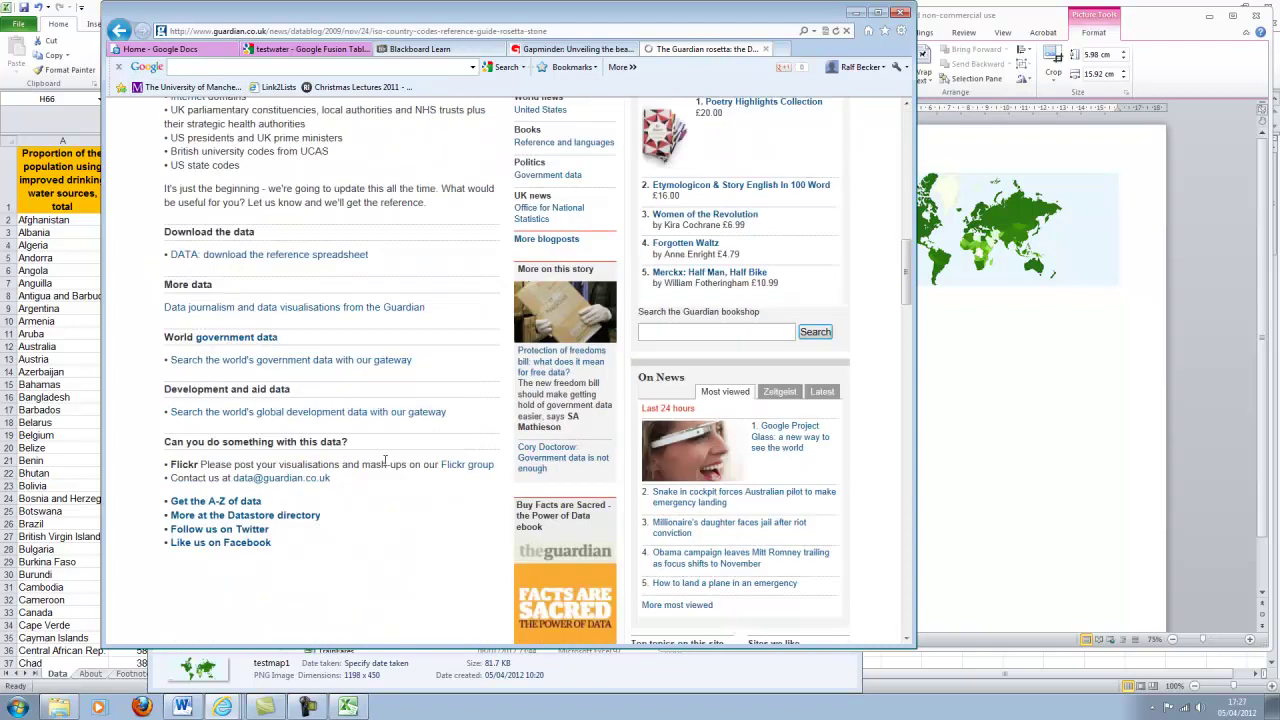
left_click(243, 258)
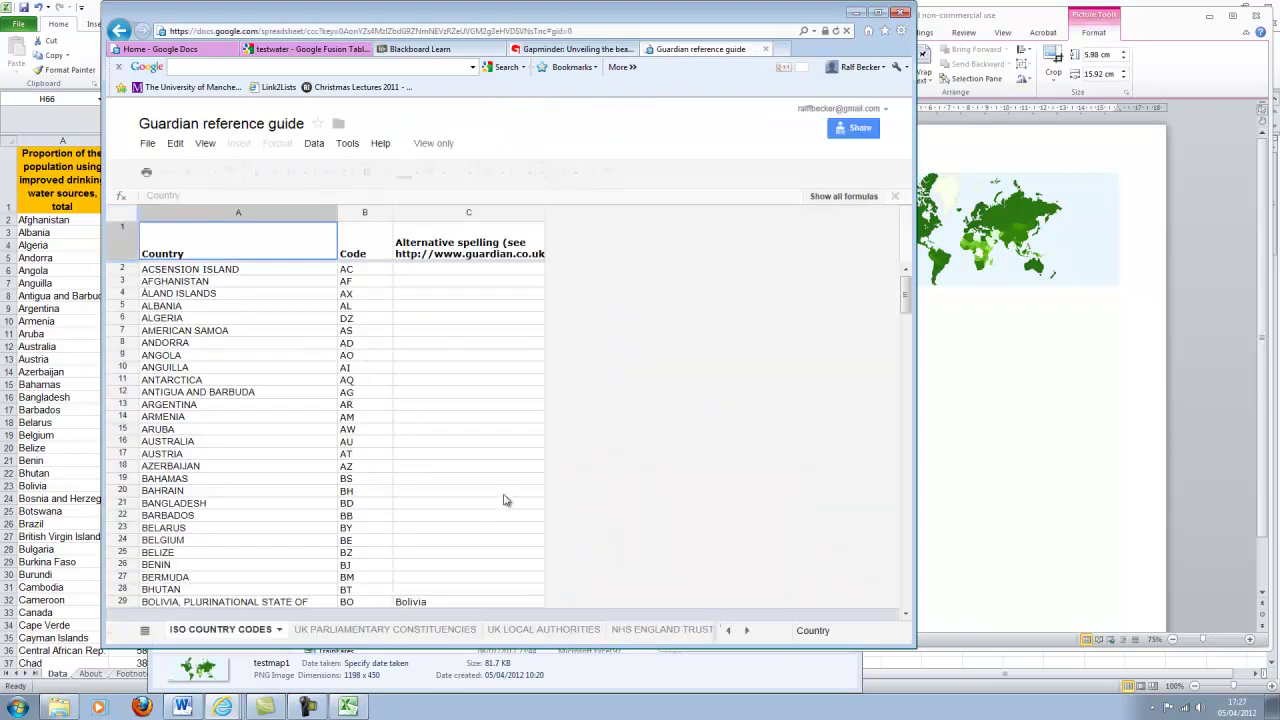
View the UK LOCAL AUTHORITIES then NHS ENGLAND TRUSTS AND SHAs sheets and widen the browser window.
left_click(543, 629)
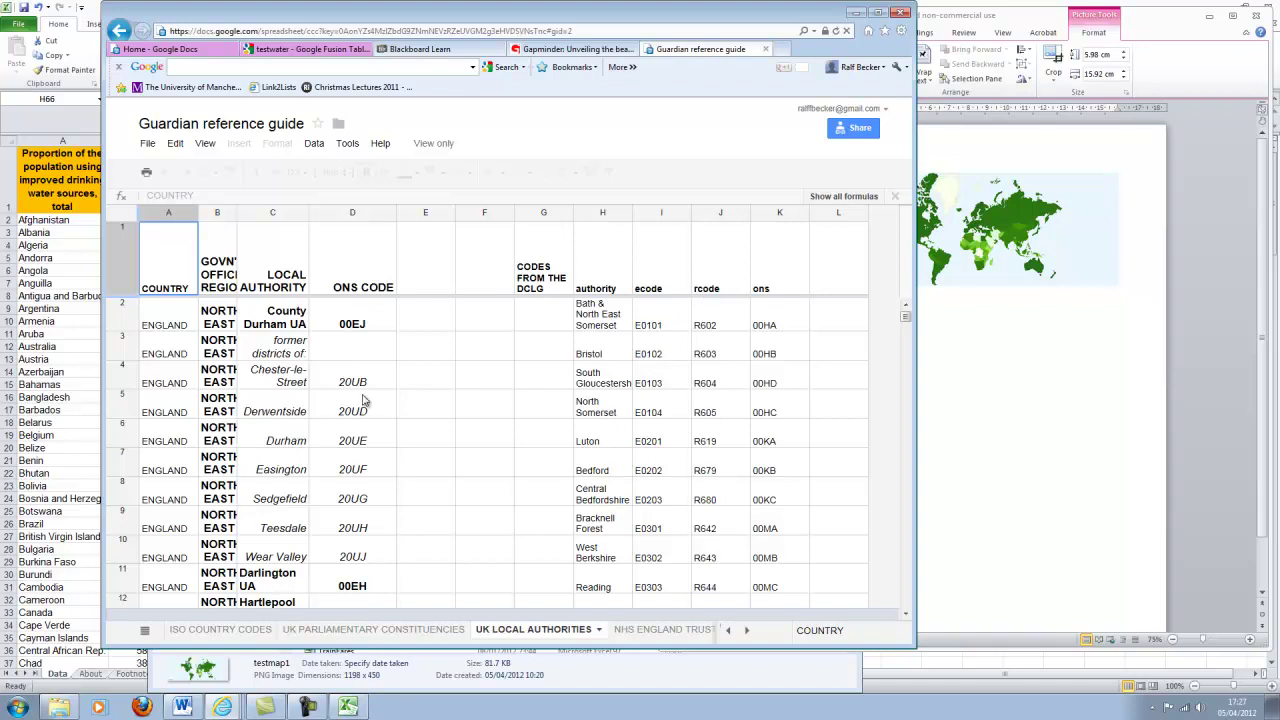
left_click(660, 629)
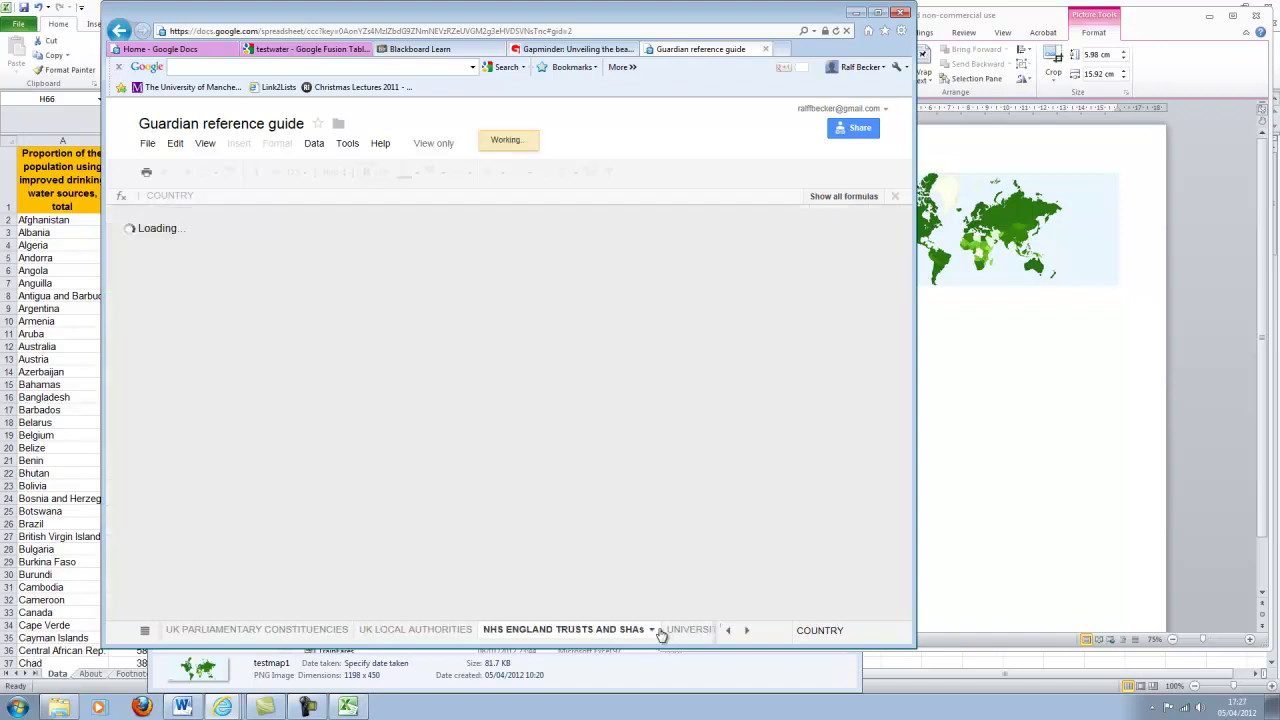
scroll(316, 472, "down", 3)
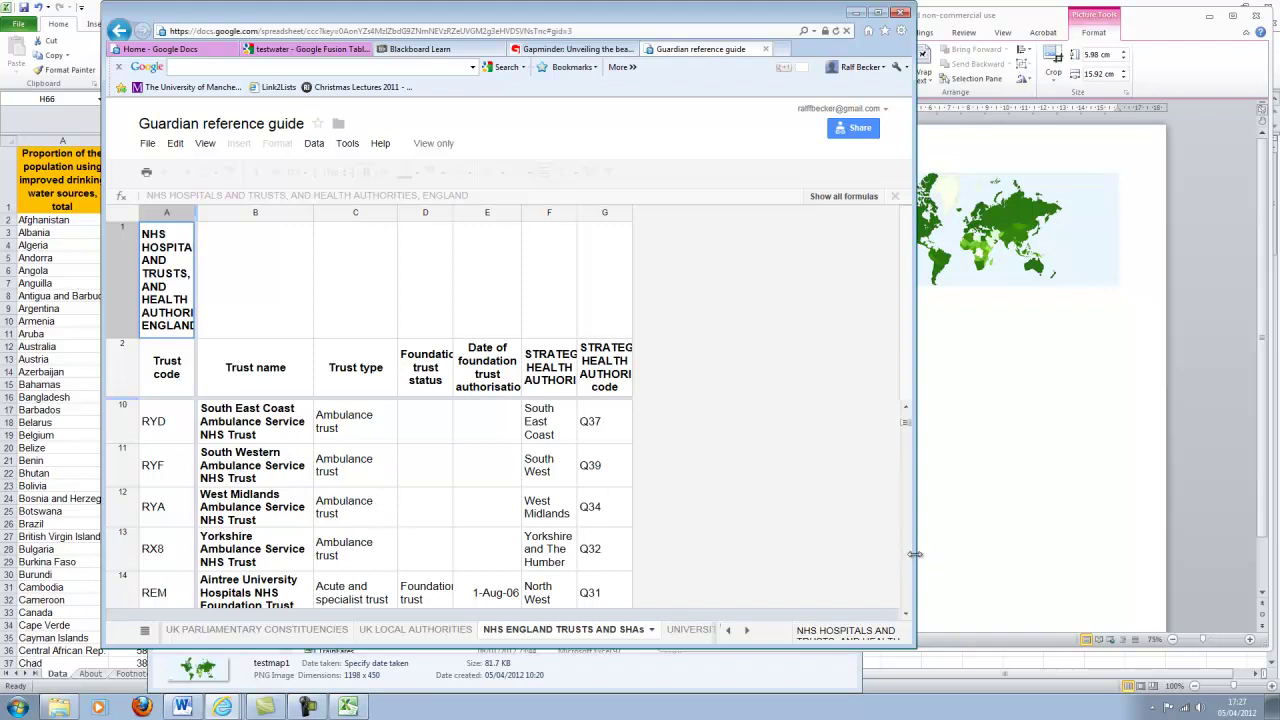
left_click_drag(915, 554, 1010, 555)
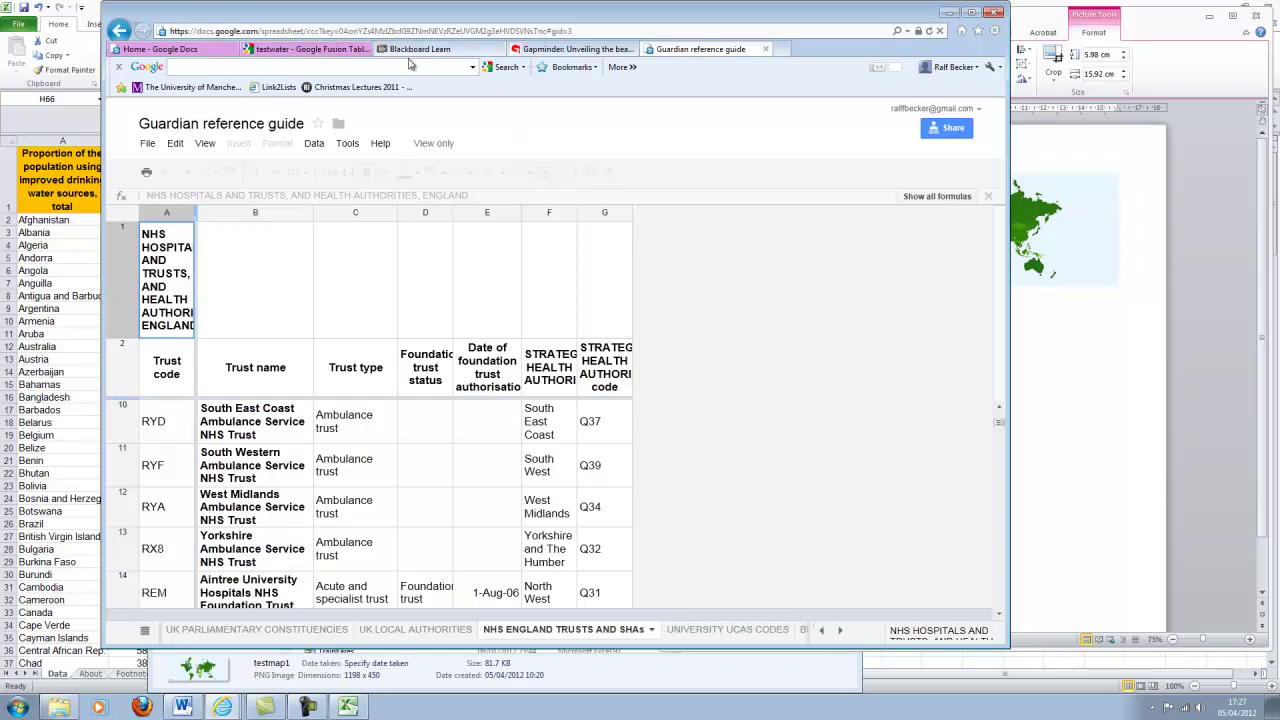
Go via the Gapminder tab back to the testwater tab's 2008 water-access intensity map.
left_click(565, 50)
left_click(320, 50)
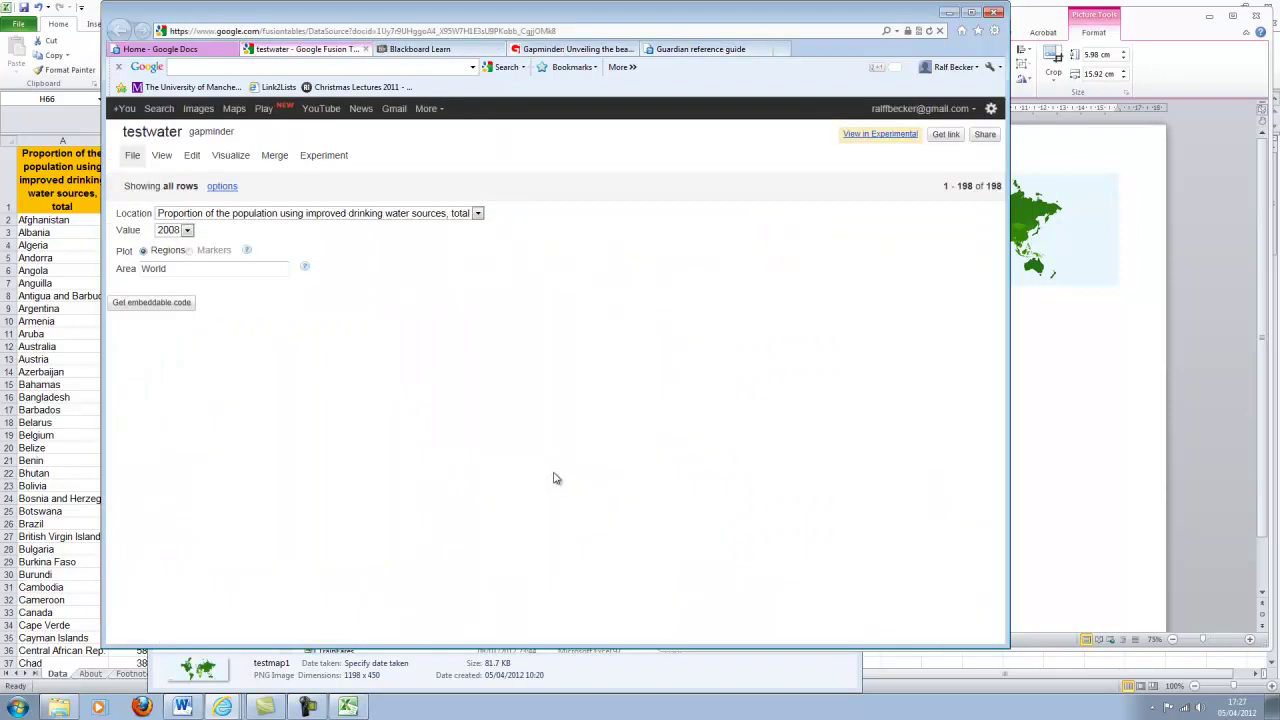
mouse_move(712, 466)
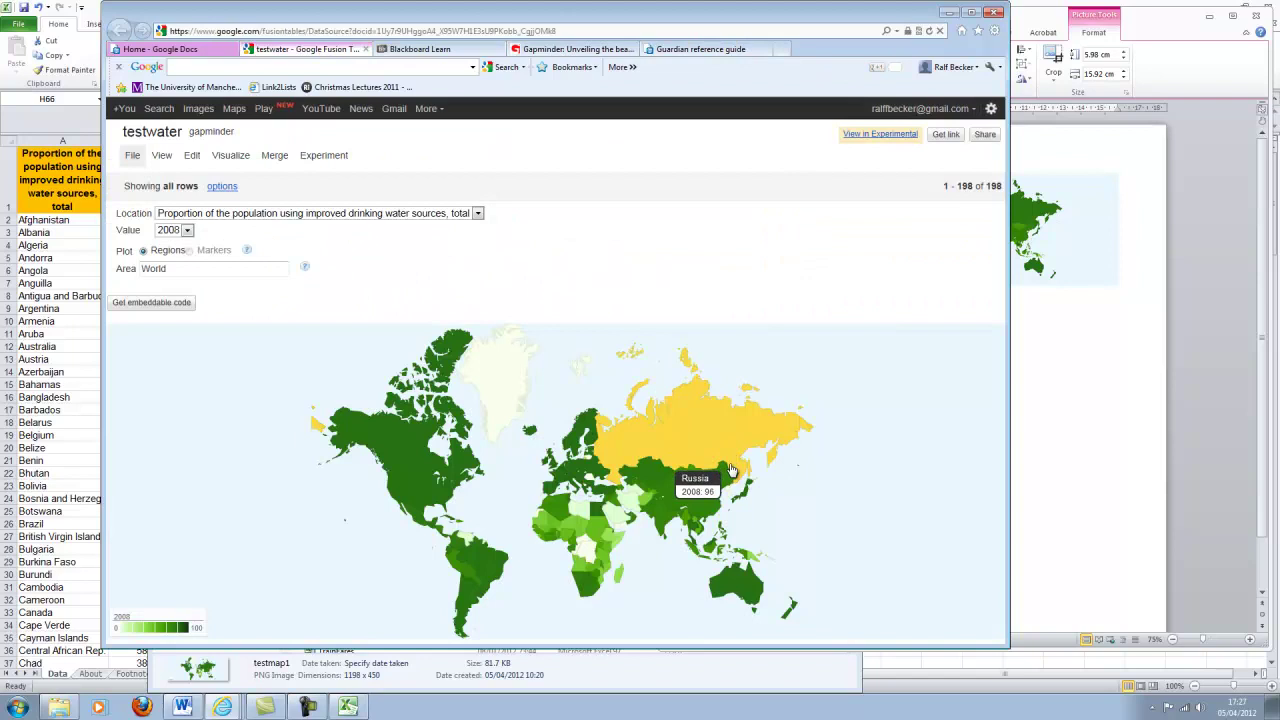